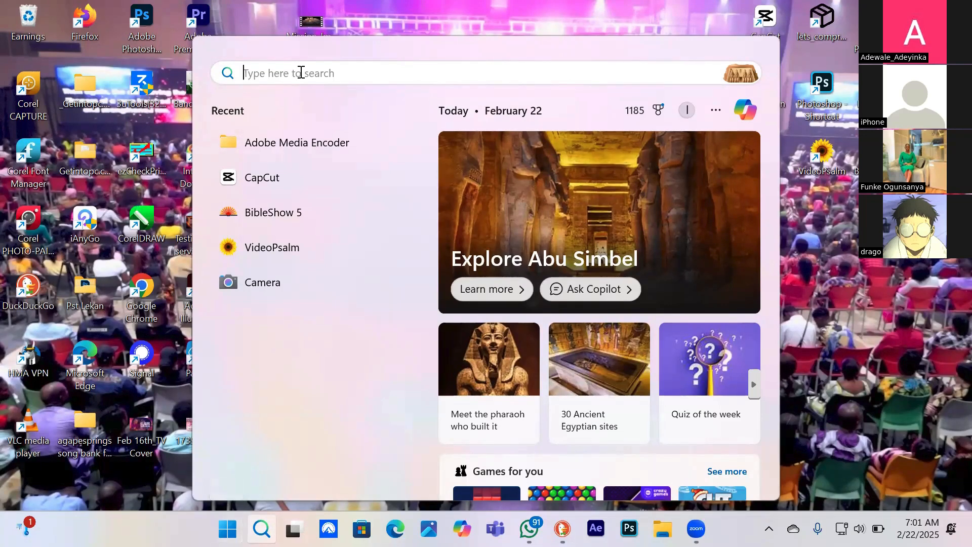
Search for Premiere on the computer and launch Adobe Premiere Pro
text(pr)
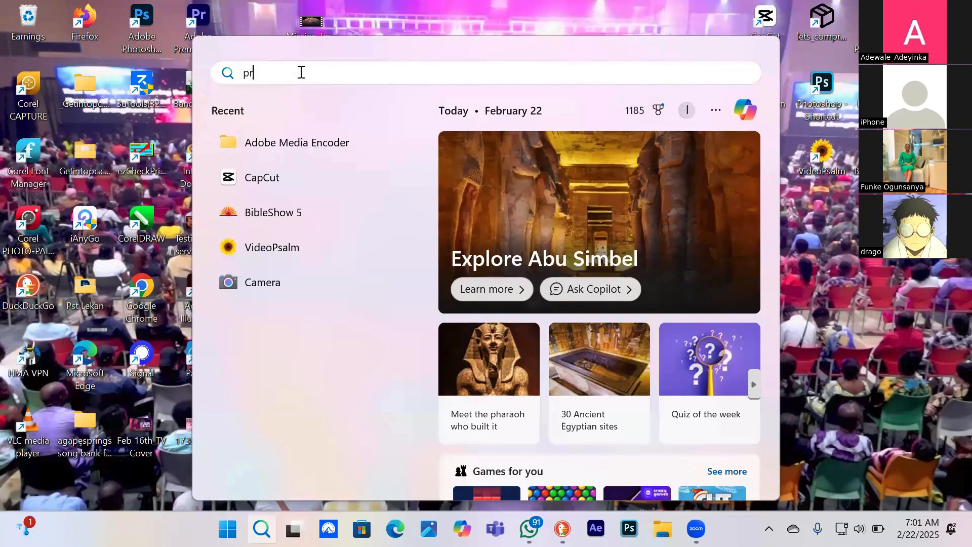
text(emier)
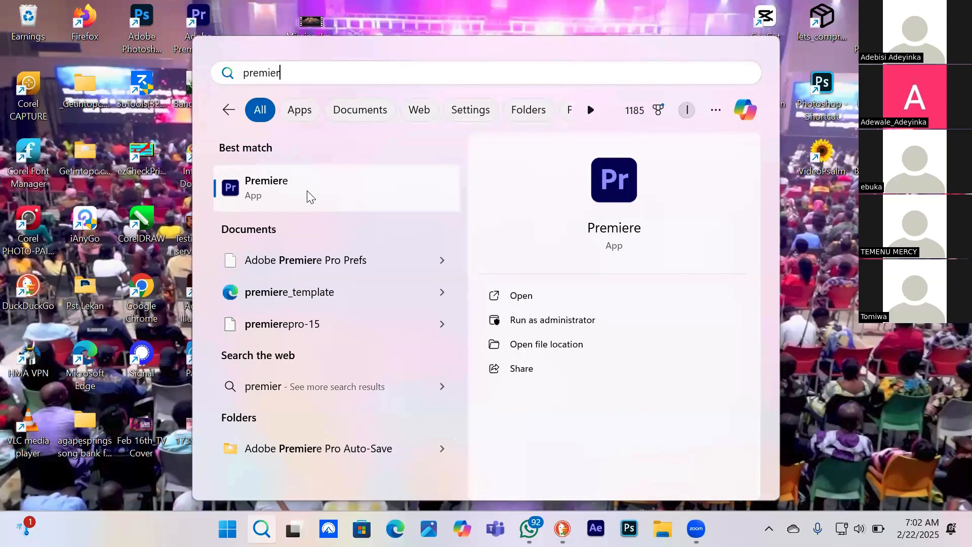
click(310, 197)
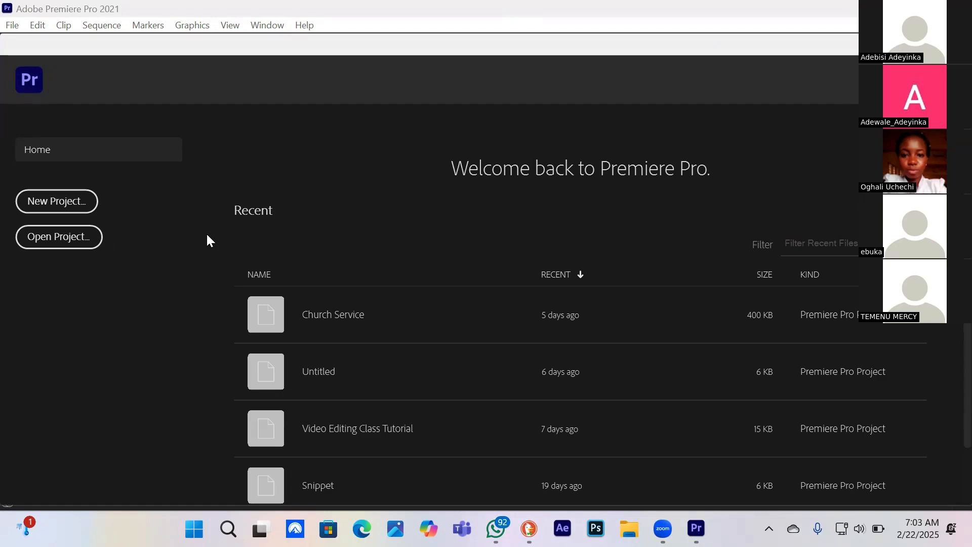
click(228, 158)
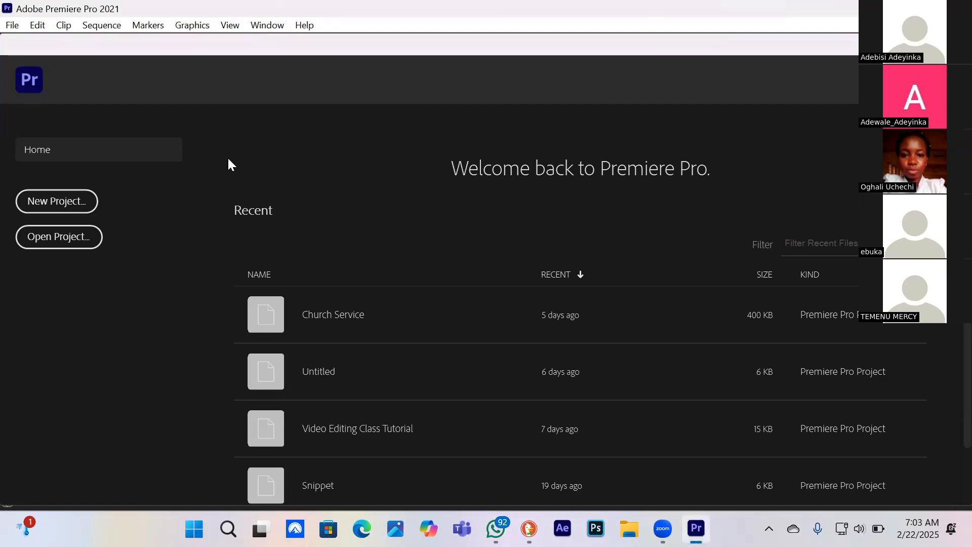
click(319, 145)
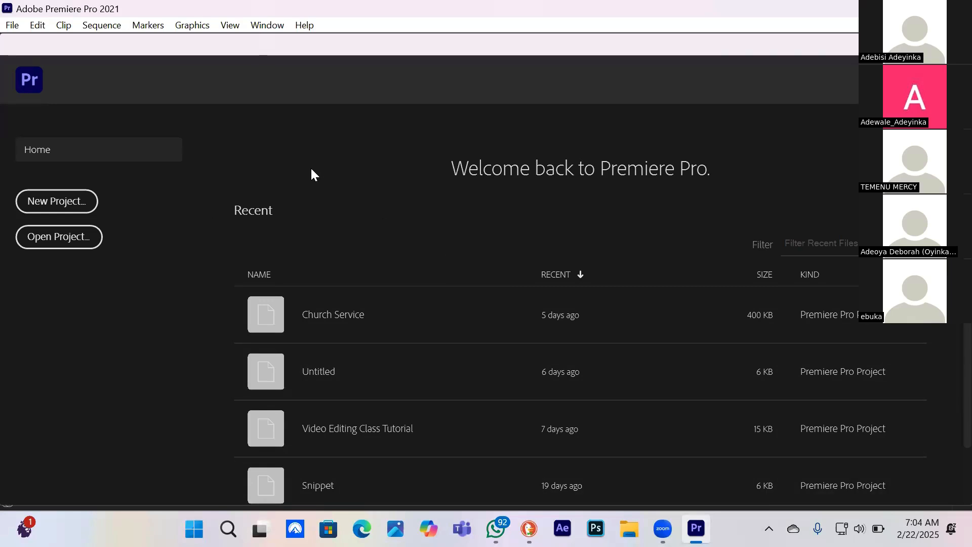
Start a new project and name it "Video Editing Class 2"
click(57, 199)
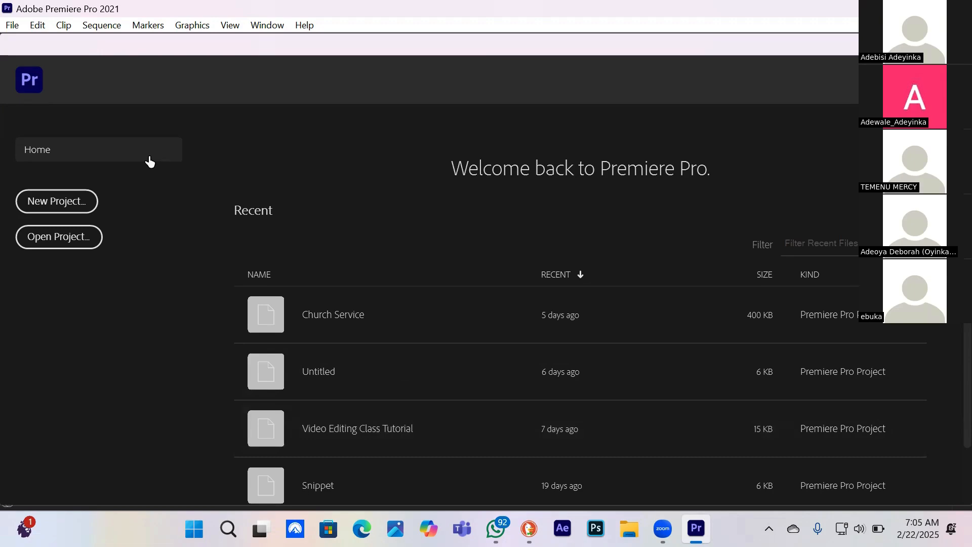
click(56, 202)
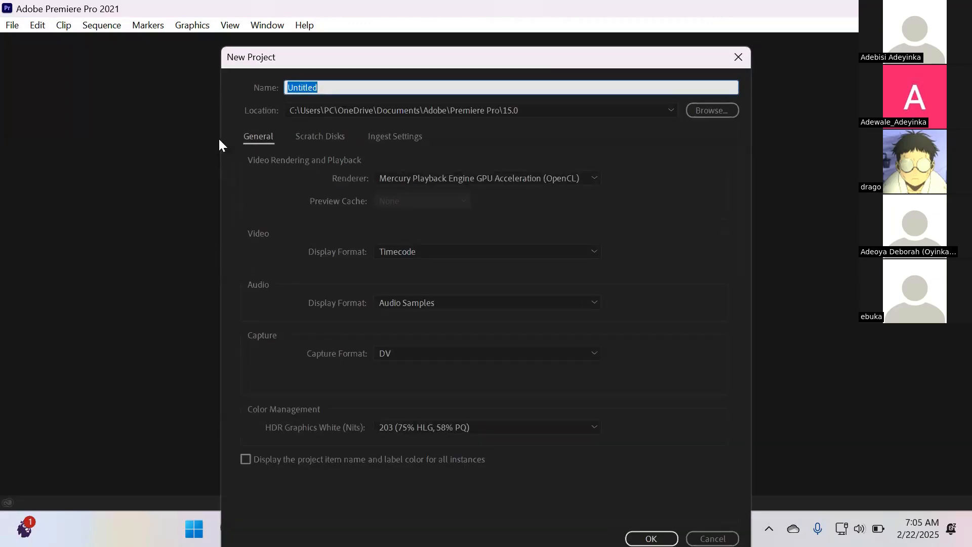
click(694, 176)
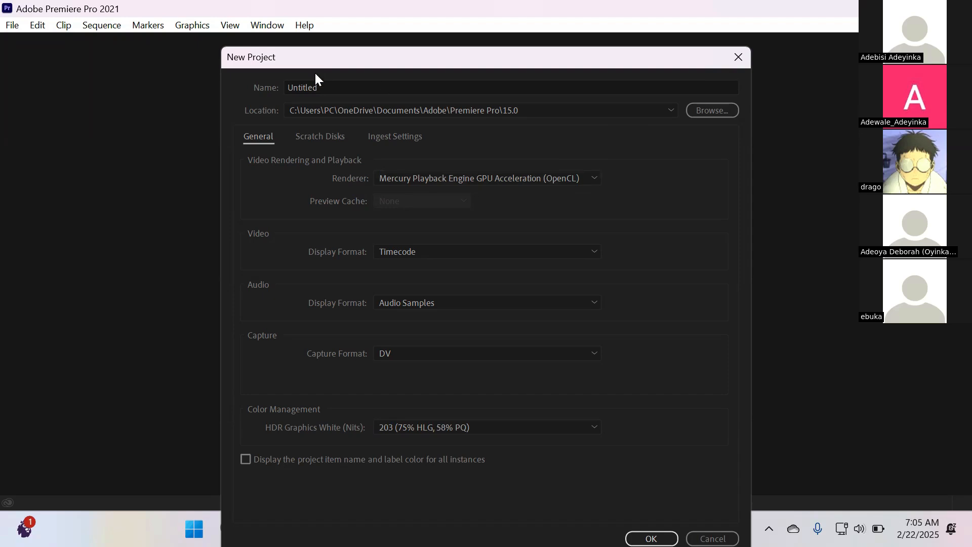
drag(313, 65, 248, 107)
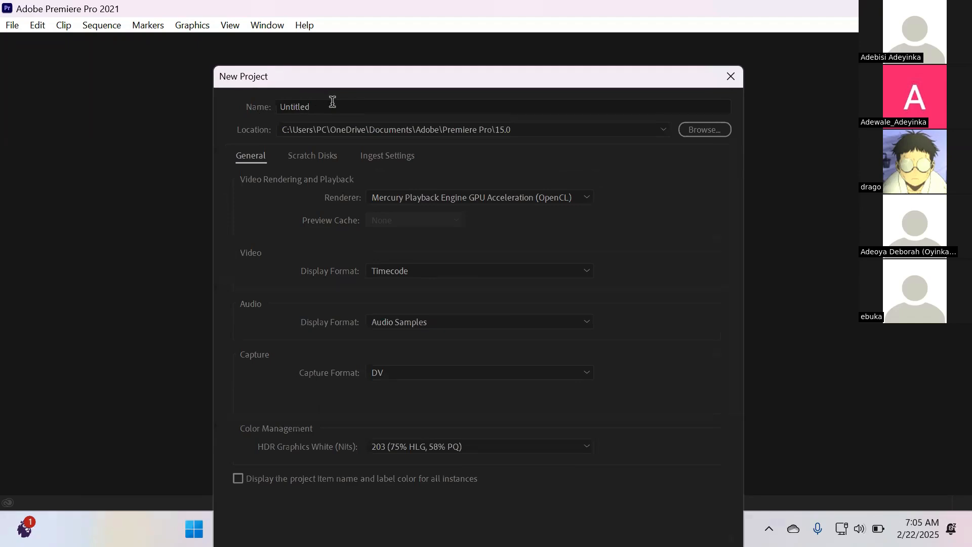
click(308, 107)
drag(307, 108, 267, 108)
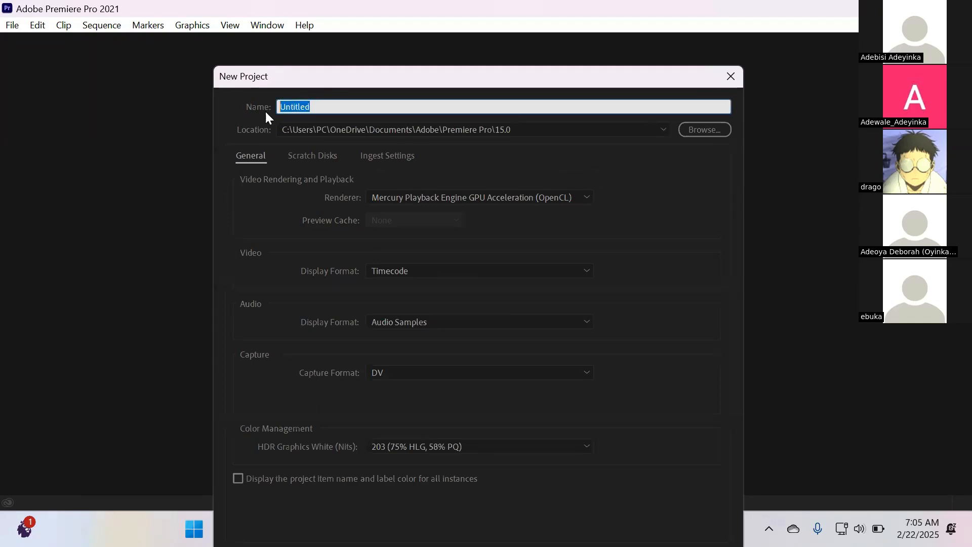
text(Video Editi)
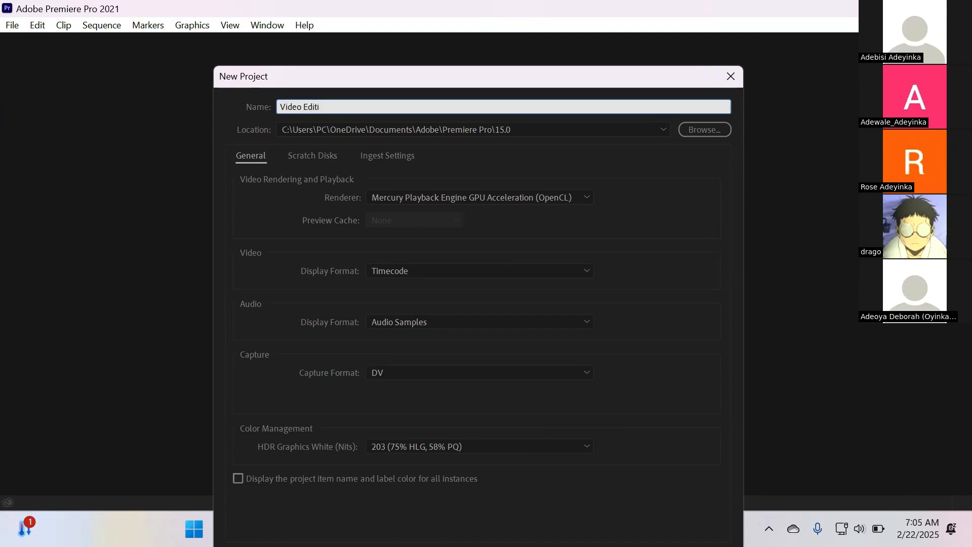
text(ng Class 2)
Check the project's destination folder, keep the default Premiere Pro 15.0 location, and create the project
click(699, 131)
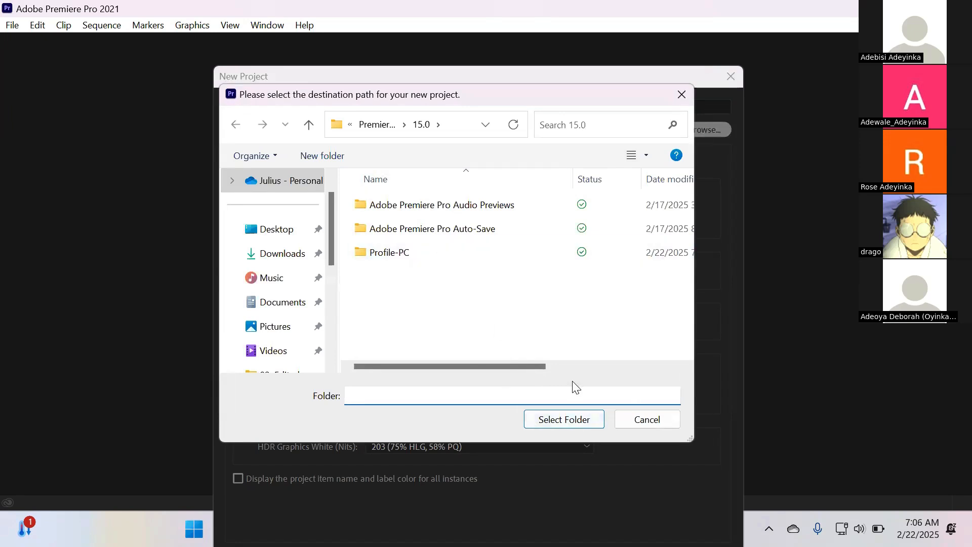
click(644, 423)
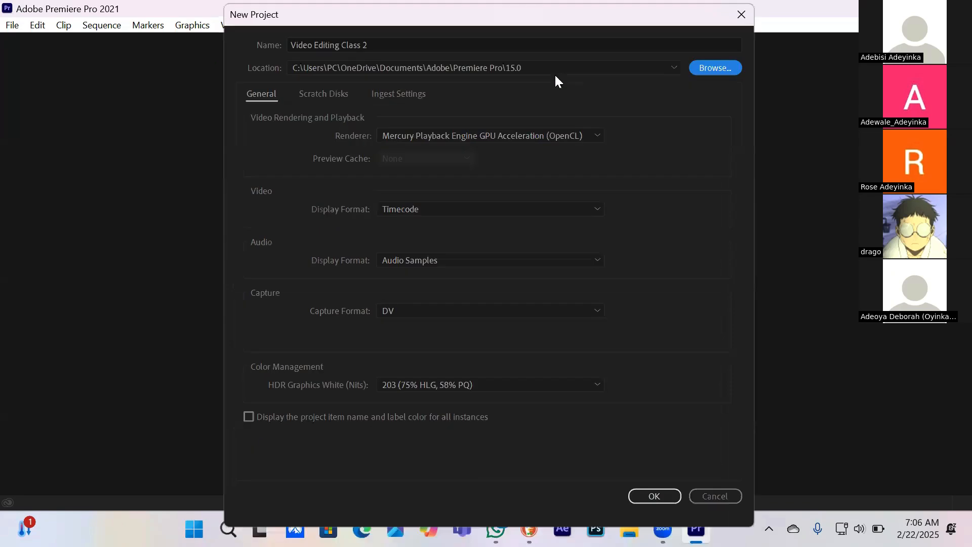
click(654, 496)
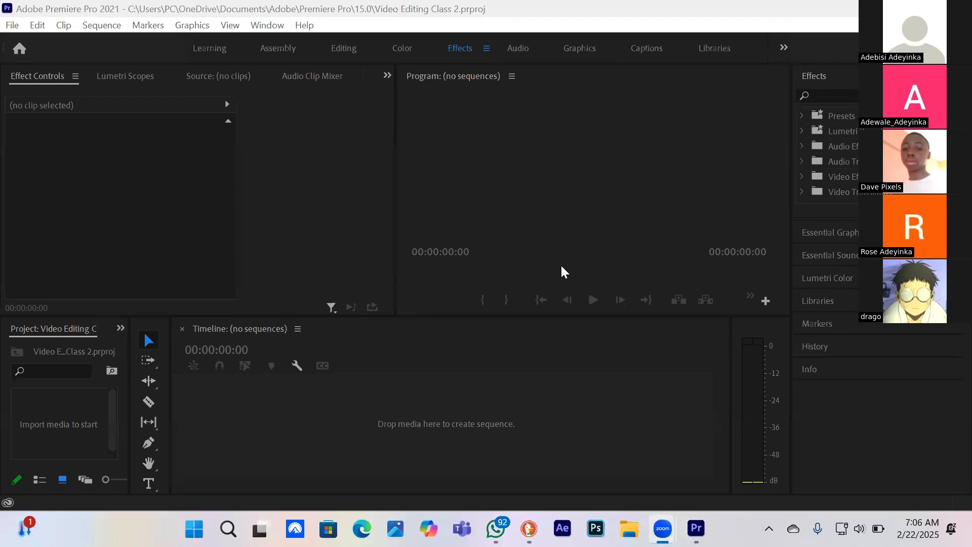
Widen the Project panel to make room for the Media Browser beside it, and collapse the Effects list
click(270, 235)
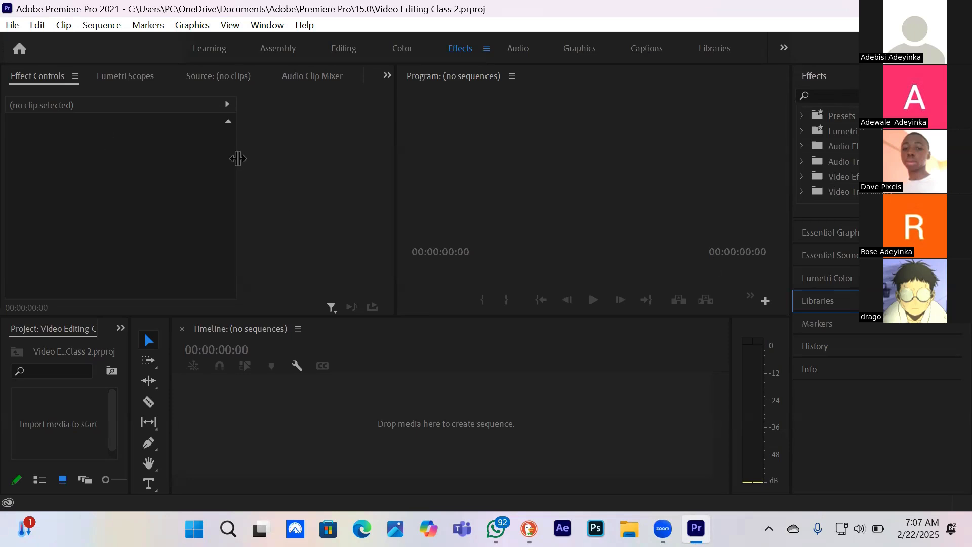
click(280, 167)
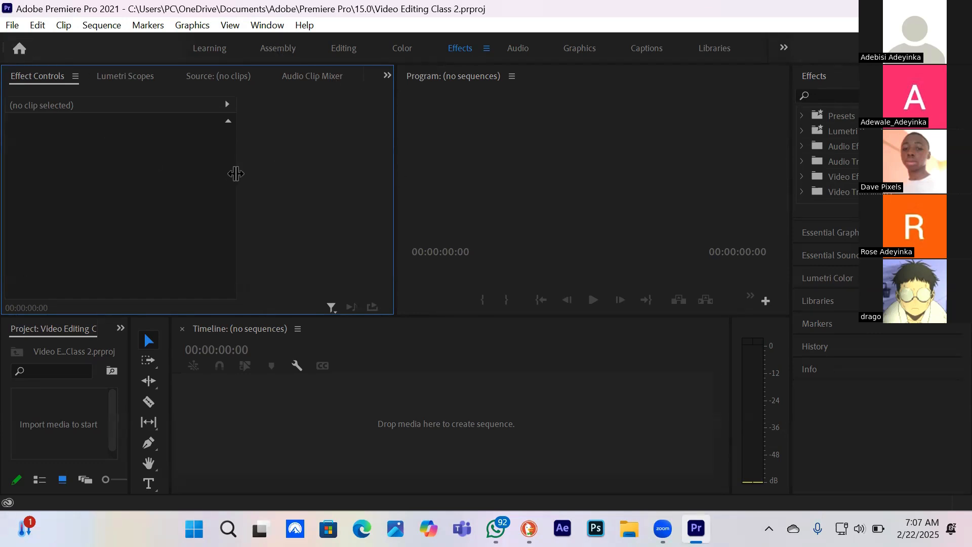
click(586, 174)
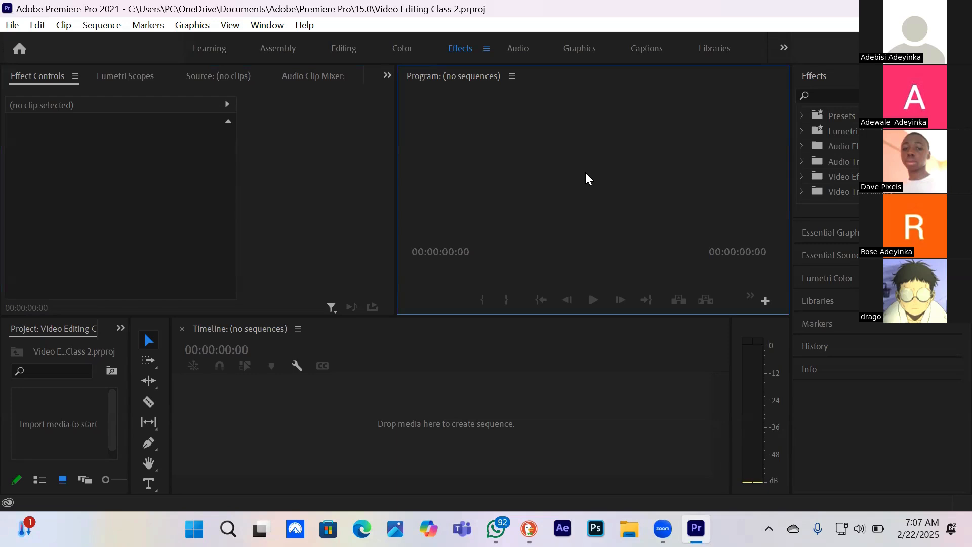
click(442, 354)
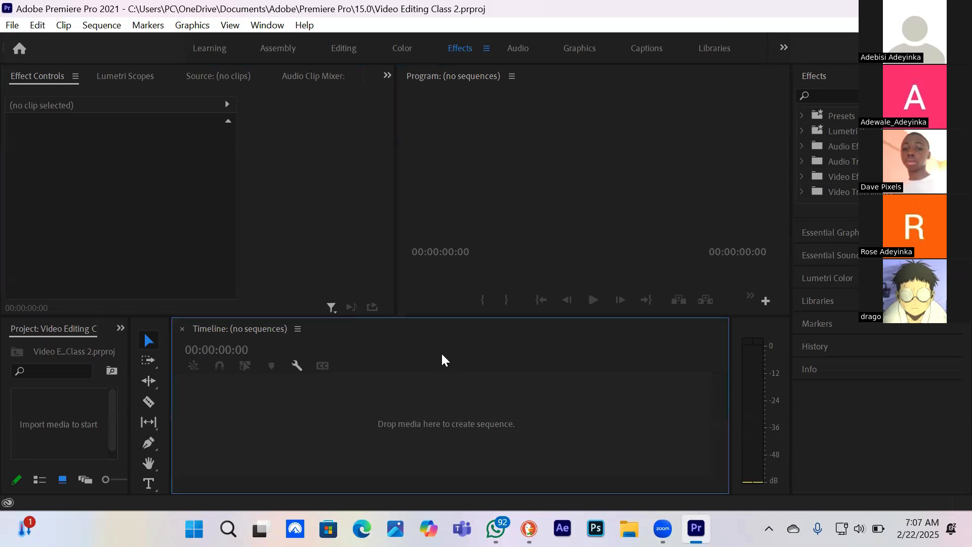
click(31, 411)
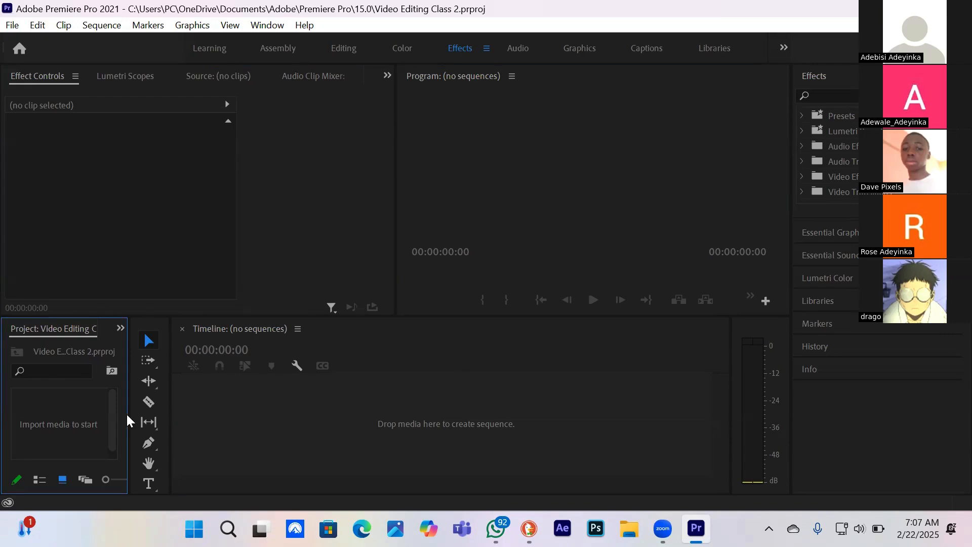
drag(129, 415, 254, 413)
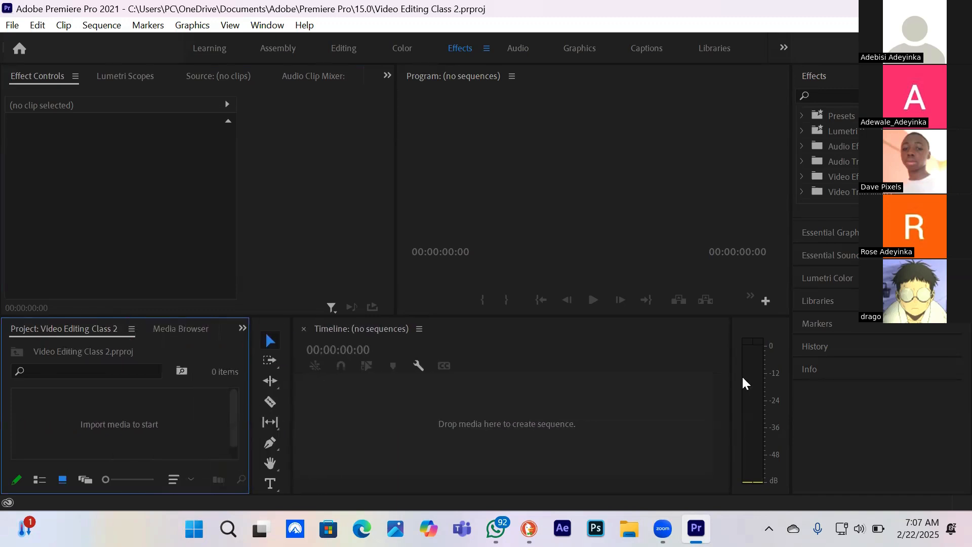
click(632, 390)
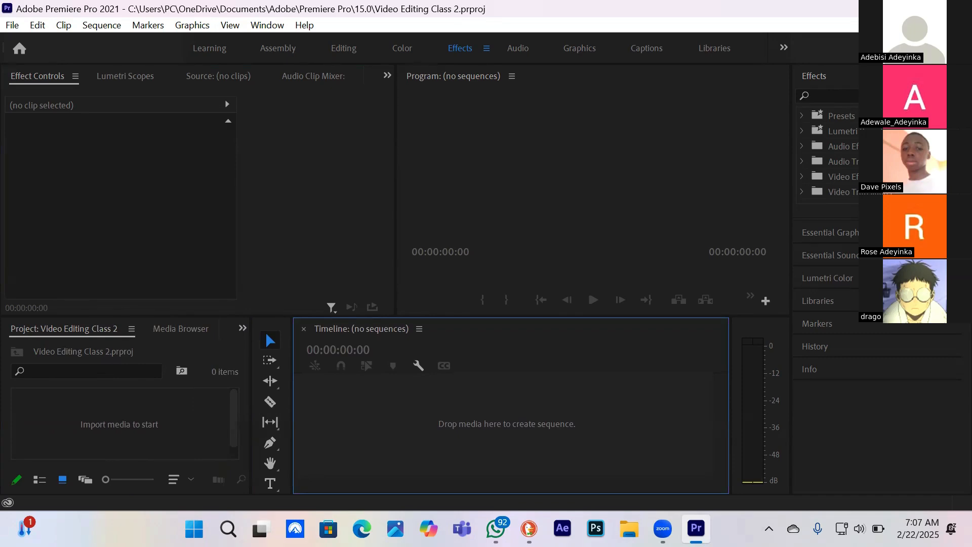
click(814, 76)
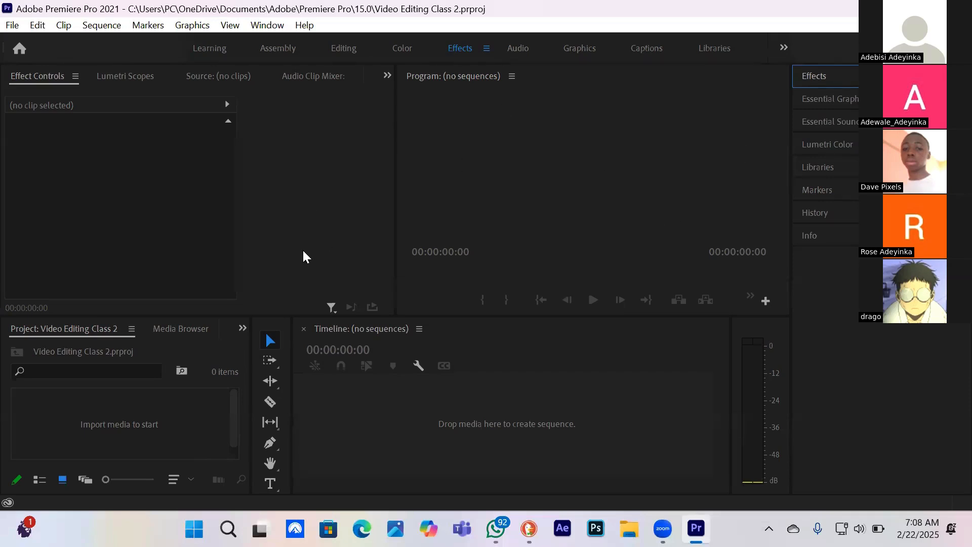
Go through the Effect Controls, Program monitor, Project and Timeline areas of the workspace one by one
click(318, 167)
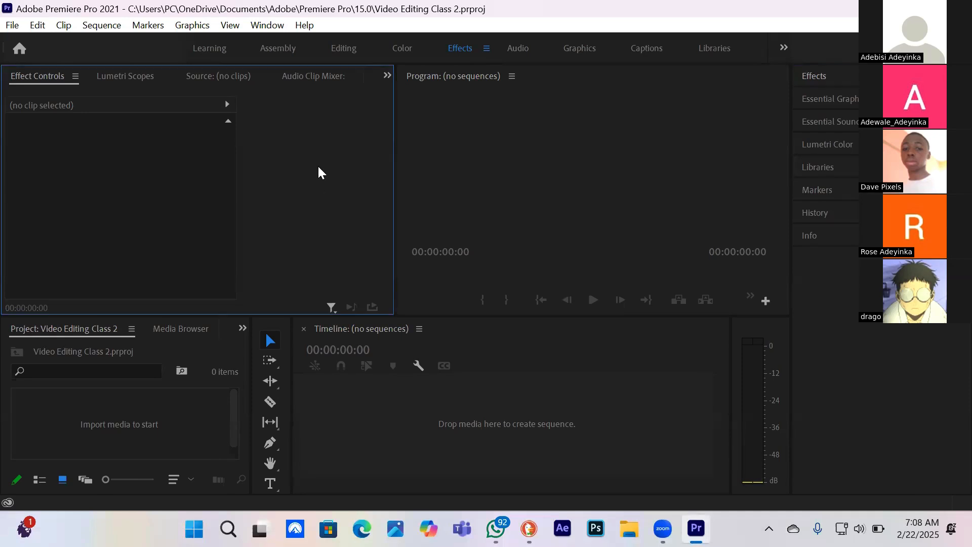
click(625, 139)
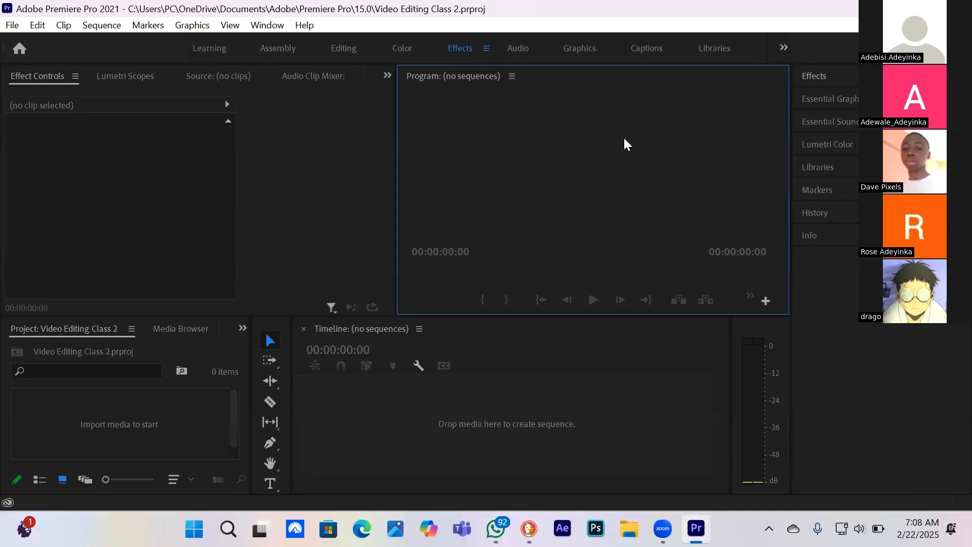
click(183, 415)
click(560, 366)
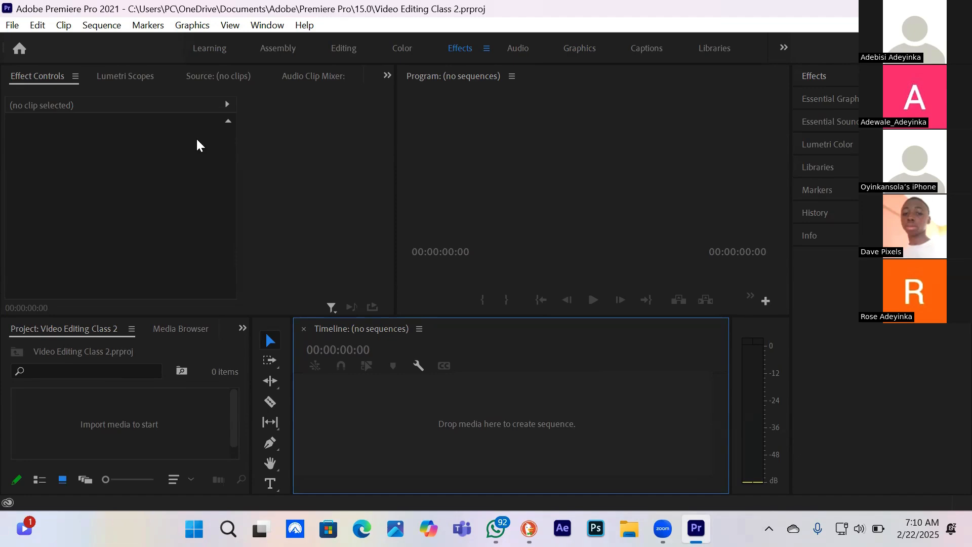
click(304, 168)
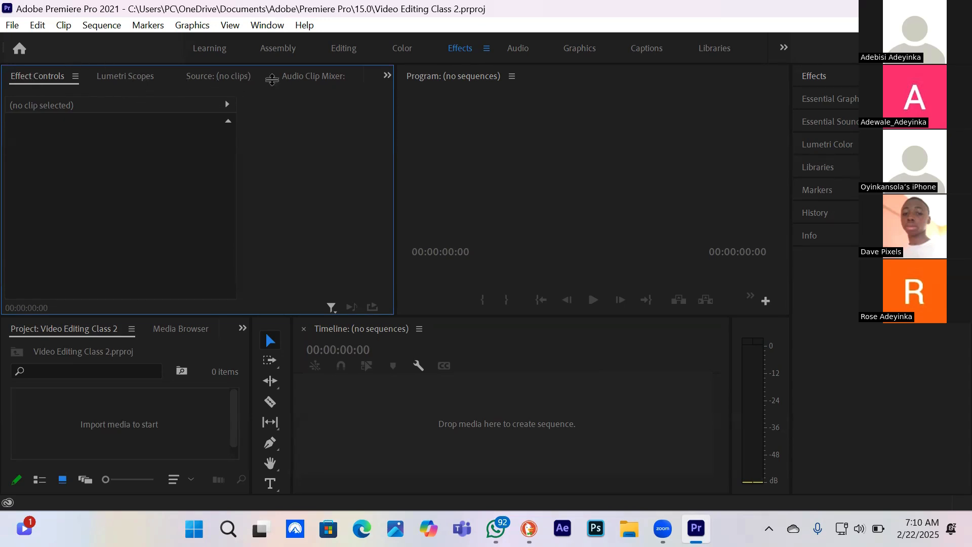
click(674, 200)
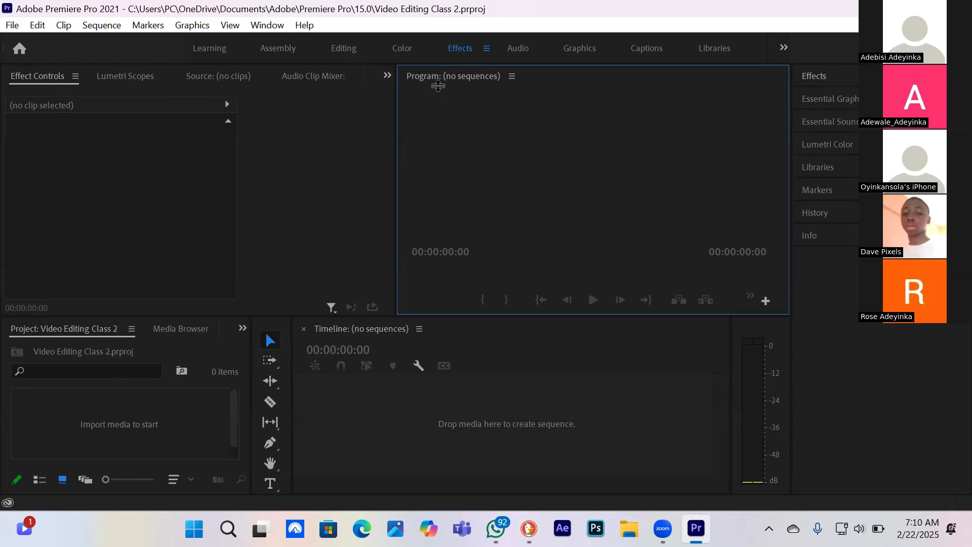
click(190, 412)
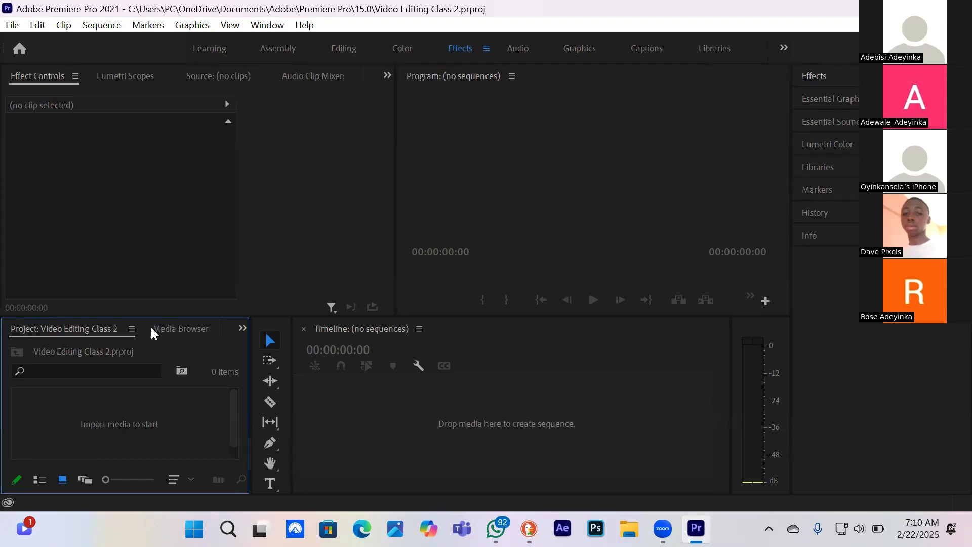
View the Media Browser and the Source monitor, returning to the Project and Effect Controls views
click(174, 328)
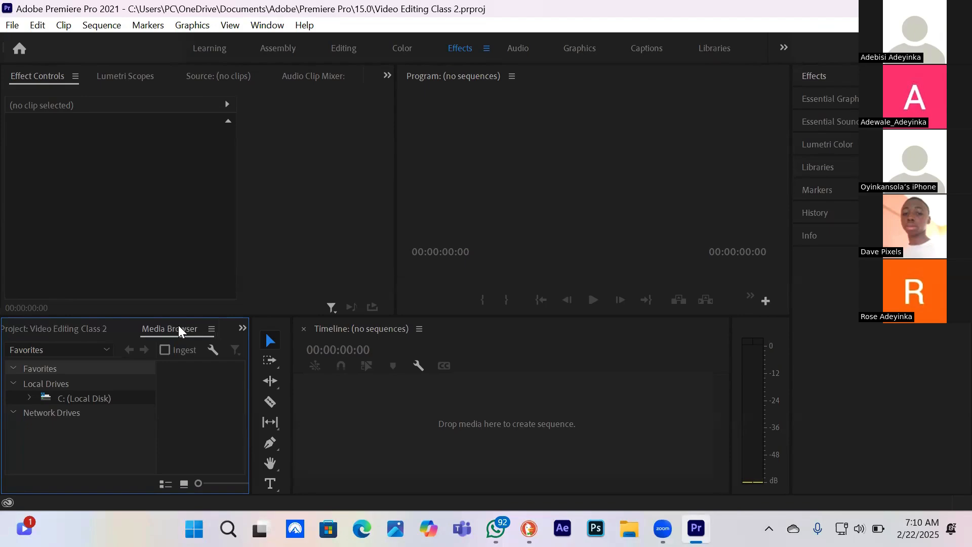
click(36, 329)
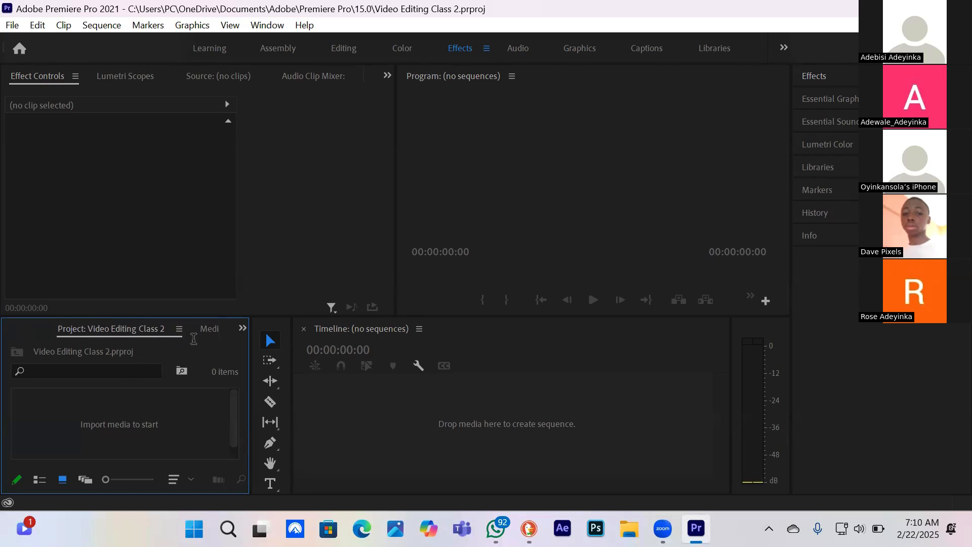
click(211, 328)
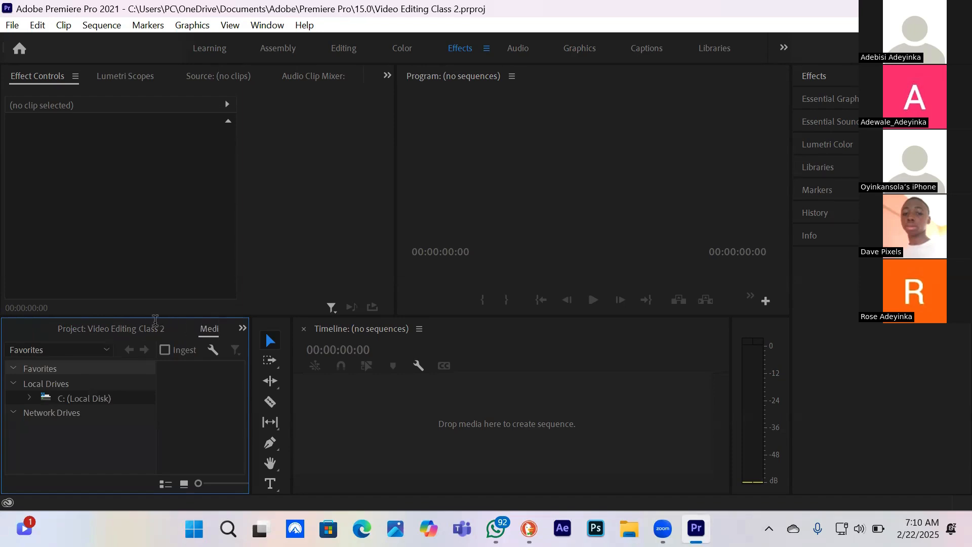
click(119, 325)
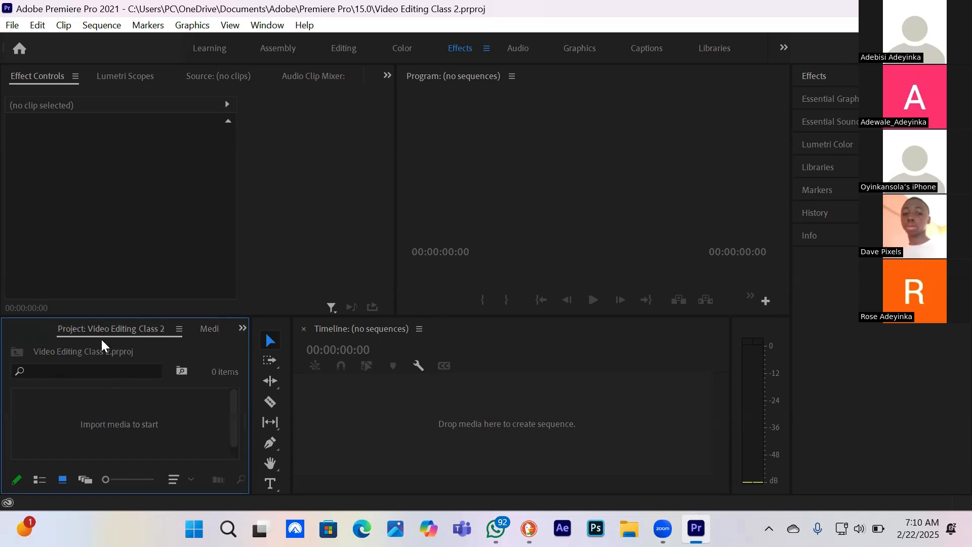
click(43, 127)
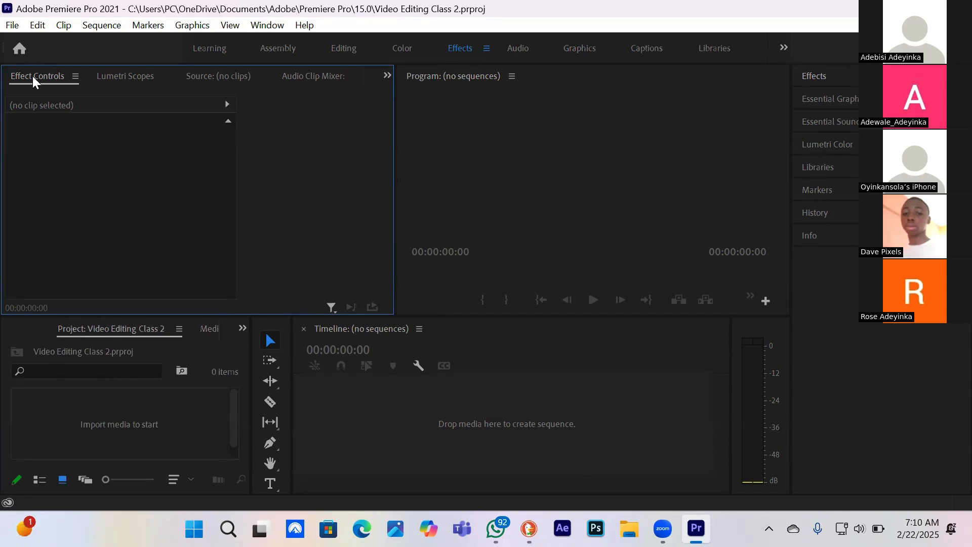
click(210, 81)
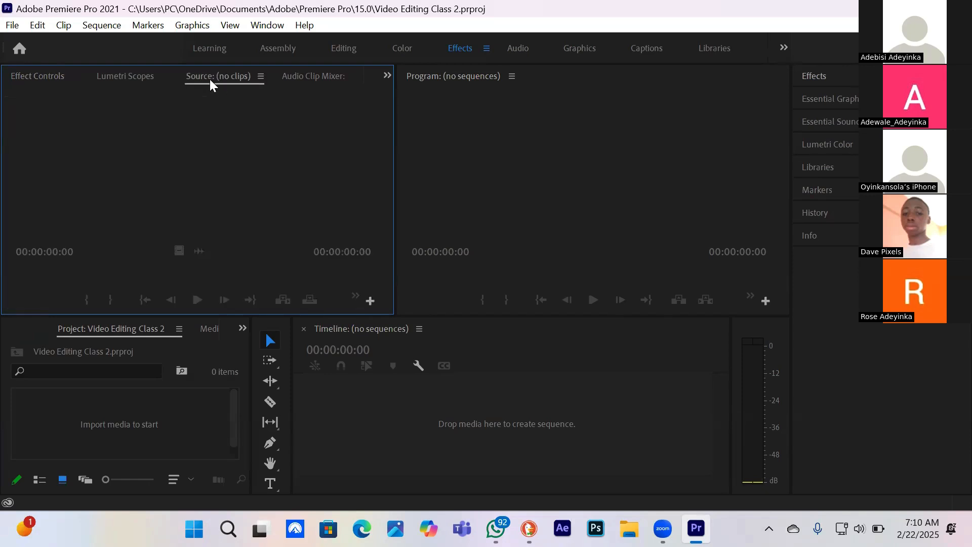
click(44, 75)
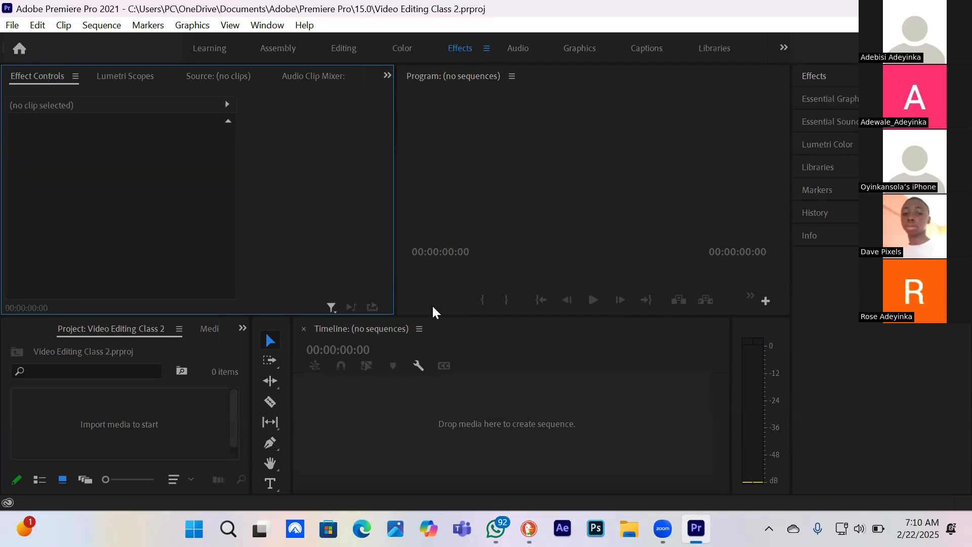
View the empty Program monitor and switch the Effect Controls area to the Source monitor
click(559, 197)
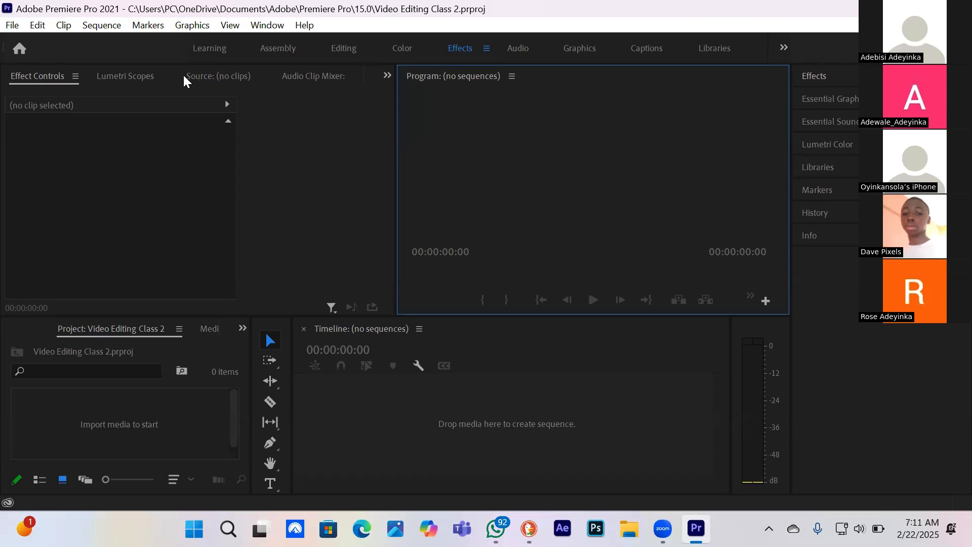
click(211, 76)
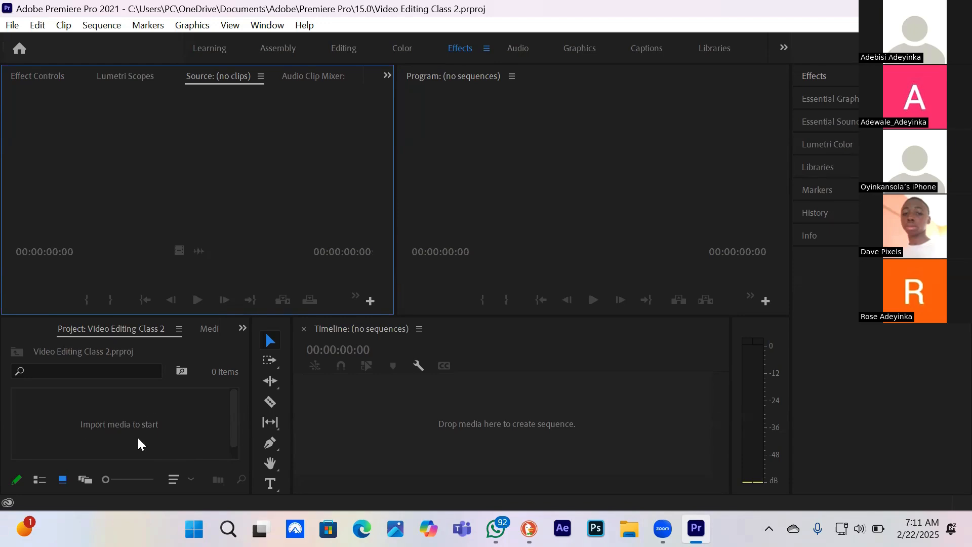
Start a media import, look through Videos > 02. Edited, and browse to the Downloads > Video folder
double_click(203, 415)
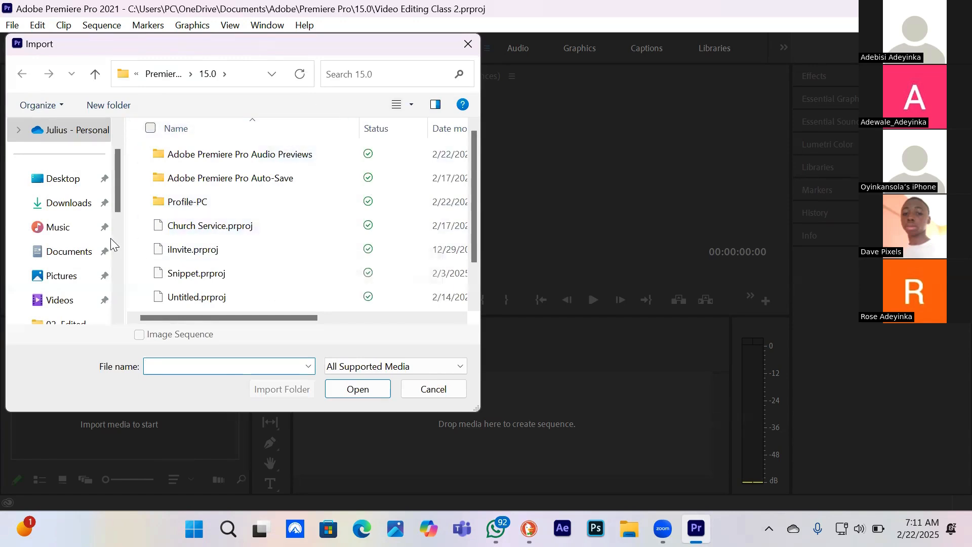
click(59, 304)
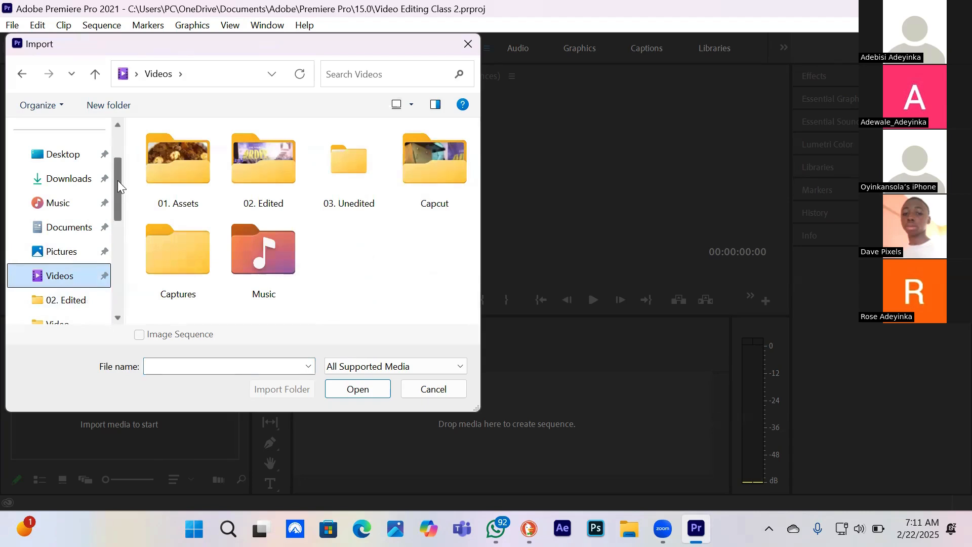
click(266, 183)
double_click(266, 183)
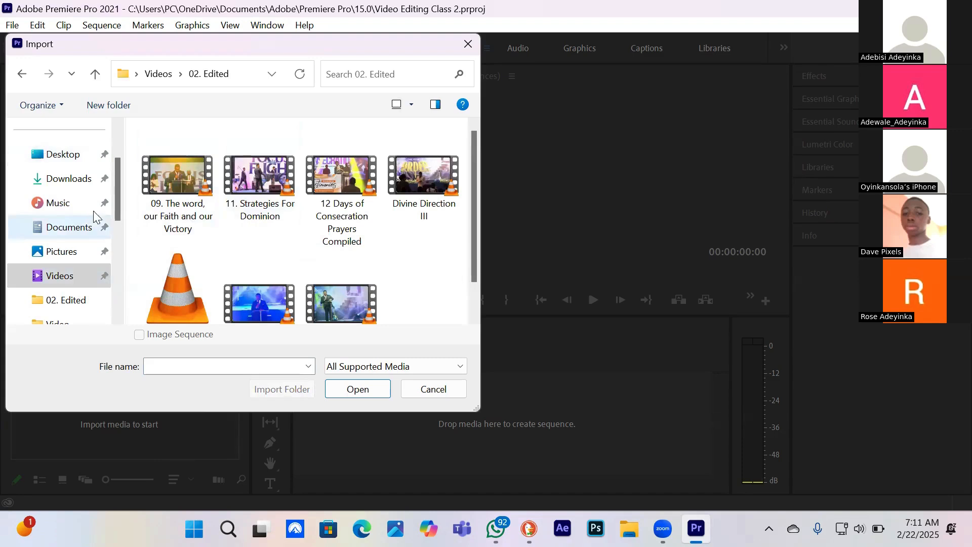
drag(115, 197, 118, 172)
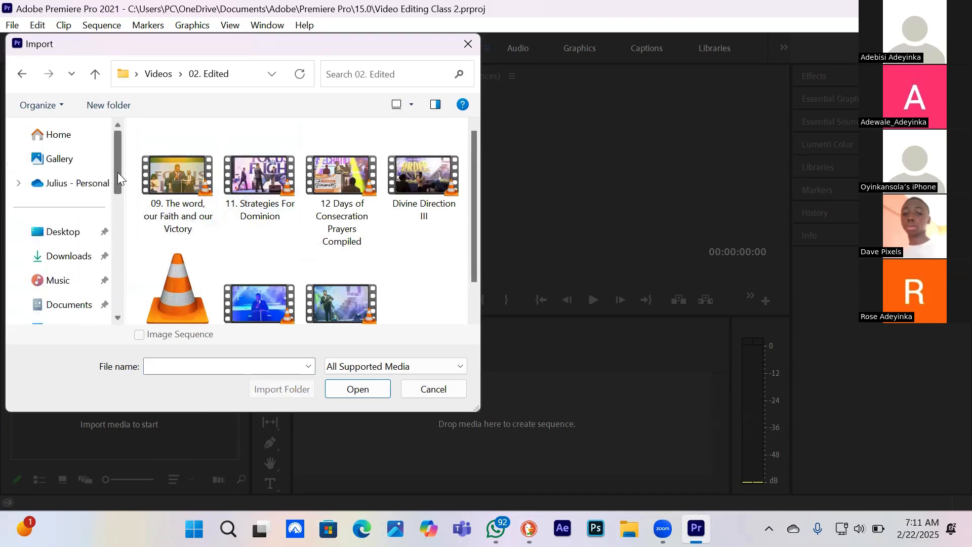
click(59, 253)
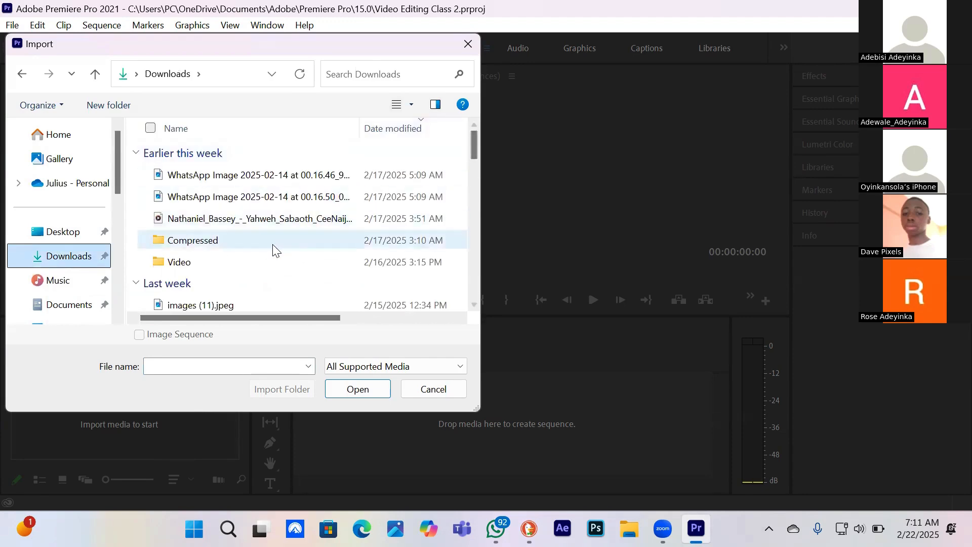
double_click(261, 259)
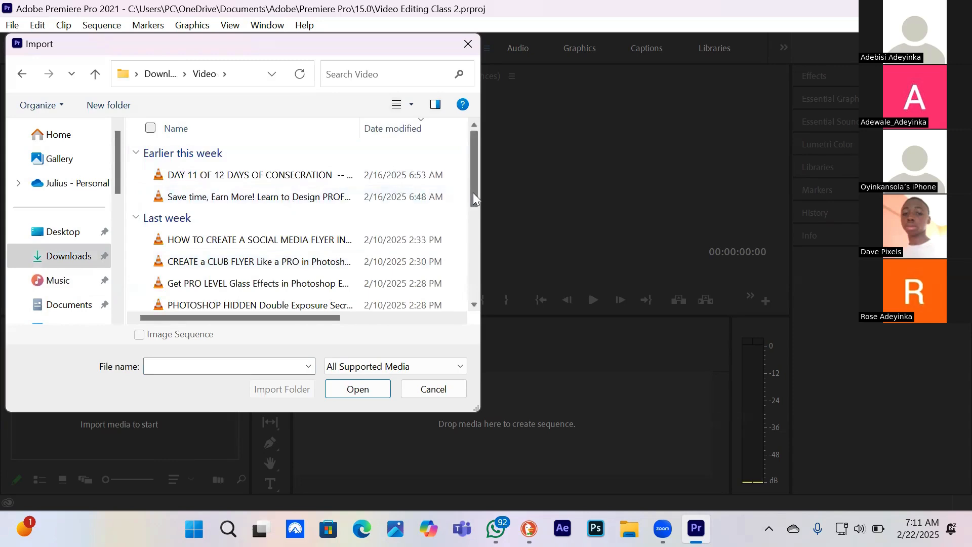
mouse_move(473, 192)
mouse_down()
mouse_move(460, 312)
mouse_move(461, 200)
mouse_up()
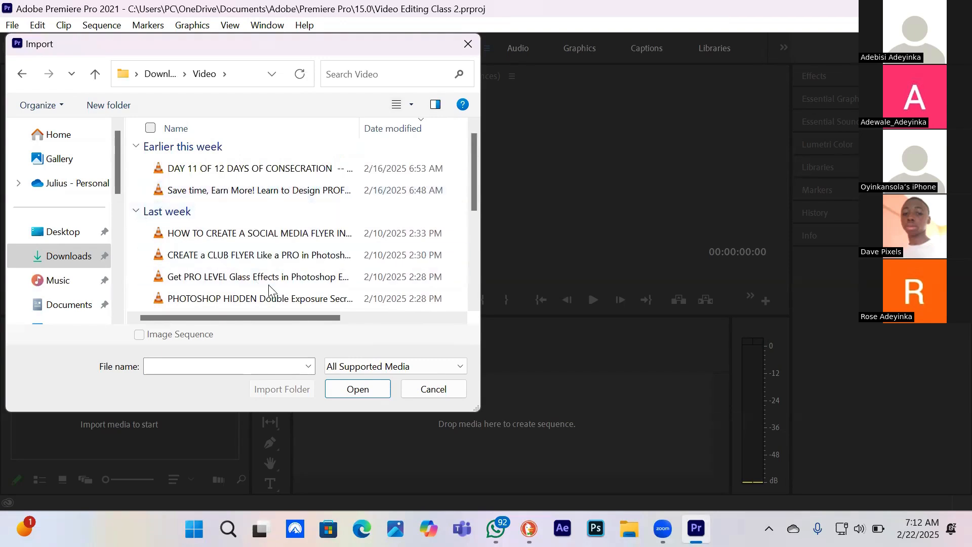
Import the video starting with "Save time, Earn More!" and delete it from the project
click(251, 195)
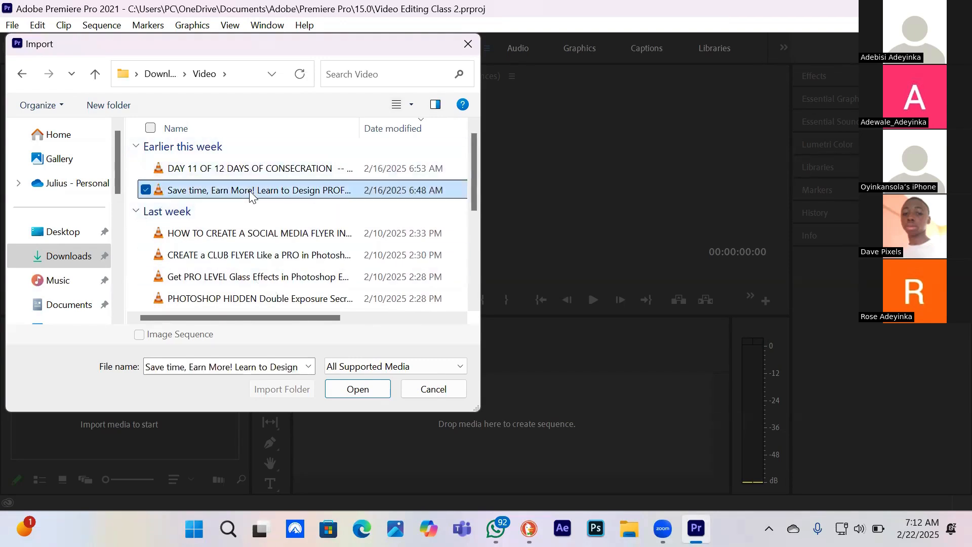
click(359, 394)
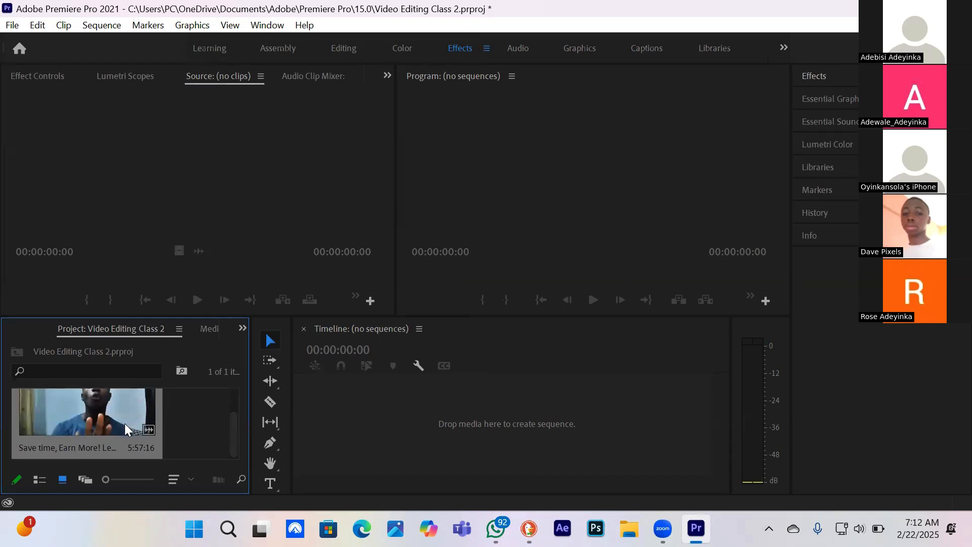
key(Delete)
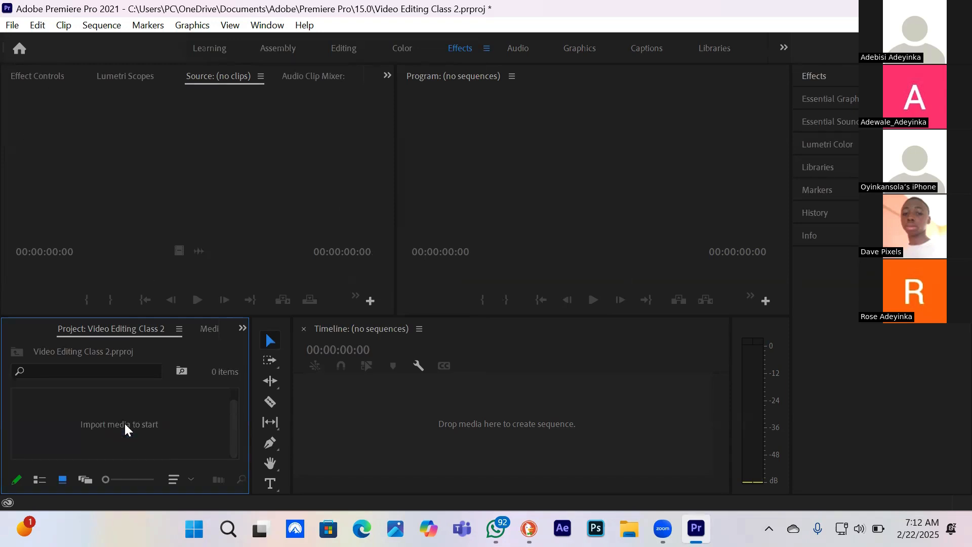
Import the "DAY 11 OF 12 DAYS OF CONSECRATION" video from the Downloads > Video folder into the project
double_click(76, 409)
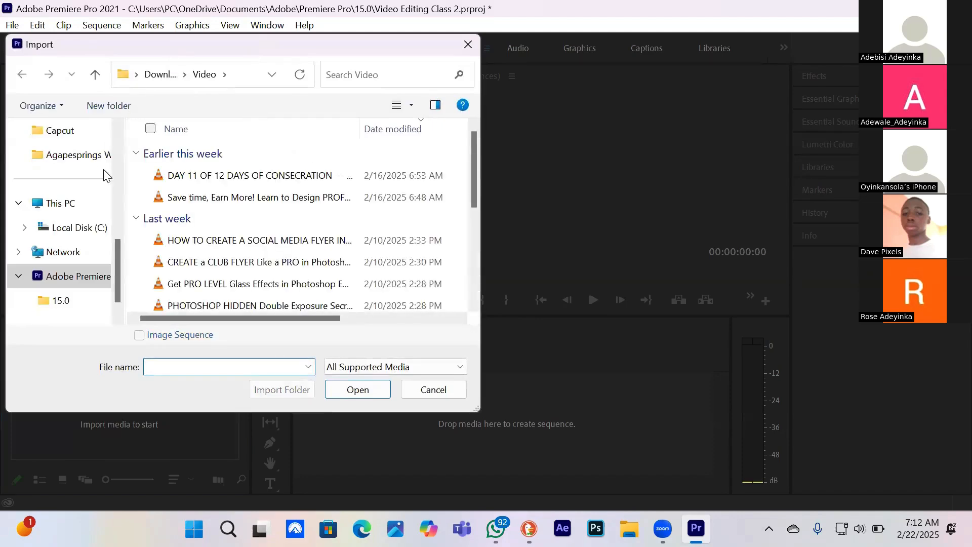
click(216, 177)
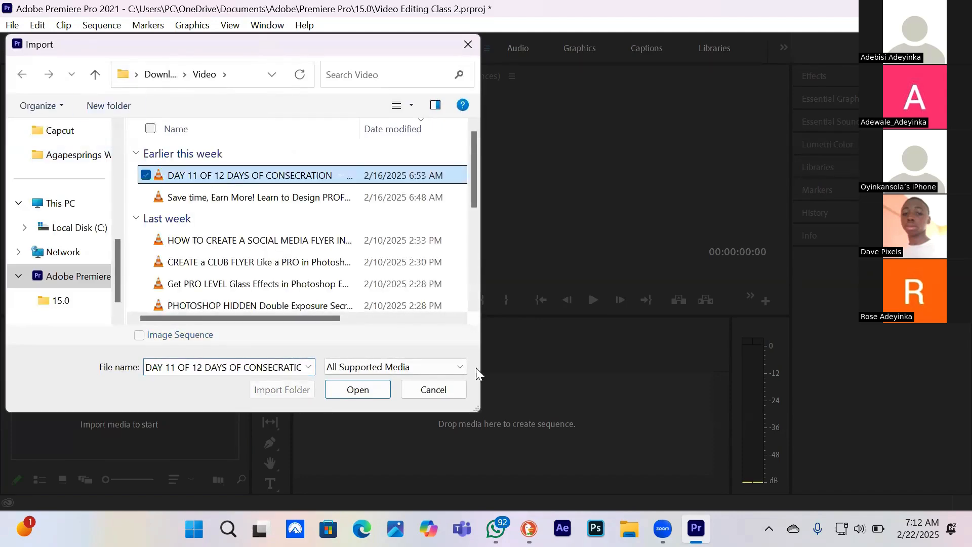
click(354, 390)
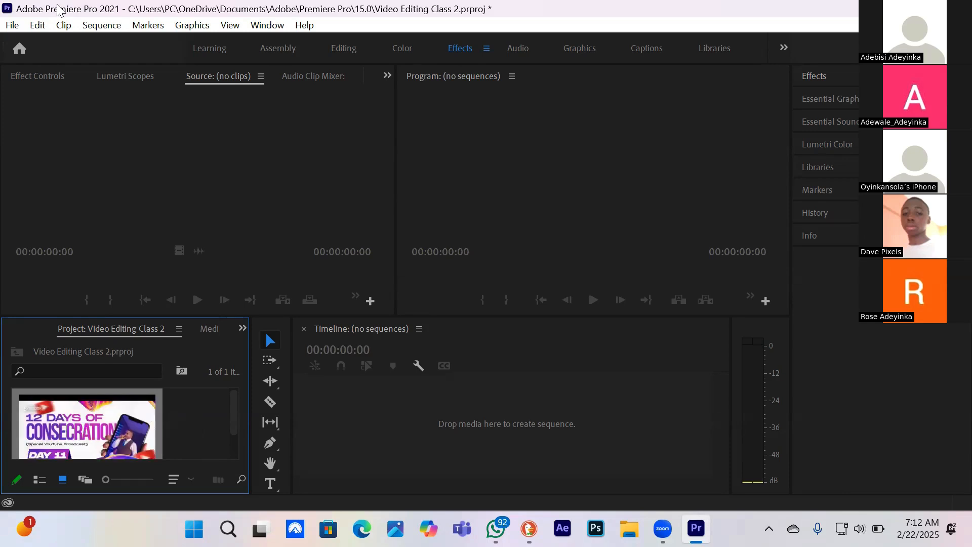
click(10, 26)
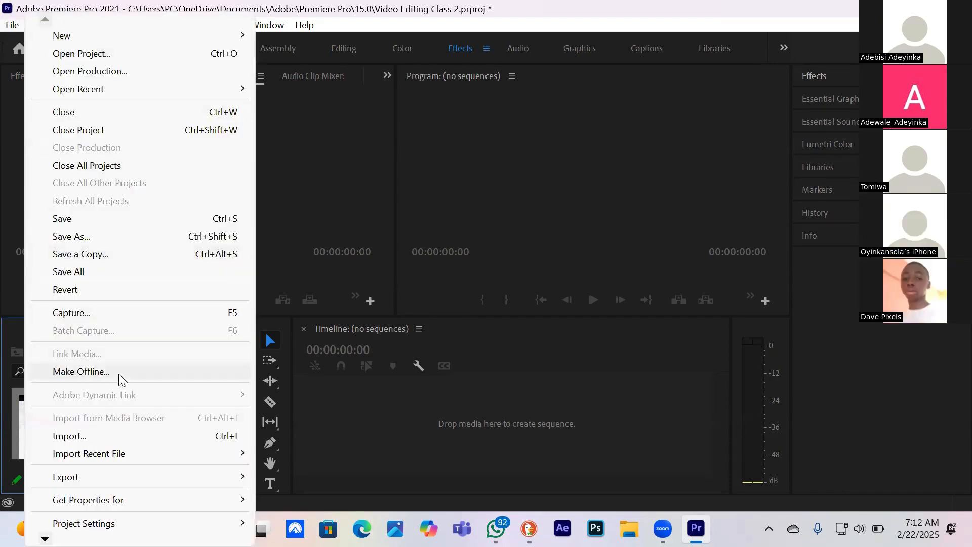
click(98, 437)
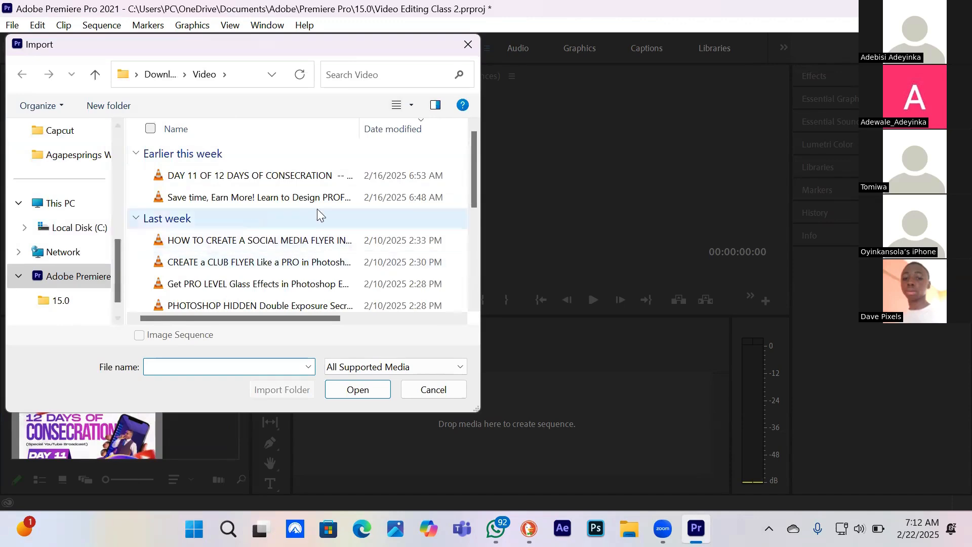
click(466, 56)
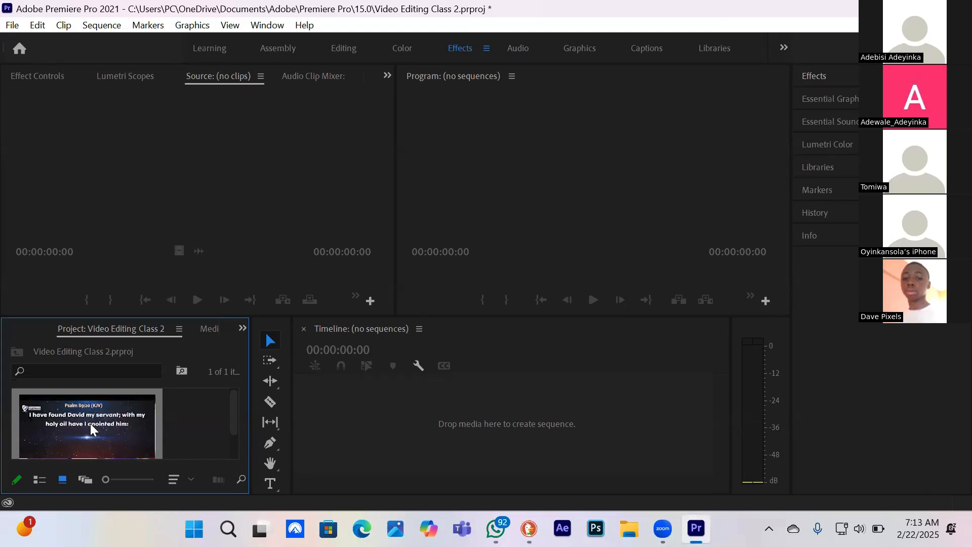
Preview the DAY 11 clip in the Source monitor, playing it and jumping to several points, and return to Effect Controls
double_click(90, 423)
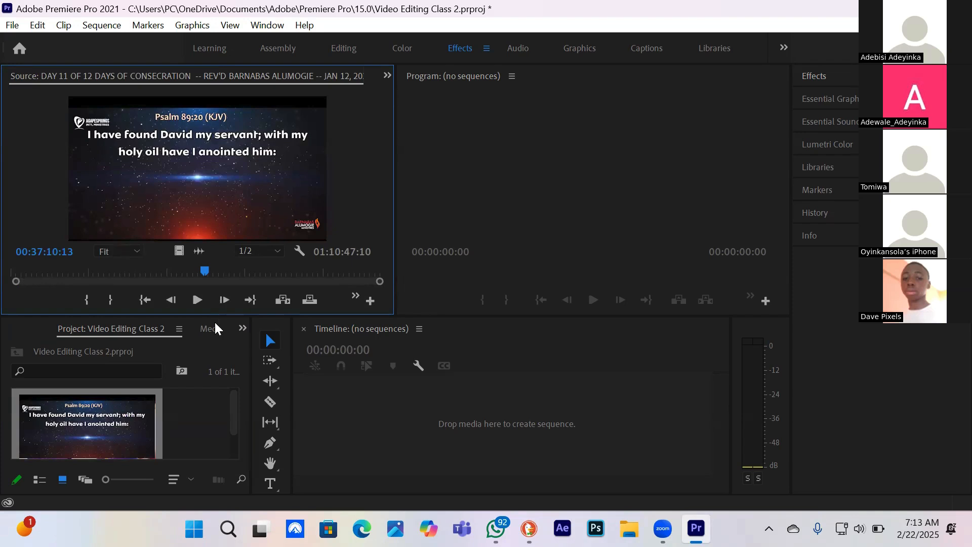
click(197, 300)
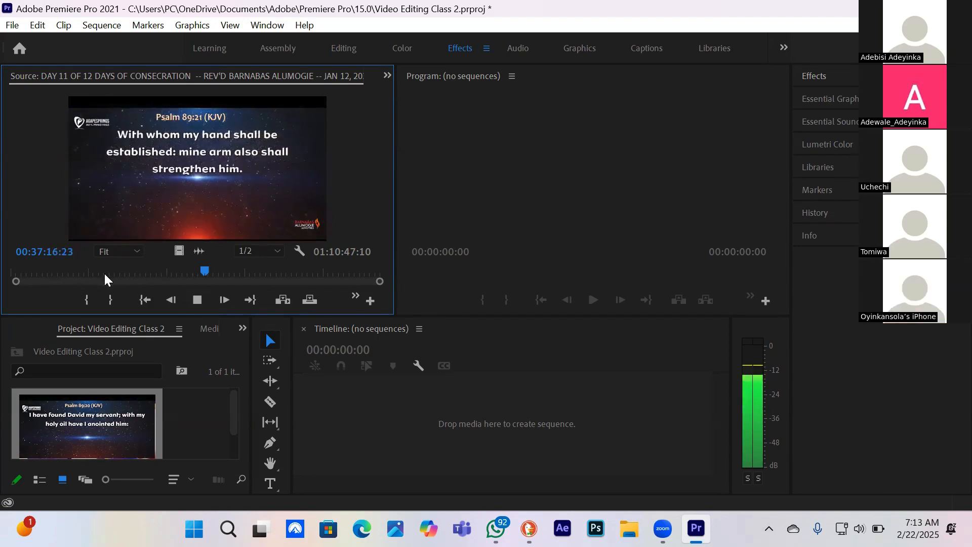
click(63, 271)
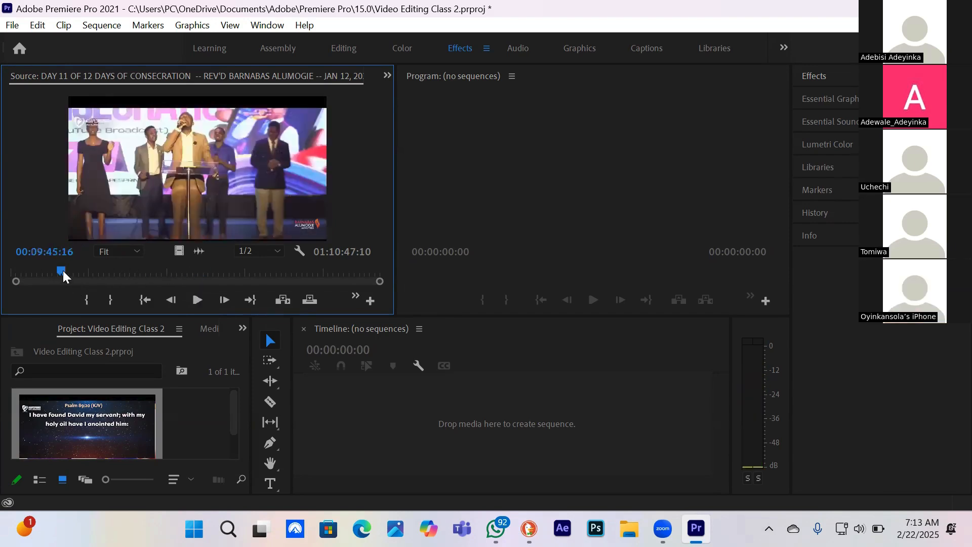
click(100, 273)
click(123, 274)
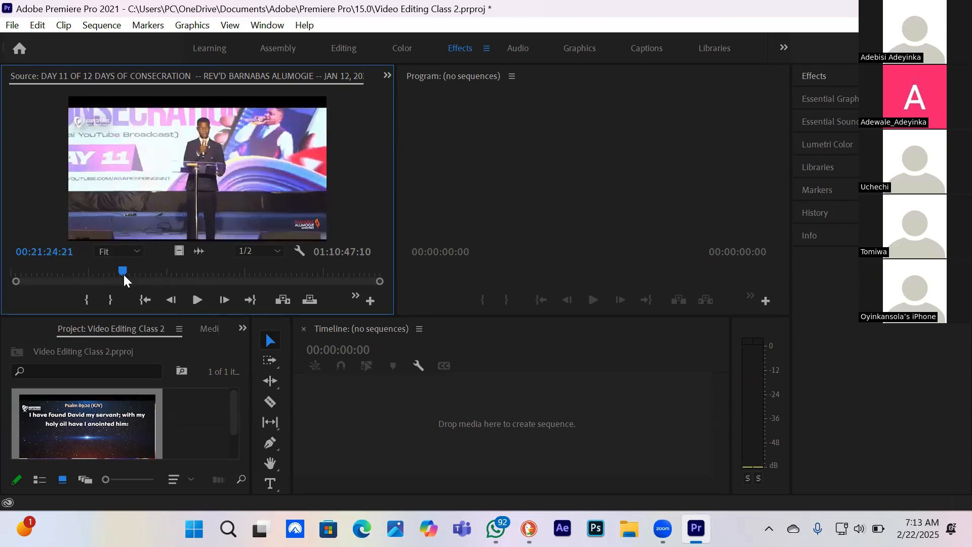
click(157, 273)
click(205, 273)
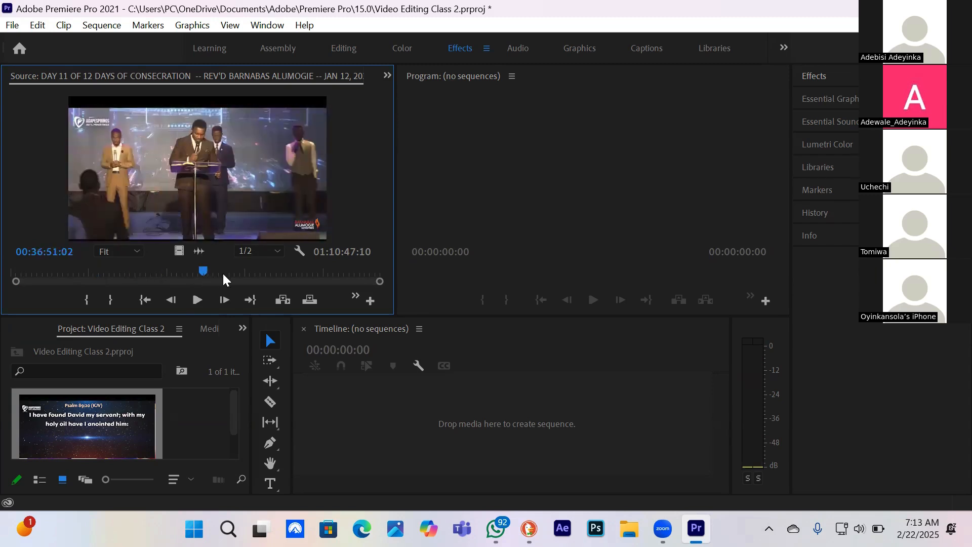
click(228, 273)
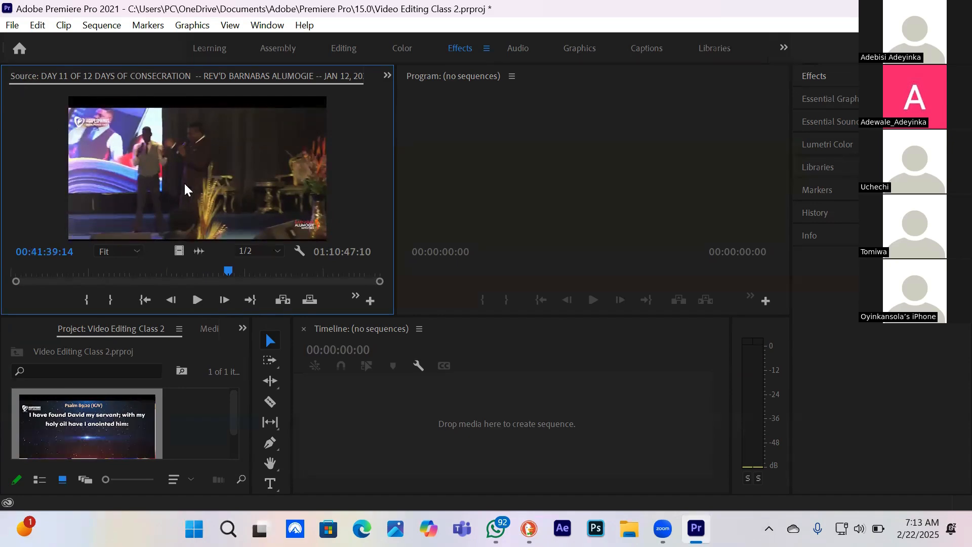
click(387, 75)
click(421, 96)
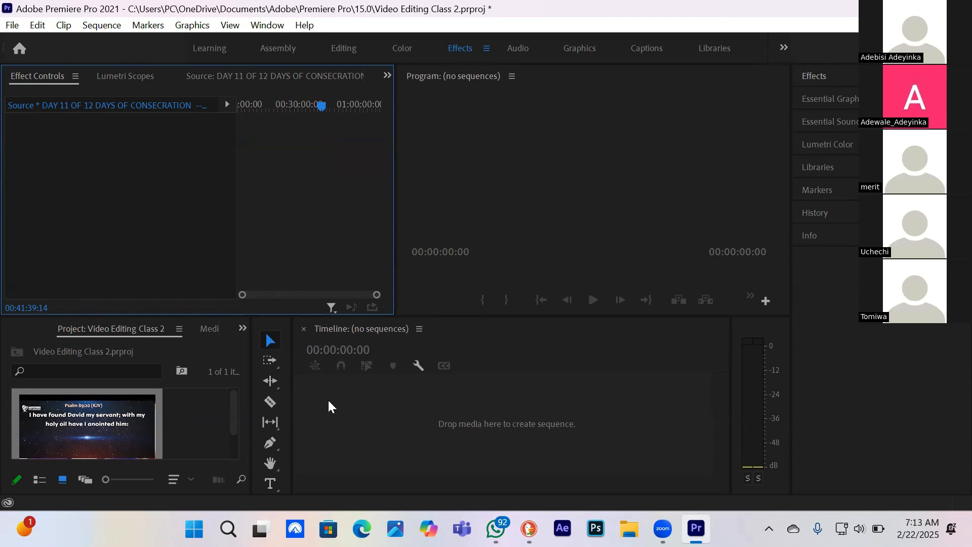
Try creating a sequence from the DAY 11 clip in the timeline, and remove that sequence from the project
click(97, 439)
drag(280, 436, 475, 397)
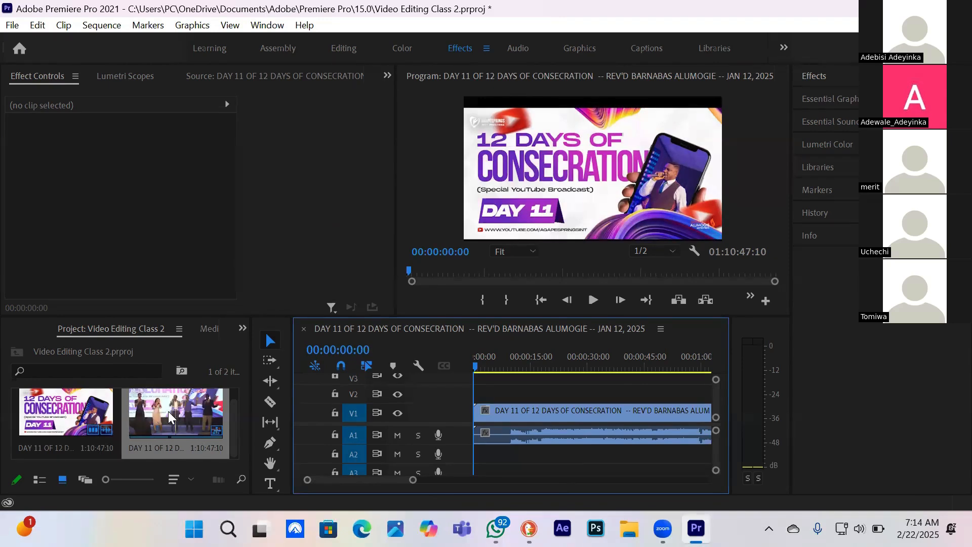
key(ctrl+z)
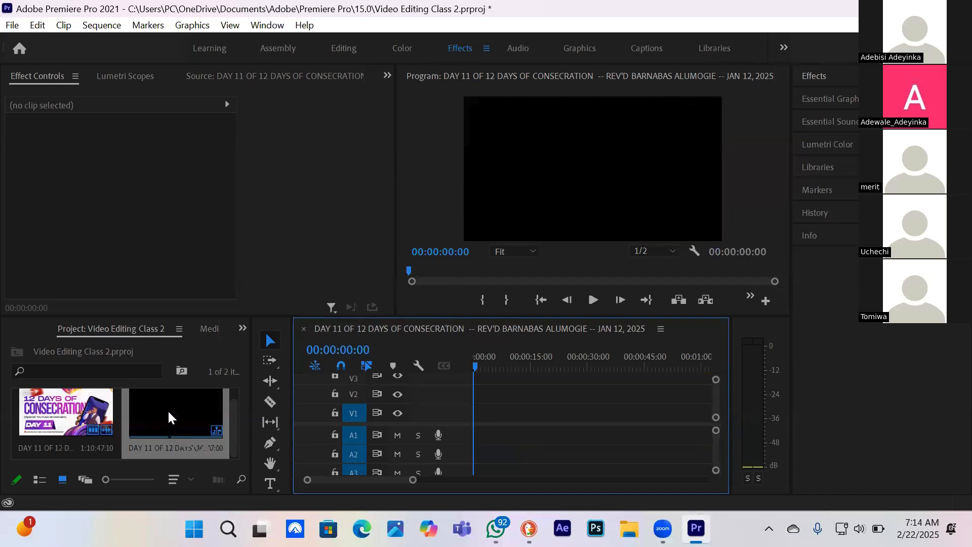
click(168, 418)
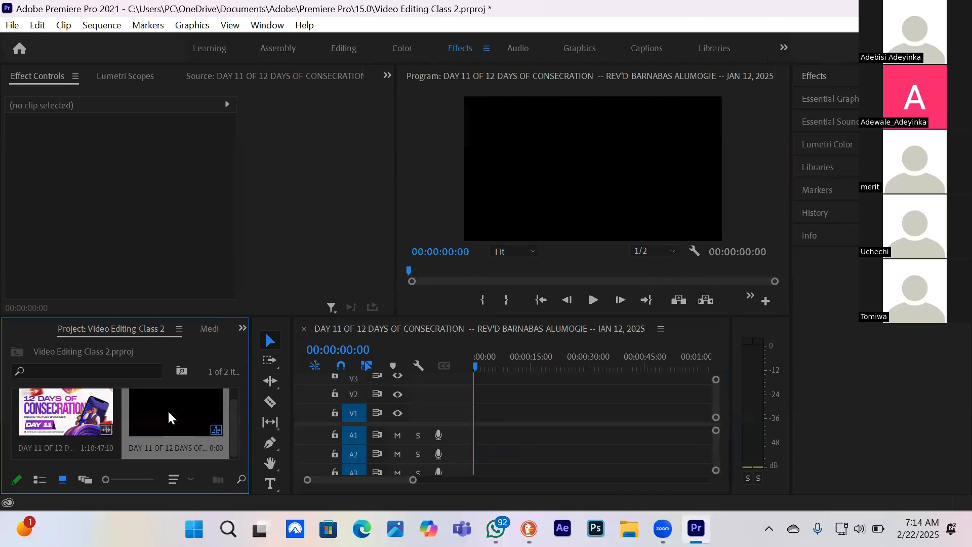
key(Delete)
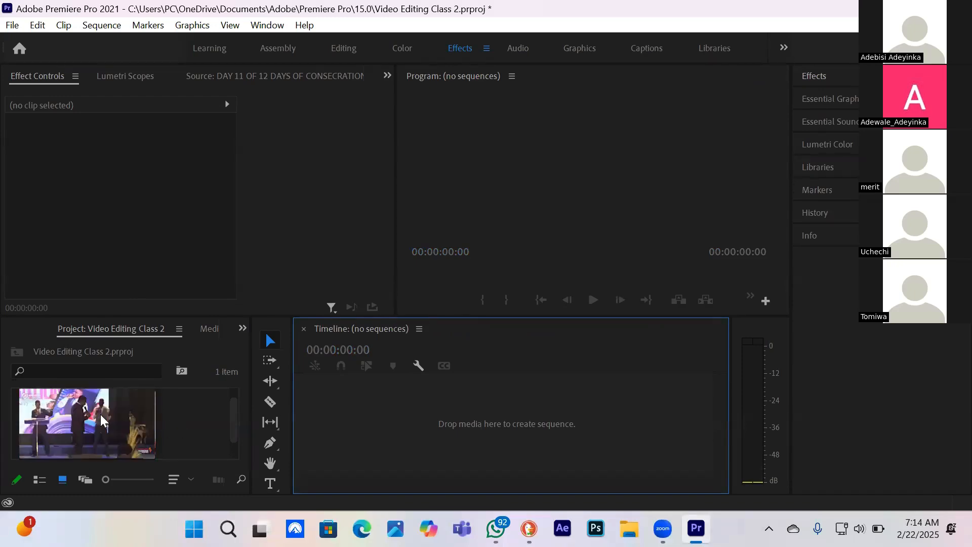
Place the DAY 11 clip from the project in the empty timeline so that it forms a new sequence
click(65, 424)
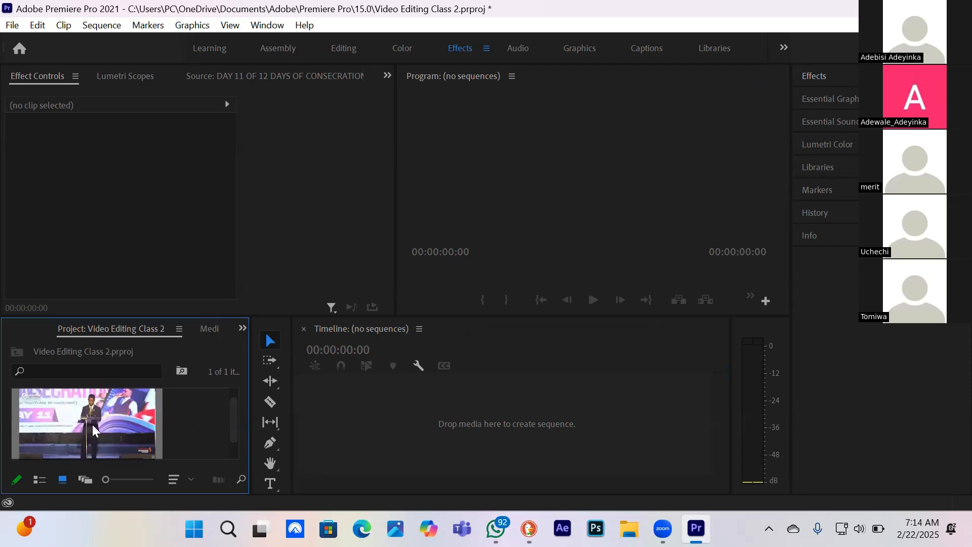
drag(104, 423, 392, 407)
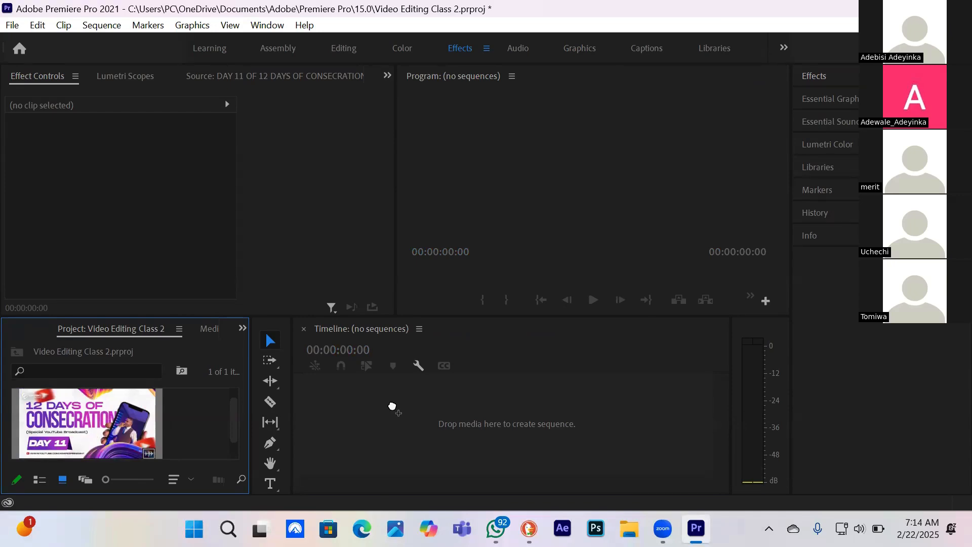
drag(393, 407, 423, 407)
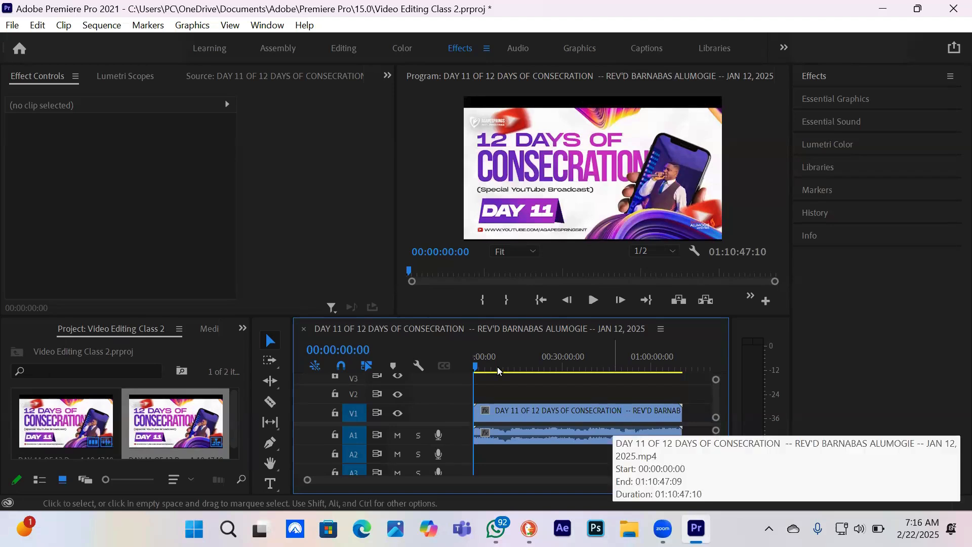
Play the sequence in the Program monitor from the start, and again from about 00:01:01 on the timeline
click(594, 300)
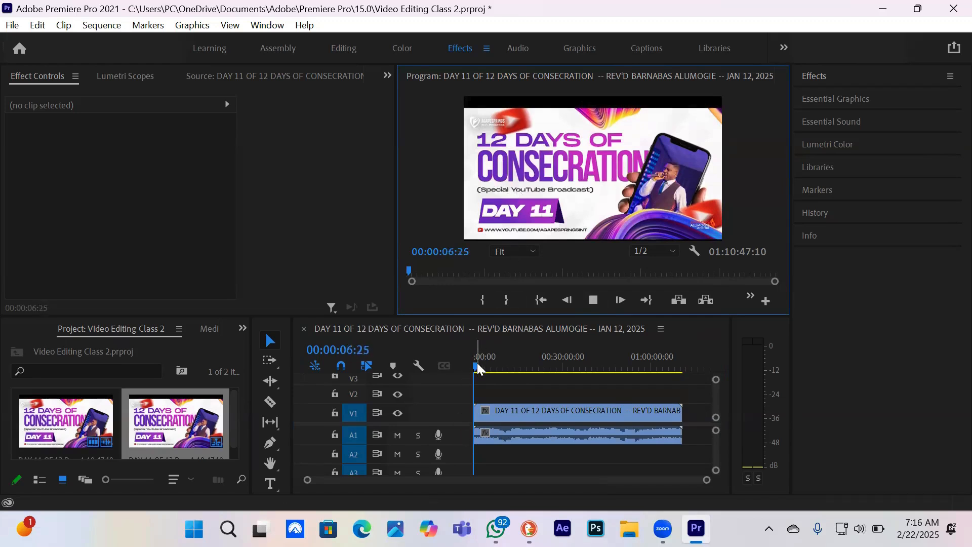
drag(479, 368, 481, 368)
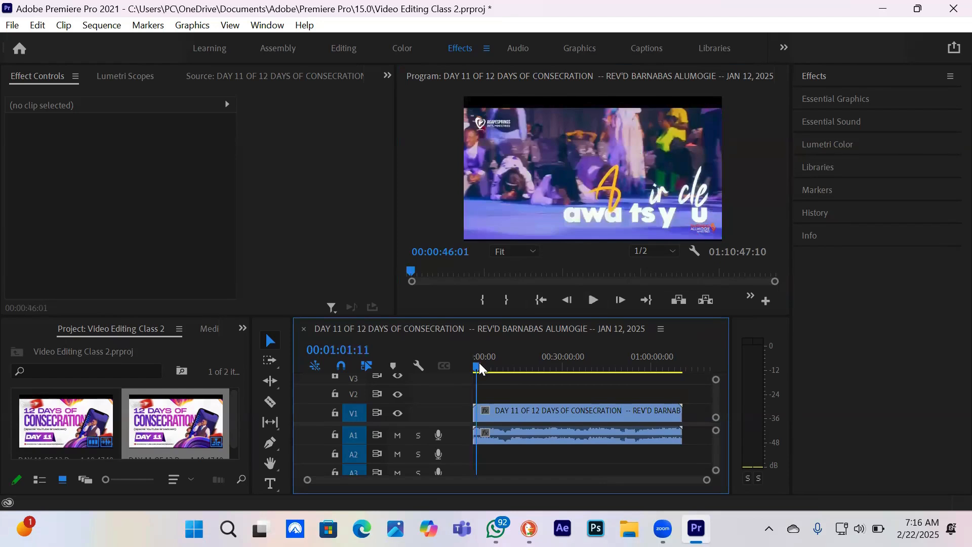
click(593, 298)
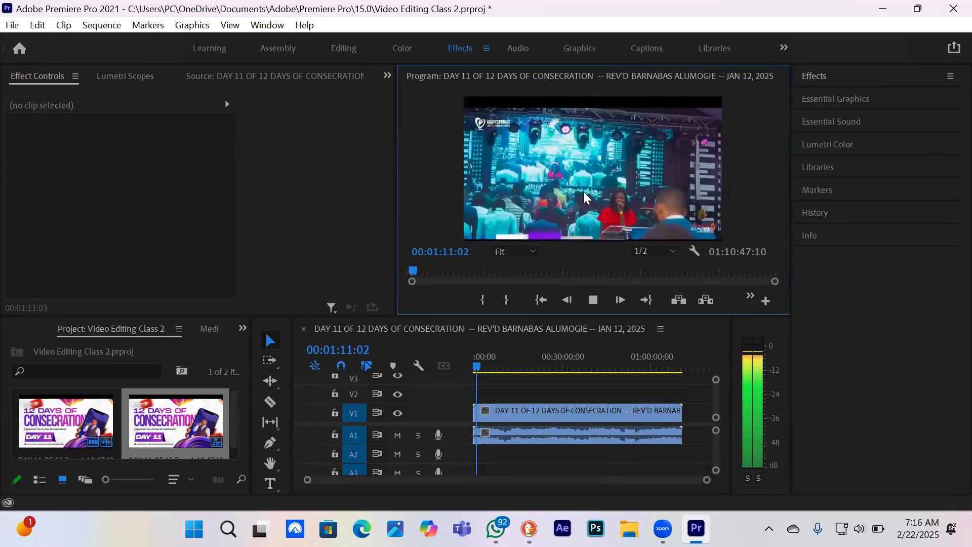
Lower the computer's sound volume while the sequence keeps playing
key(XF86AudioLowerVolume)
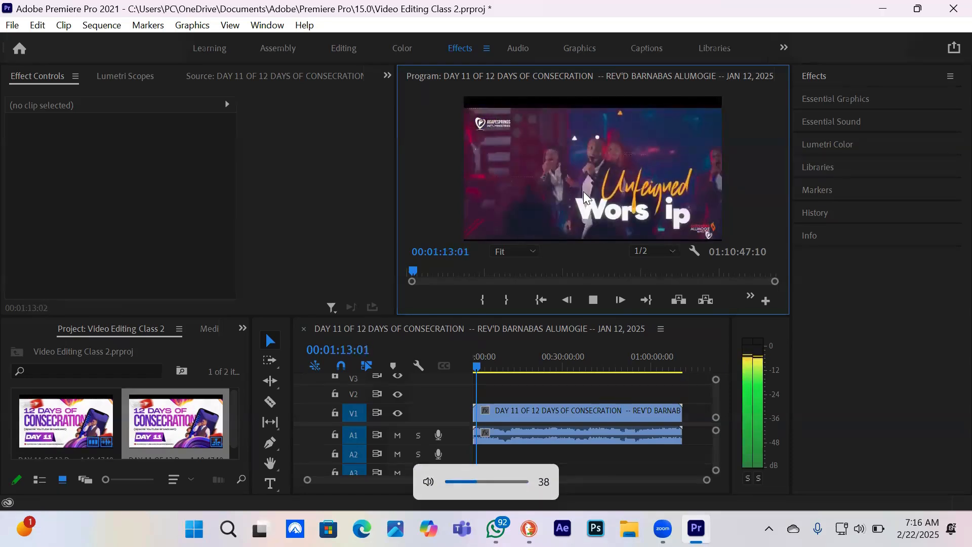
key(XF86AudioLowerVolume)
key(XF86AudioLowerVolume)
key(XF86AudioLowerVolume)
key(XF86AudioLowerVolume)
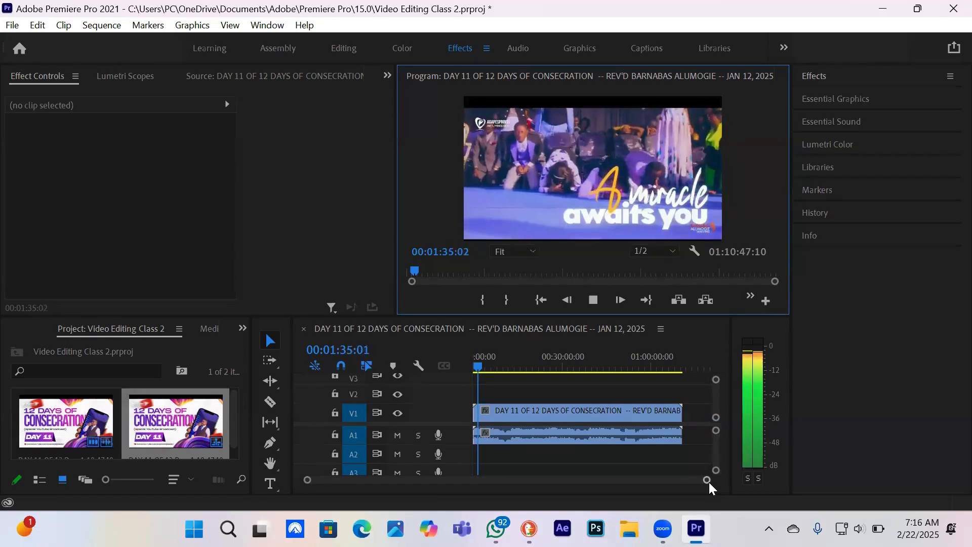
Preview the sequence from several points on the timeline, including about 00:02:15, 00:02:45 and 00:05:29
drag(707, 479, 417, 484)
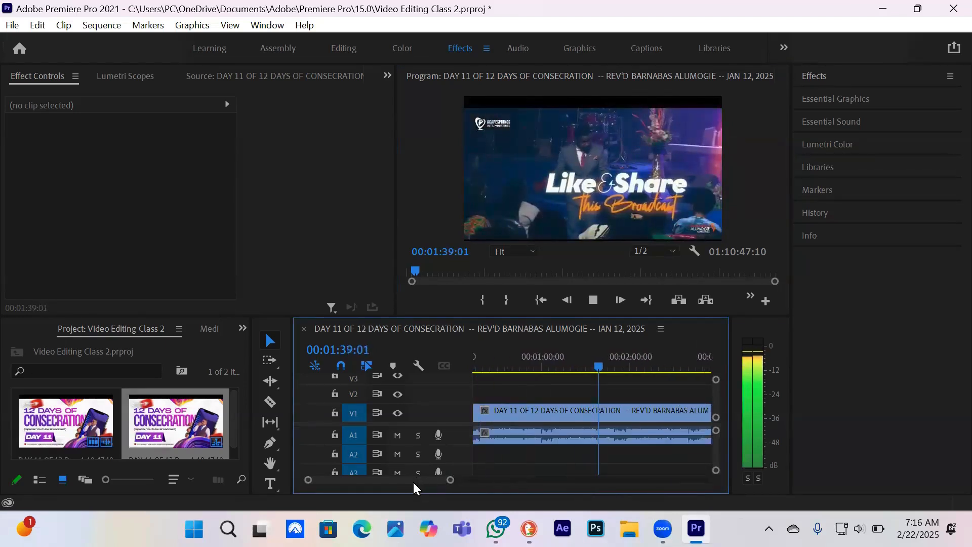
scroll(416, 482, down, 3)
scroll(416, 482, up, 3)
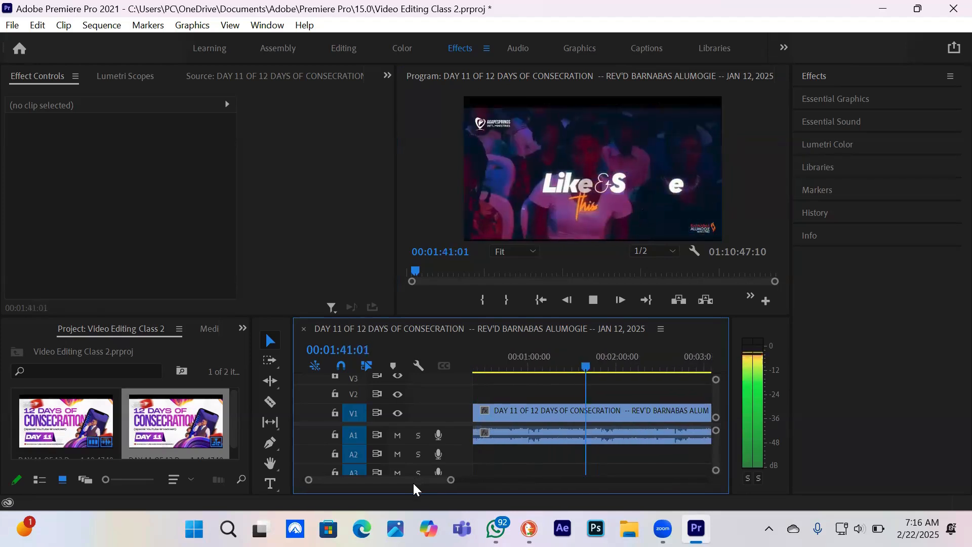
click(637, 364)
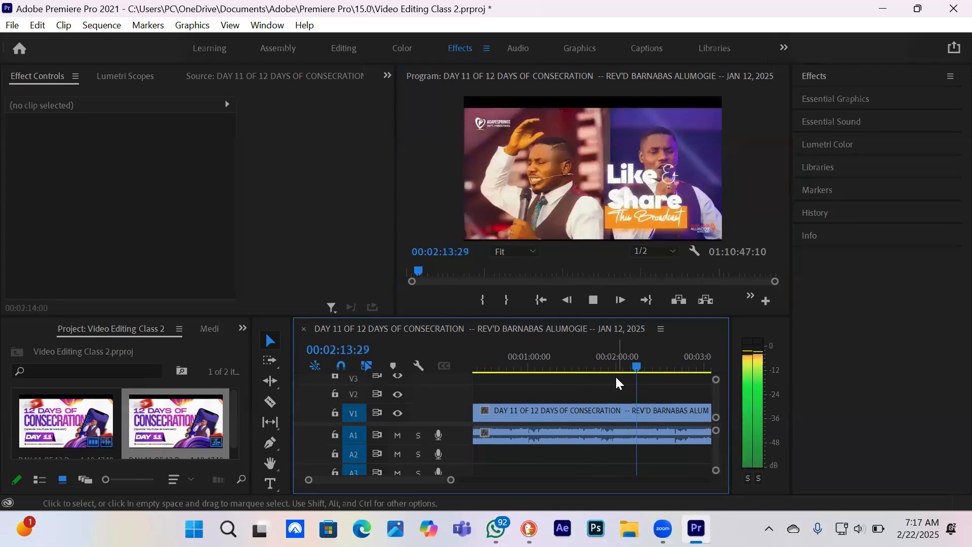
click(682, 365)
key(space)
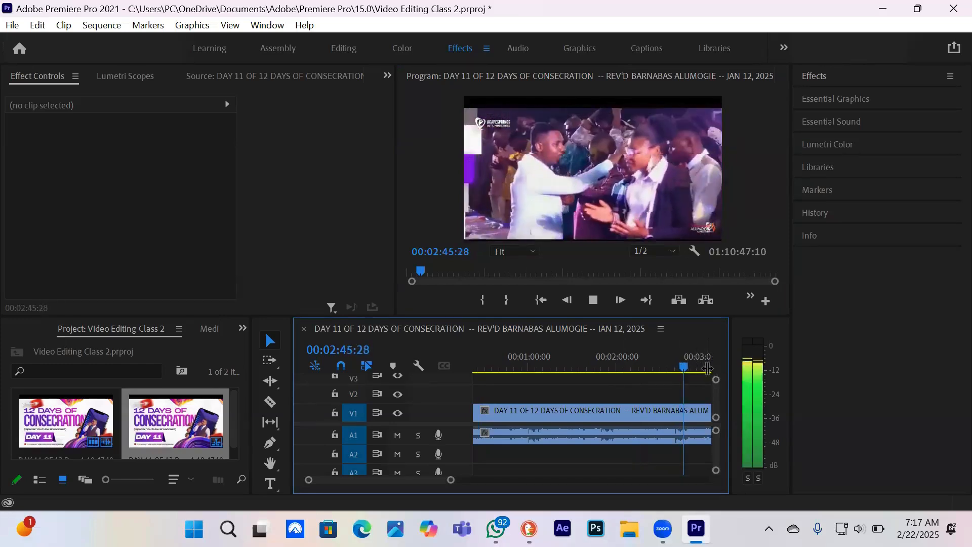
click(706, 366)
drag(529, 364, 704, 356)
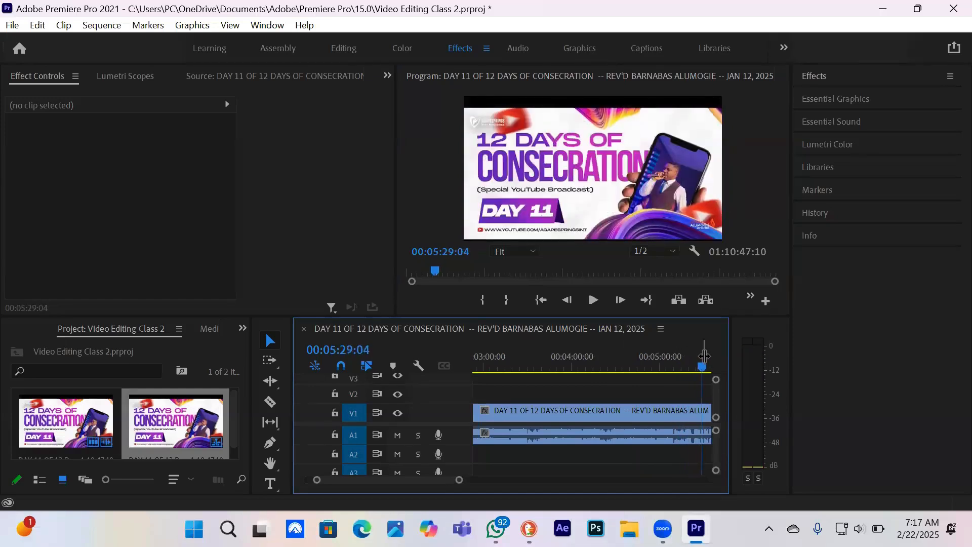
key(space)
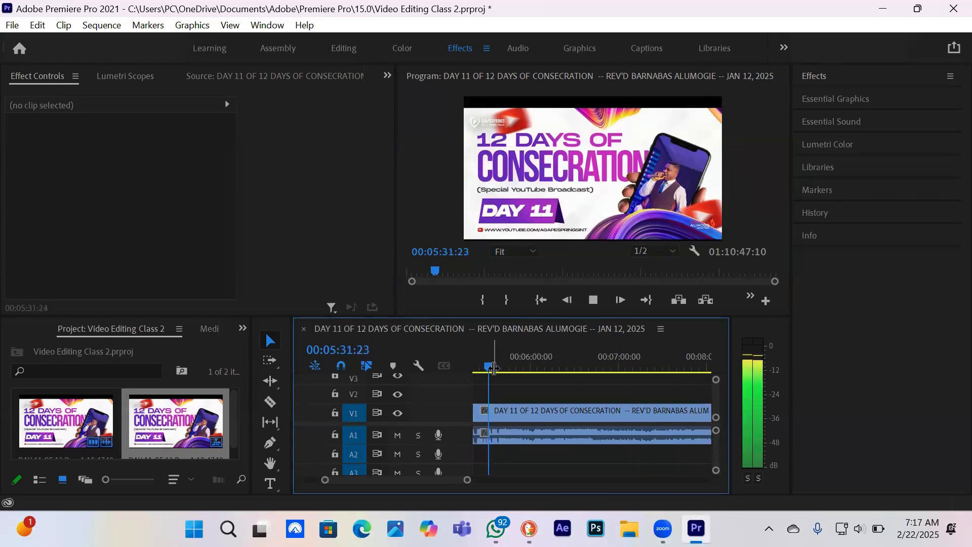
Stop playback at 00:05:45:28 and split the DAY 11 clip there with the Razor tool, returning to the Selection tool
mouse_move(494, 368)
mouse_down()
mouse_move(520, 360)
mouse_move(508, 362)
mouse_up()
key(c)
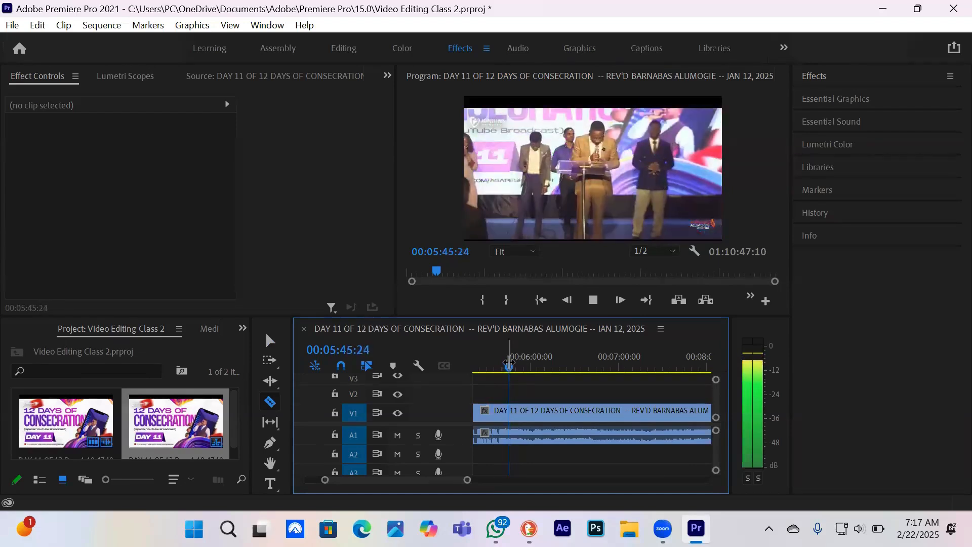
key(space)
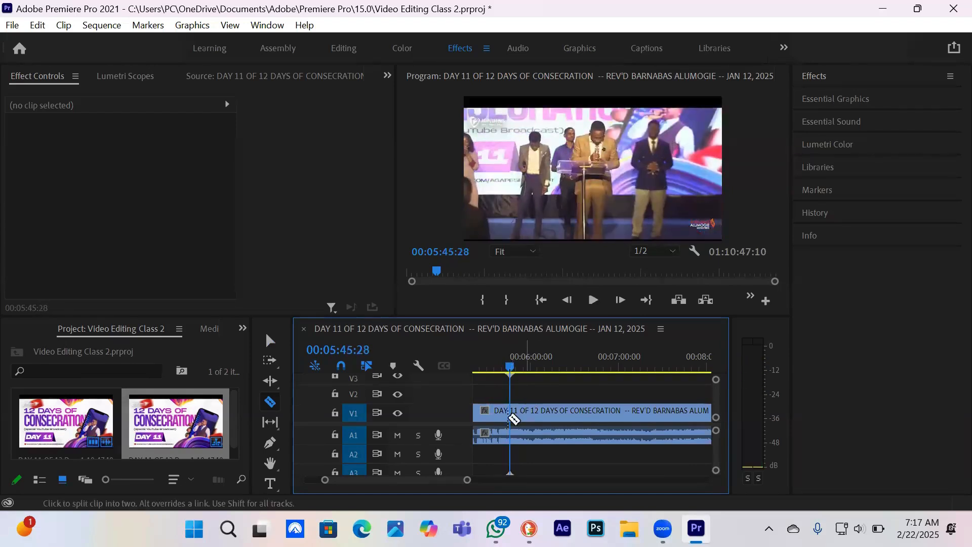
click(270, 340)
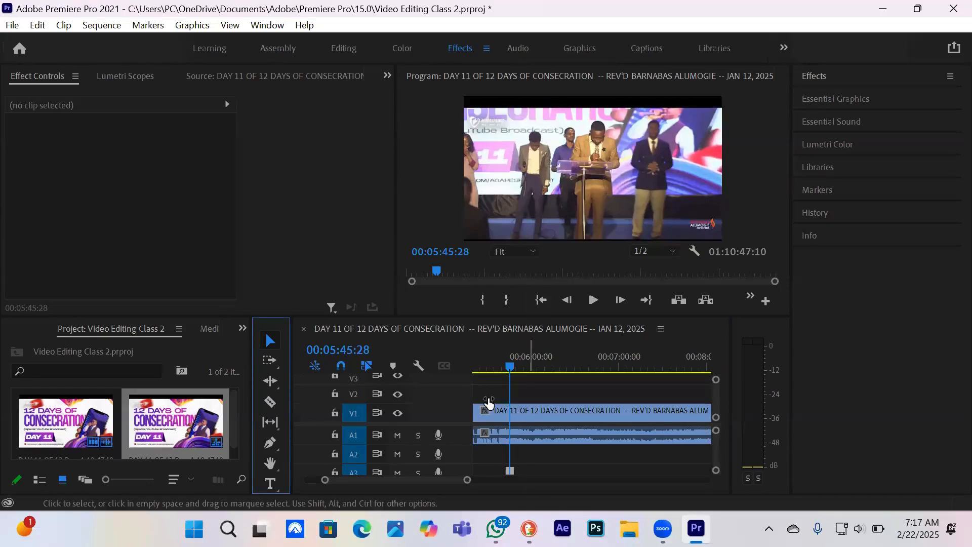
click(269, 397)
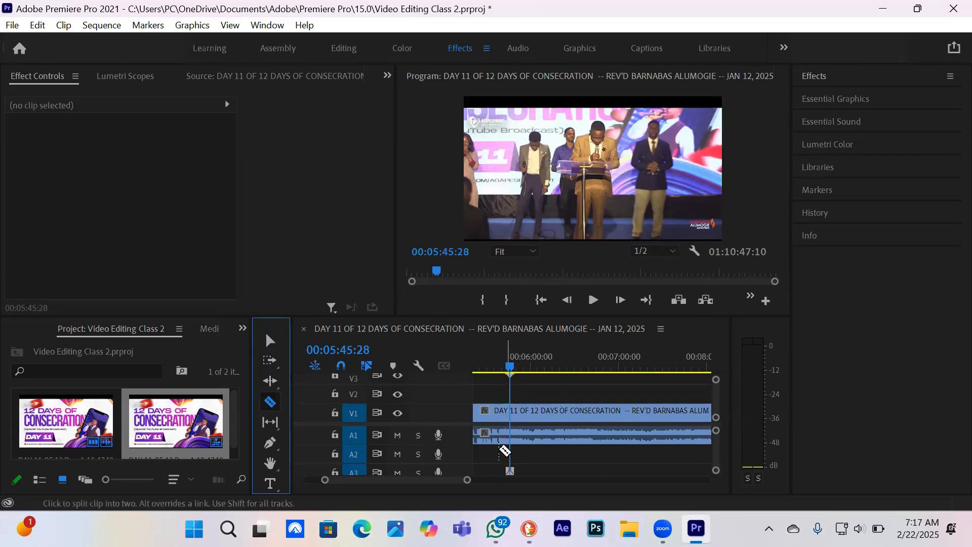
click(515, 416)
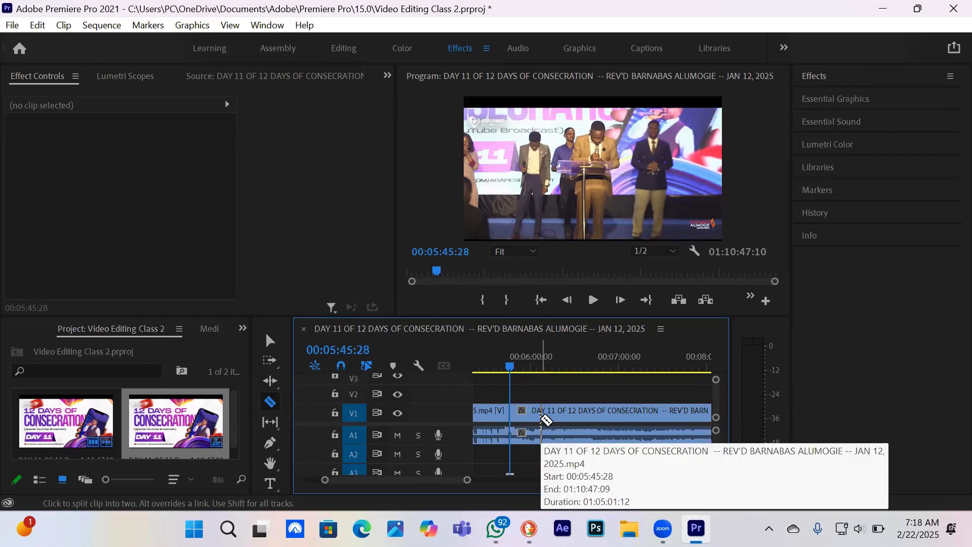
key(v)
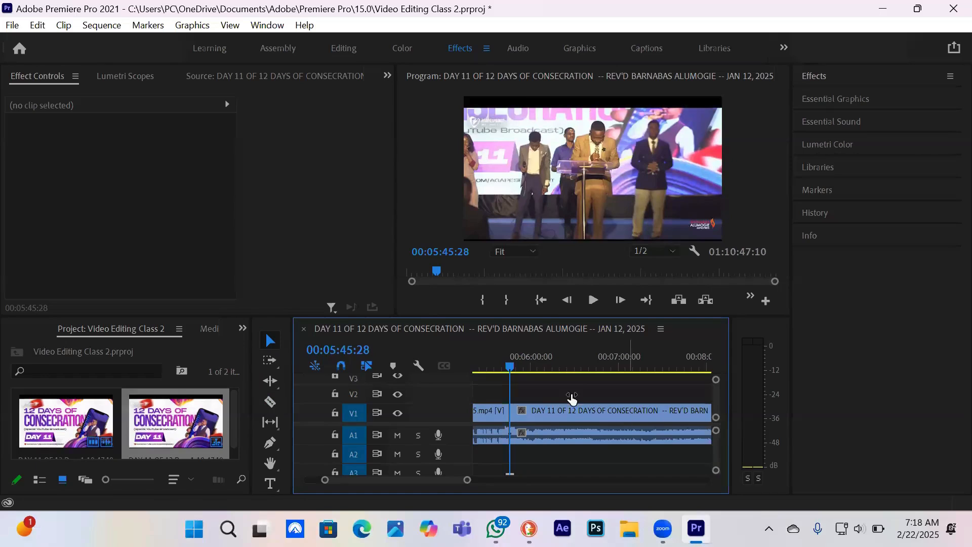
Try moving the two clip pieces apart, with the first on V2, and put them back end to end on V1
drag(561, 413, 602, 414)
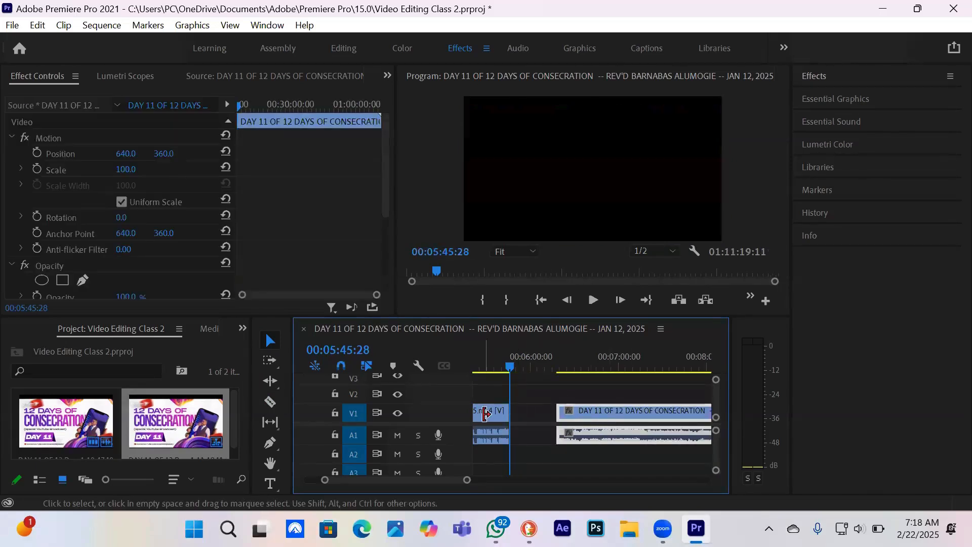
drag(486, 412, 487, 396)
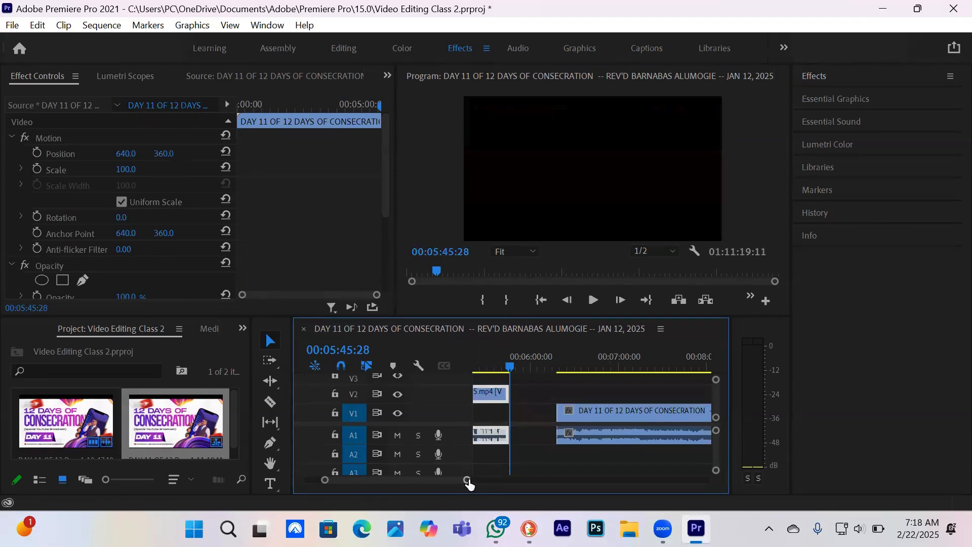
drag(468, 483, 640, 479)
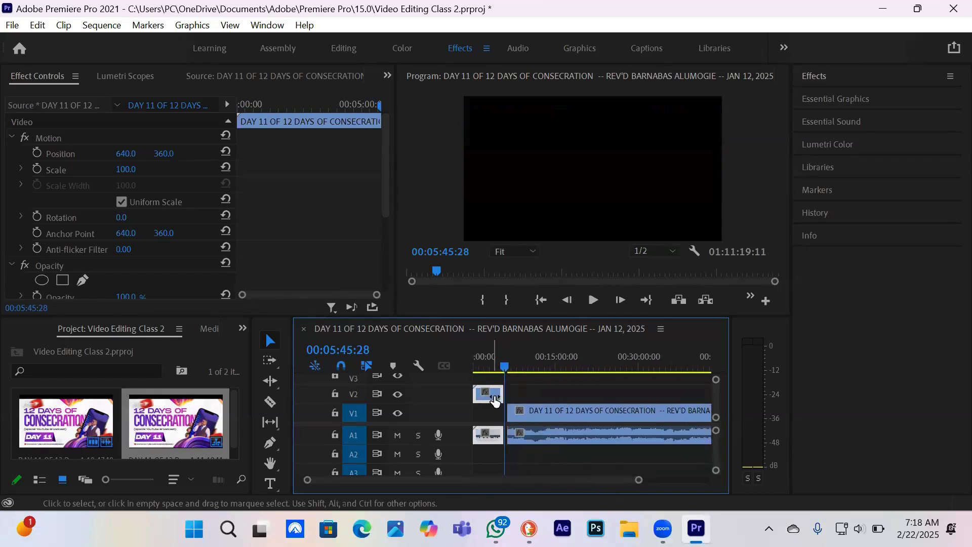
drag(556, 407, 620, 408)
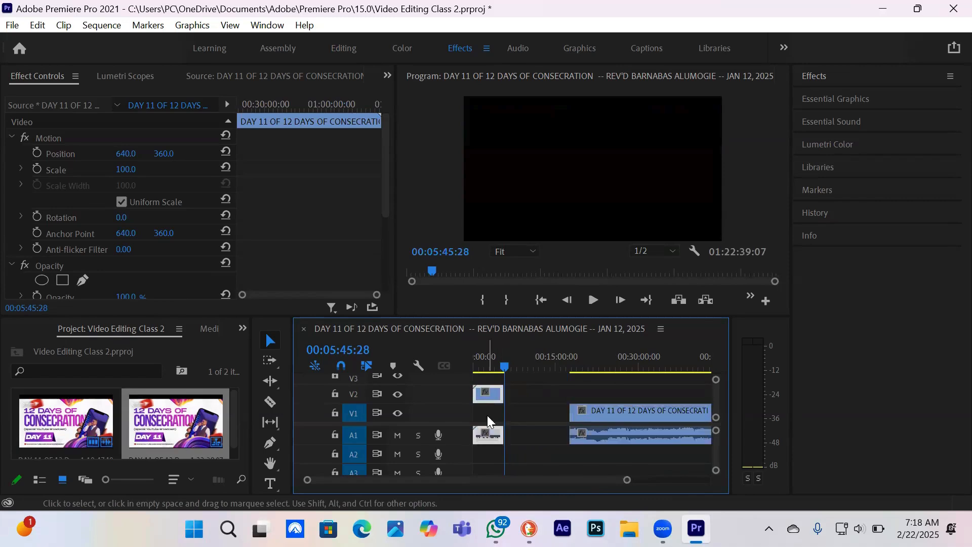
drag(487, 394, 488, 423)
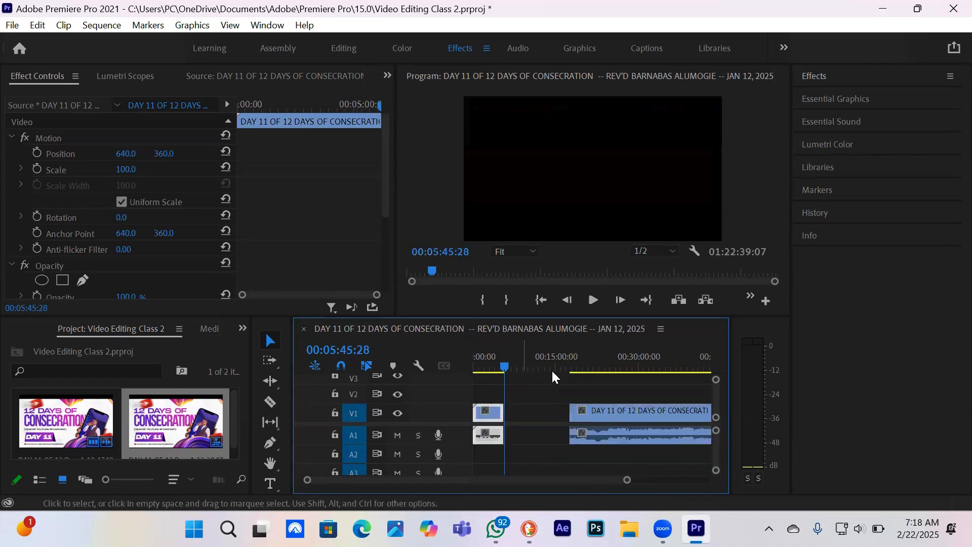
drag(609, 411, 535, 415)
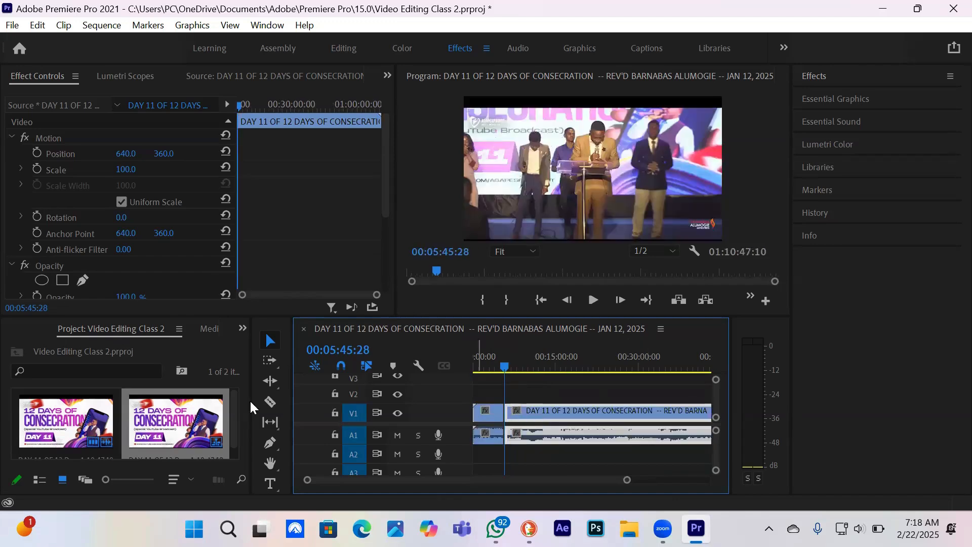
Play across the cut from 00:05:32:26, stop after it, and select each of the two clip pieces in turn
click(270, 401)
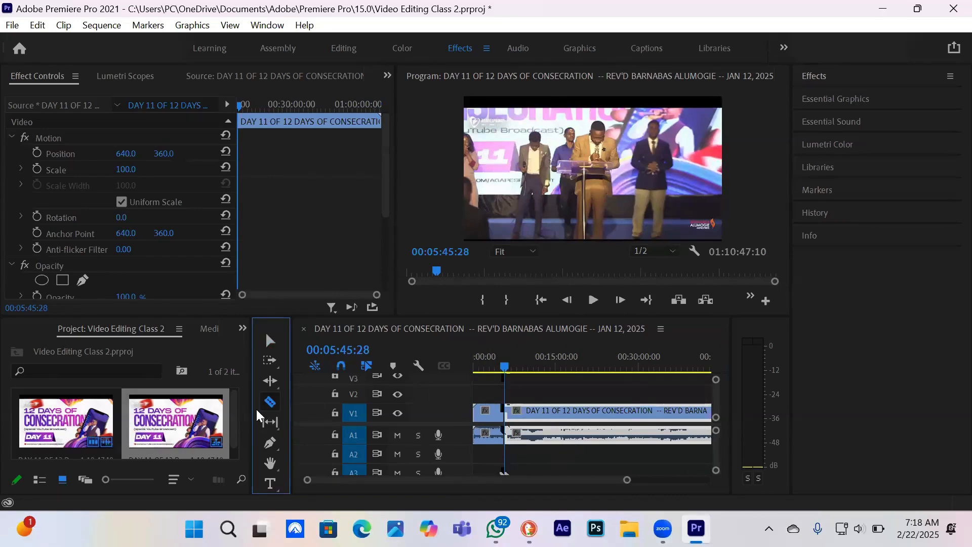
click(265, 341)
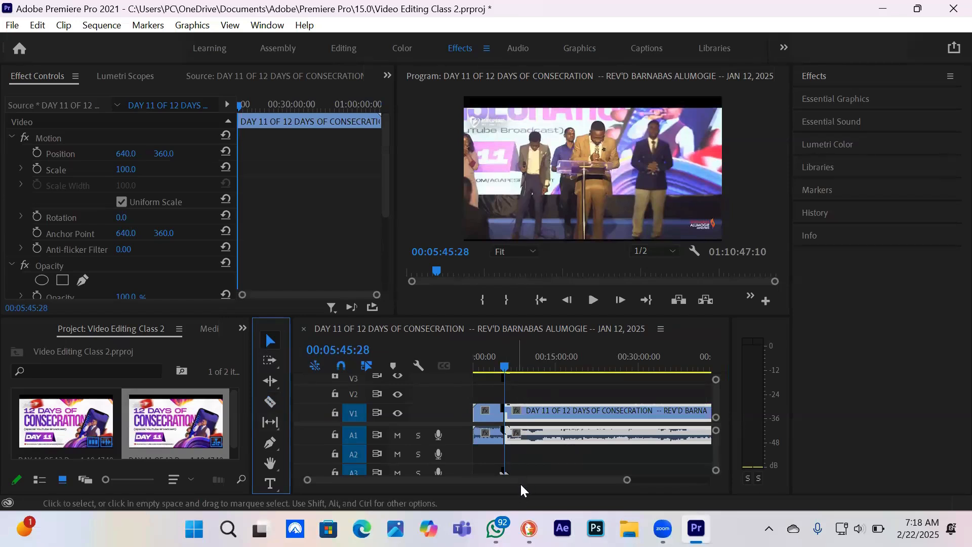
drag(628, 481, 557, 481)
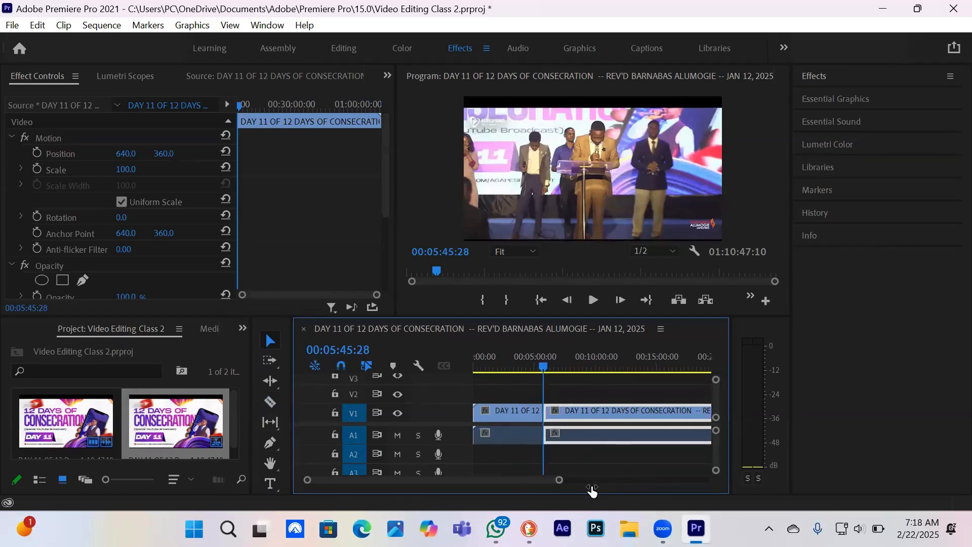
click(546, 365)
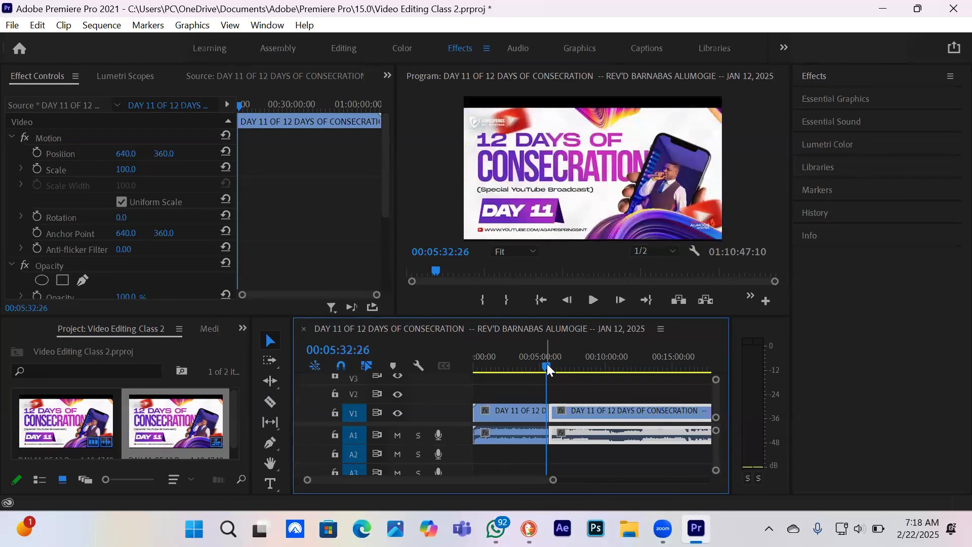
key(space)
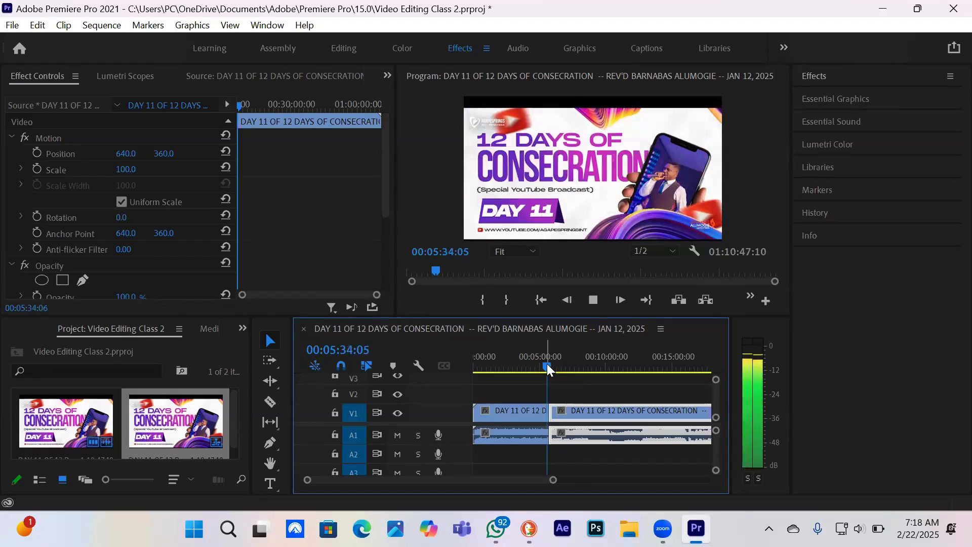
click(524, 412)
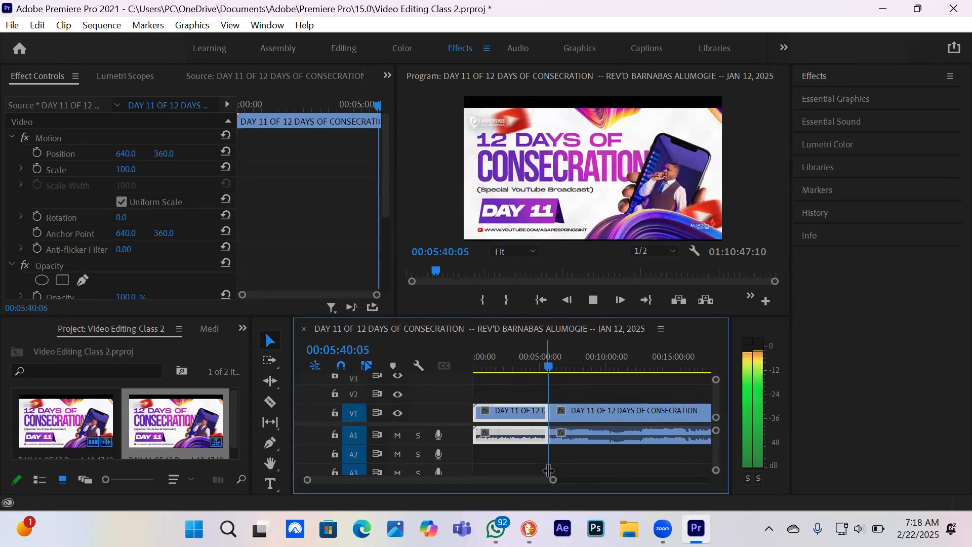
drag(554, 480, 485, 482)
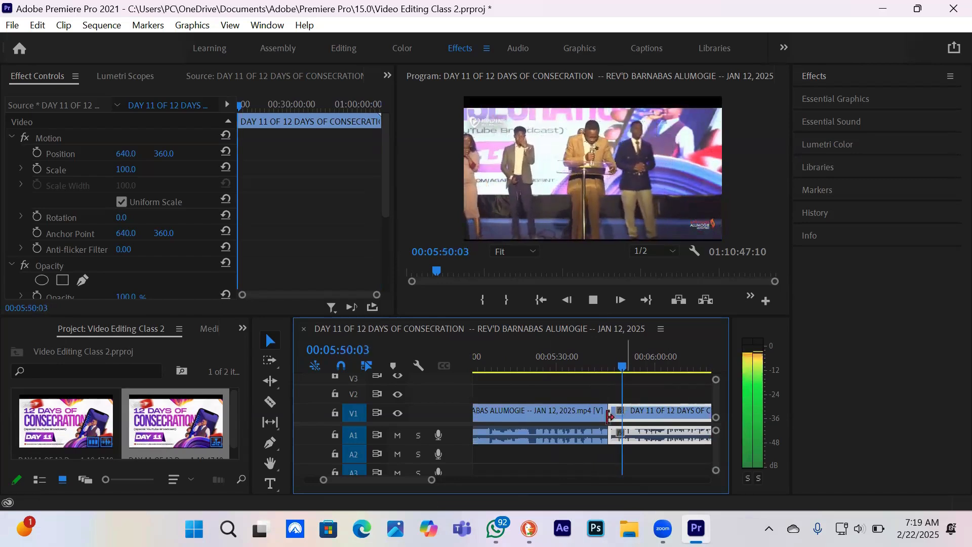
key(space)
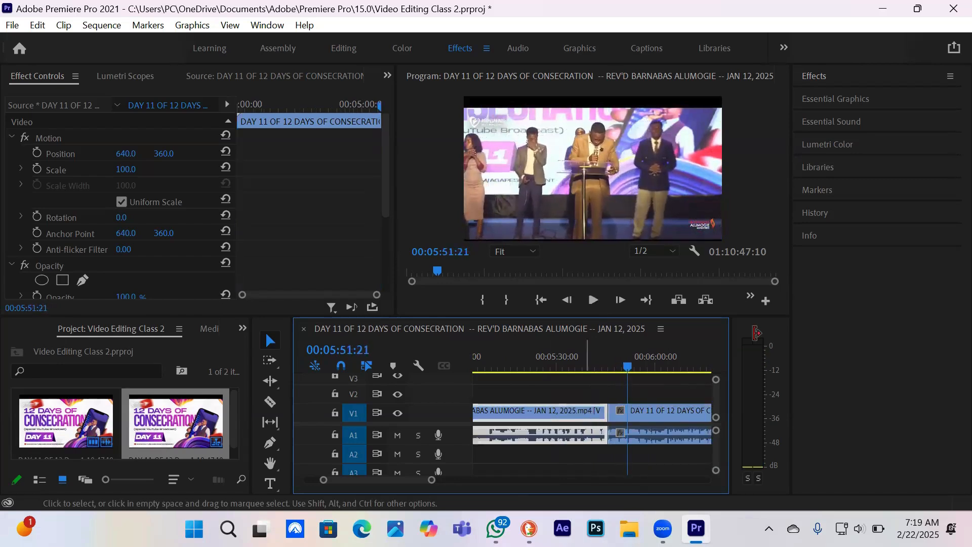
click(673, 407)
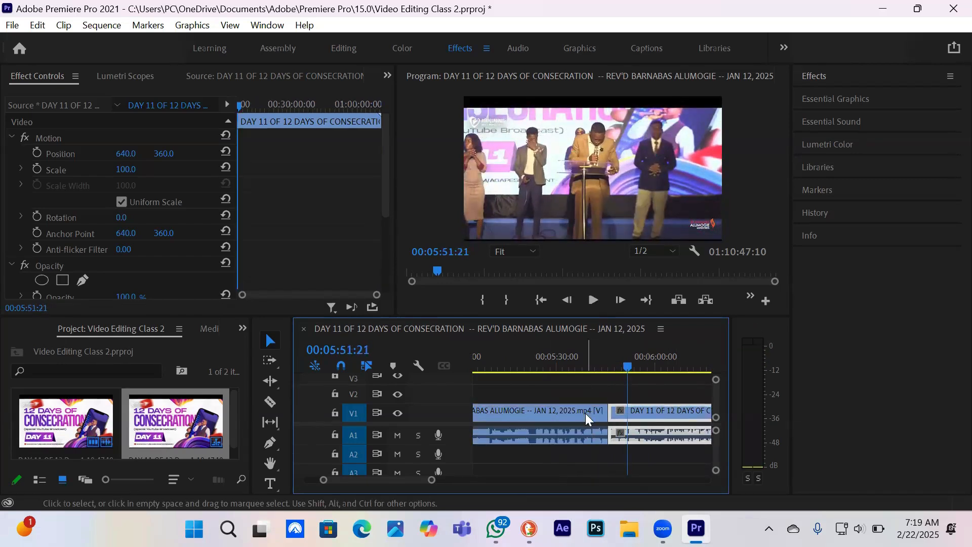
click(585, 414)
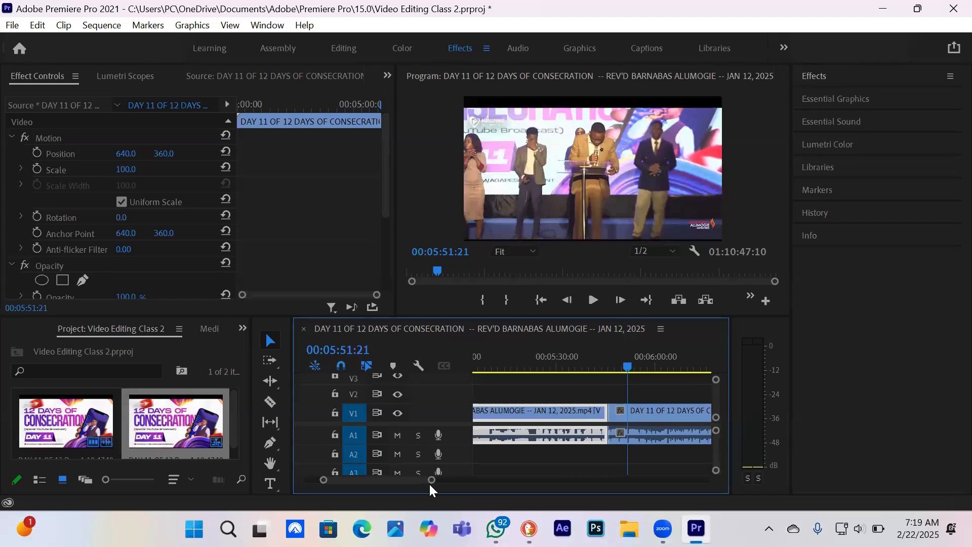
Split the second clip piece at 00:06:03:21 with the Razor tool and delete the segment between the two cuts
click(268, 399)
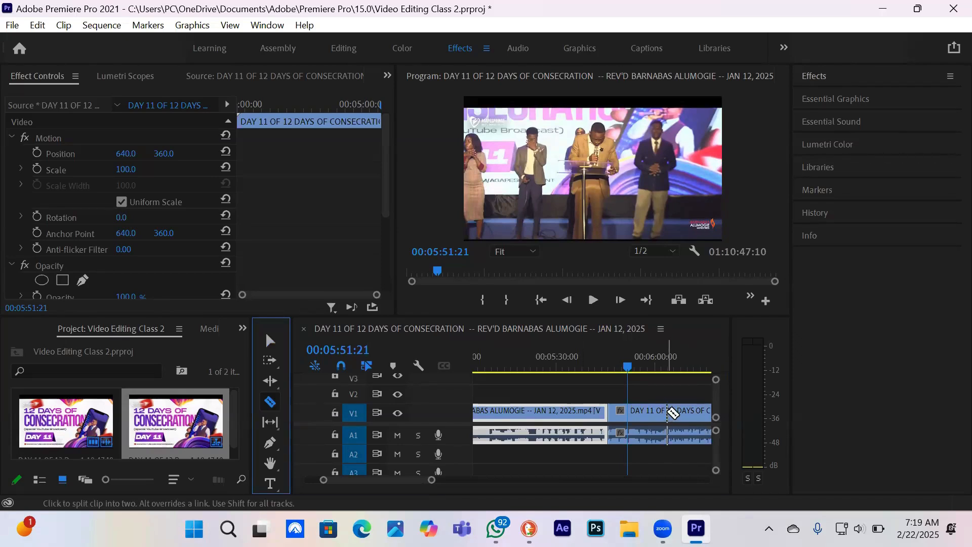
click(667, 412)
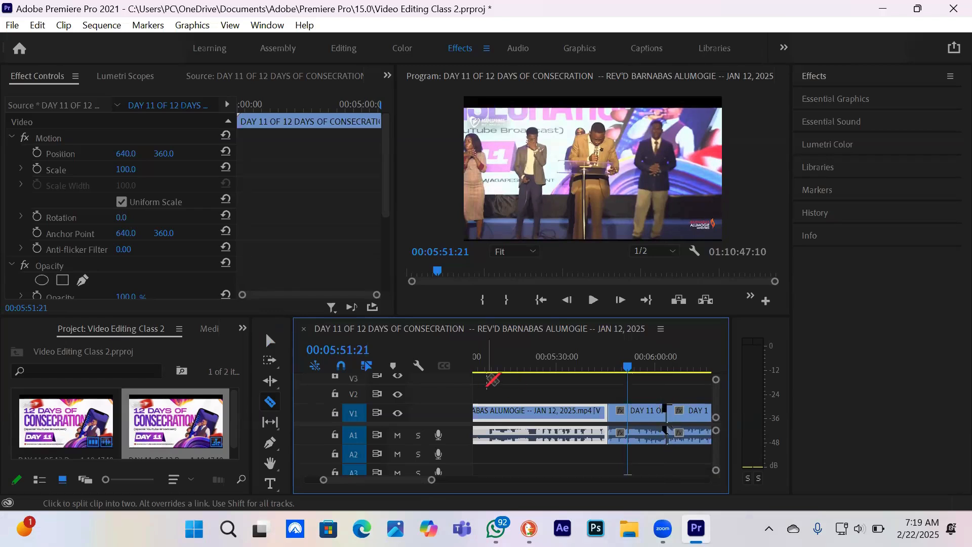
key(v)
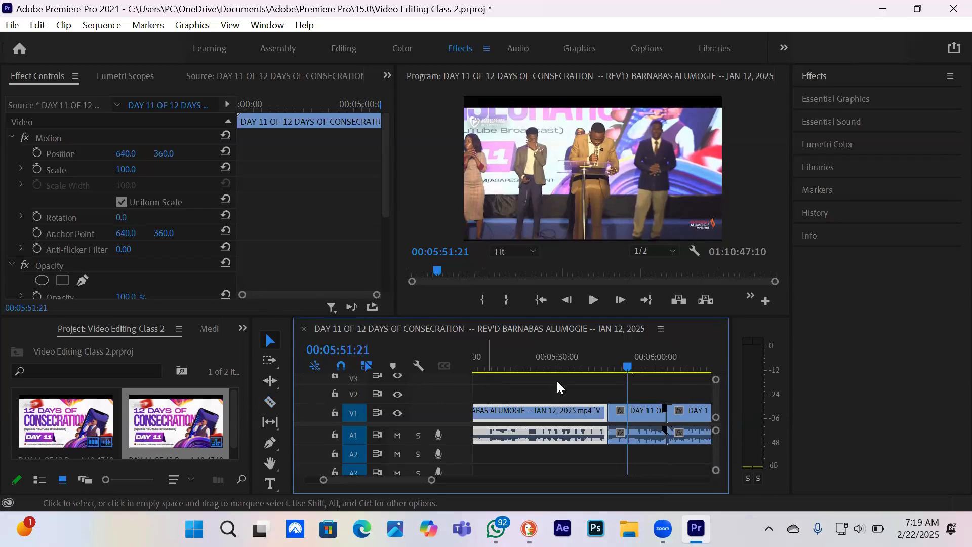
click(634, 412)
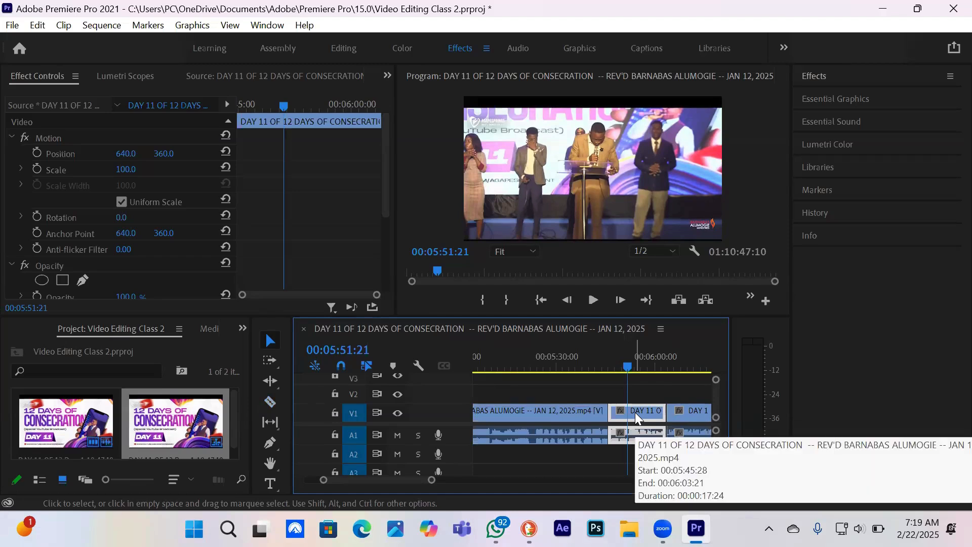
key(Delete)
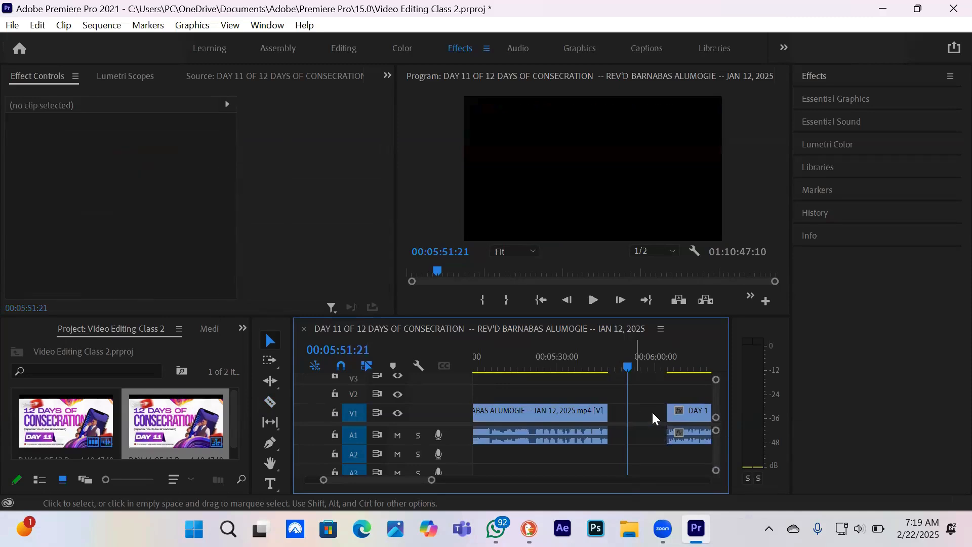
Undo the last clip moves, the segment deletion and the second cut, restoring the two DAY 11 pieces end to end on V1
drag(658, 424, 646, 424)
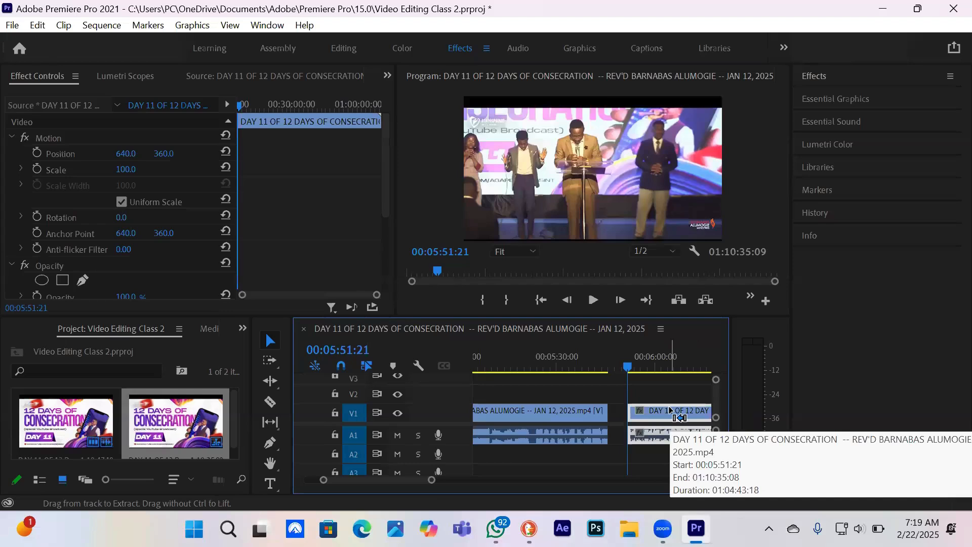
key(ctrl+z)
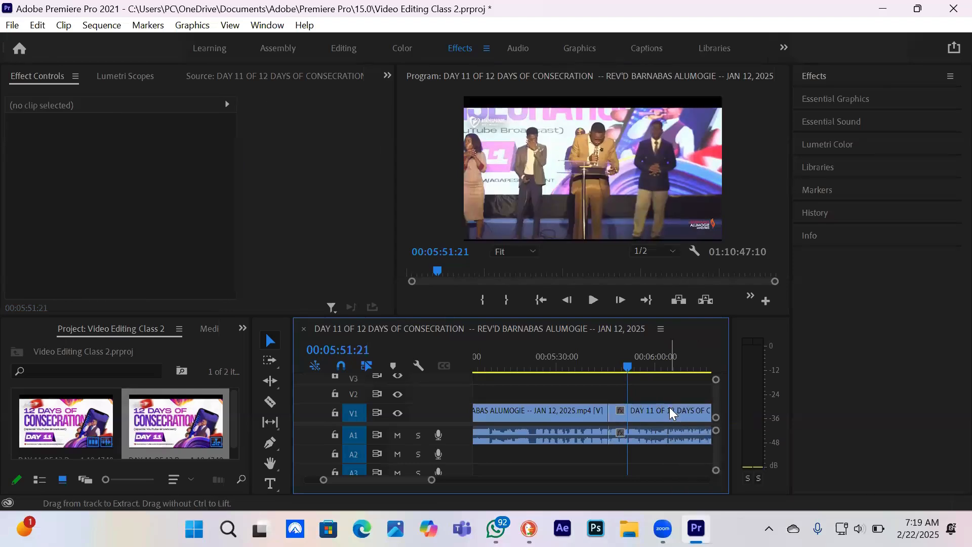
key(ctrl+z)
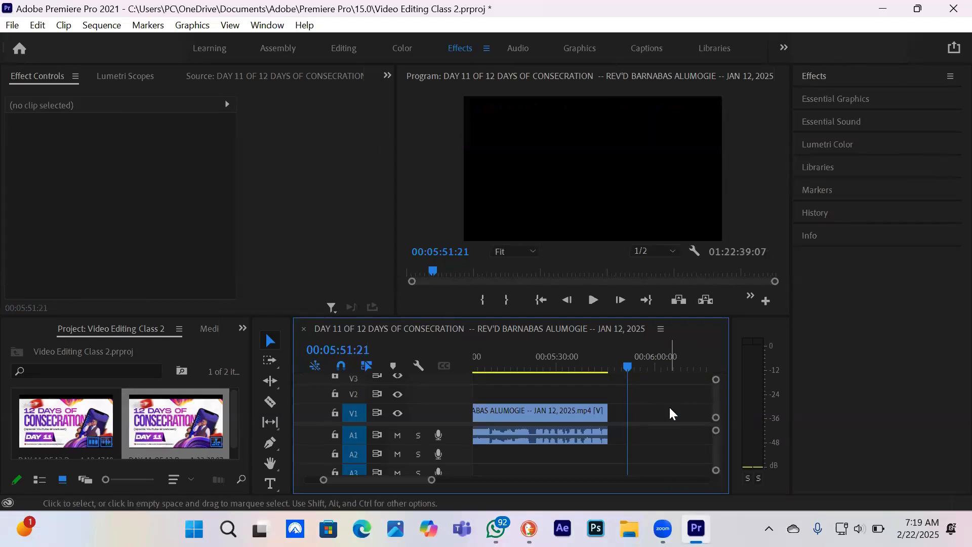
key(ctrl+z)
key(ctrl+z)
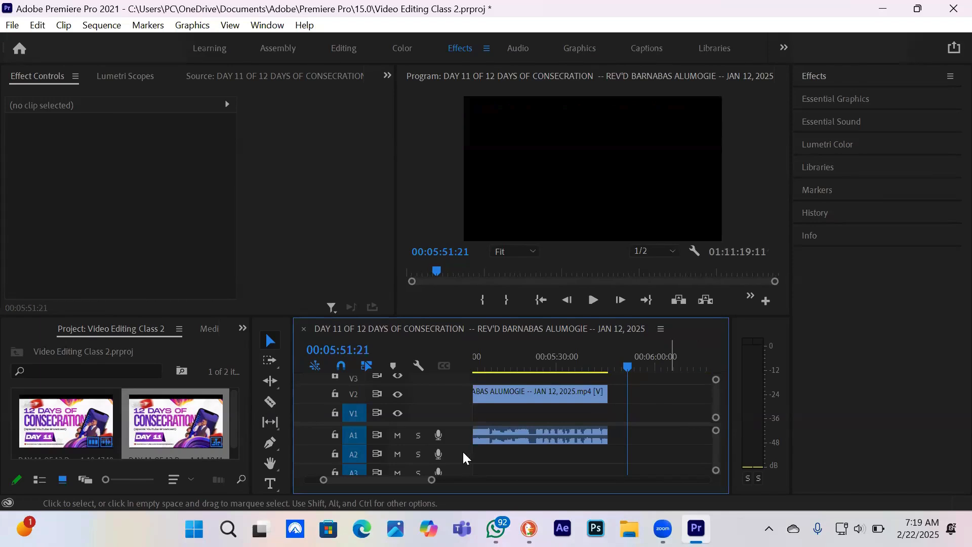
drag(430, 481, 455, 487)
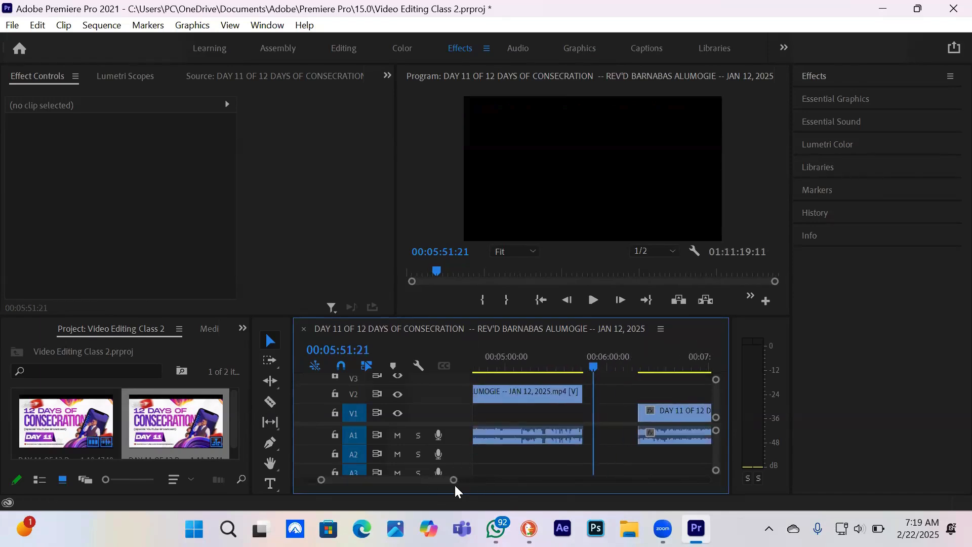
key(ctrl+z)
key(ctrl+z)
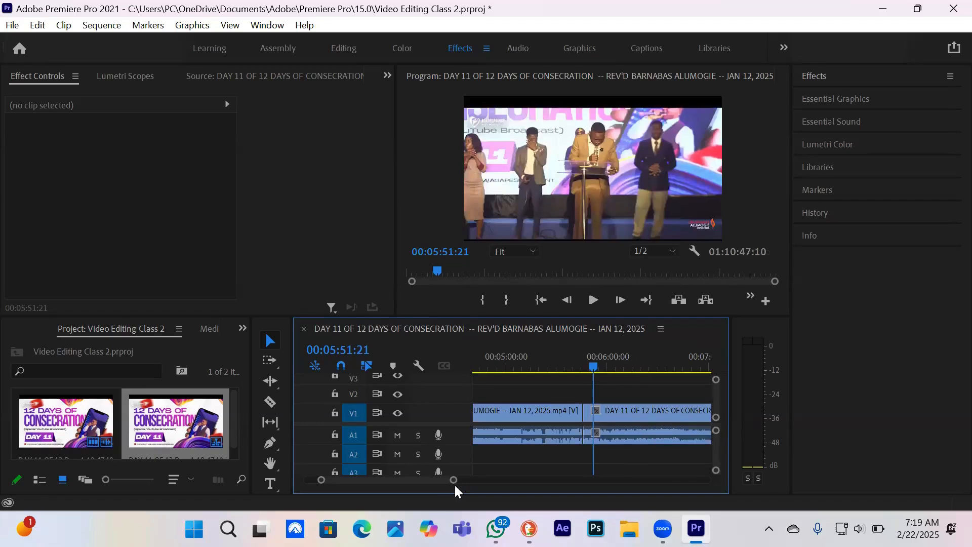
Move the second clip piece to start at 00:05:59:10, and try trimming its start to 00:06:35:29 and back
drag(599, 418, 620, 418)
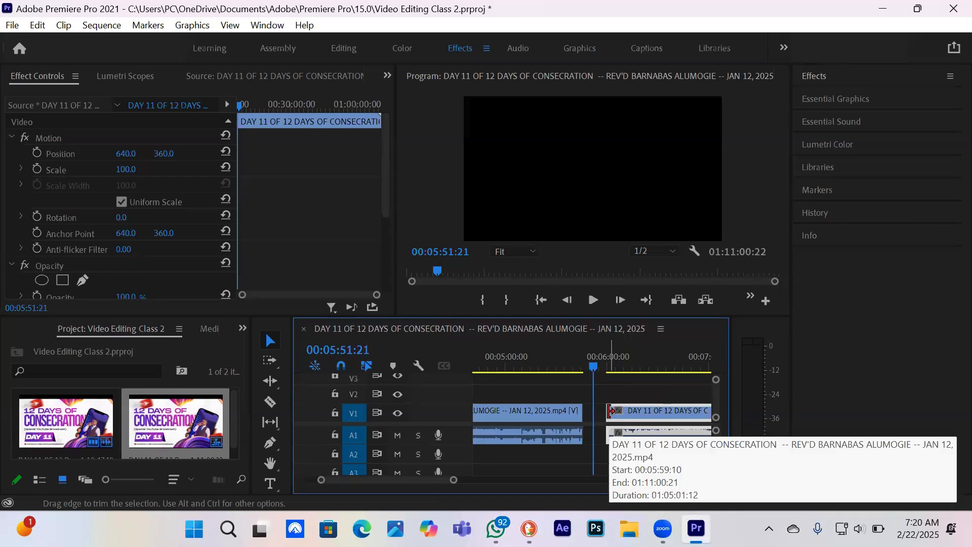
click(610, 411)
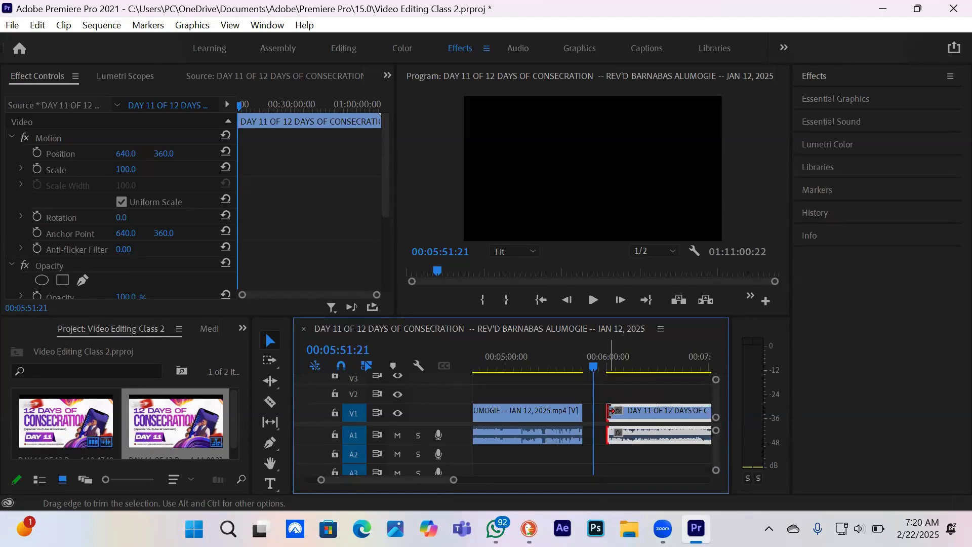
drag(611, 411, 672, 414)
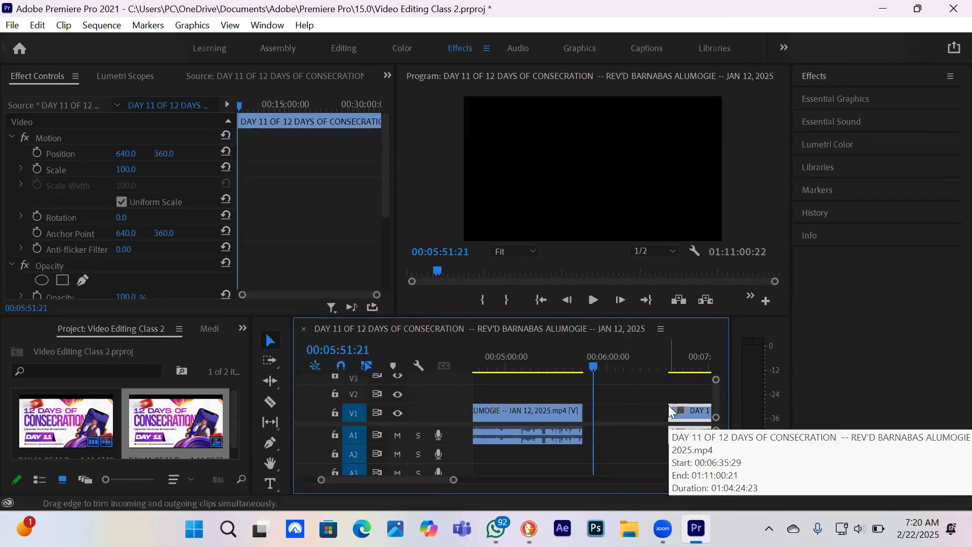
drag(670, 404, 607, 400)
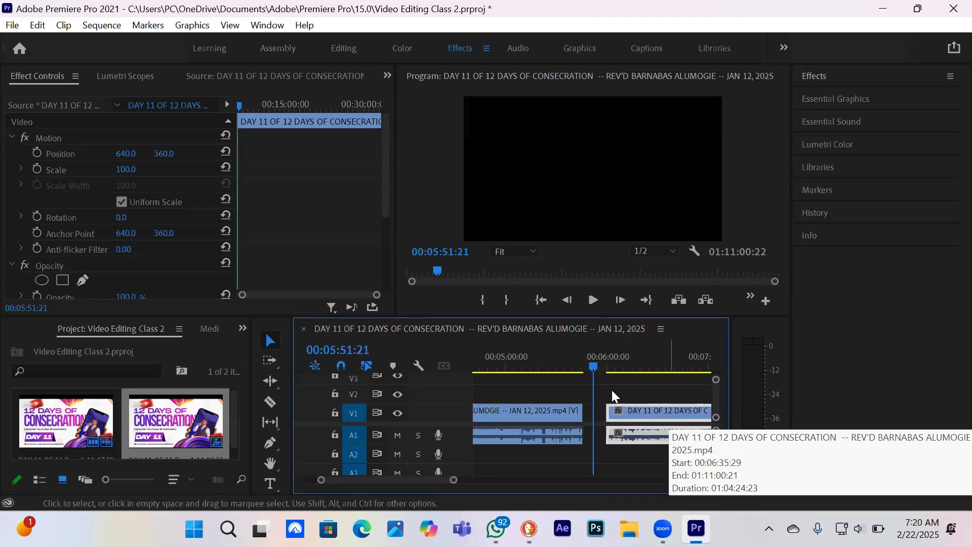
Trim the second clip piece's start to the playhead at 00:06:40:25 and play from there, stopping at 00:06:45:19
click(609, 365)
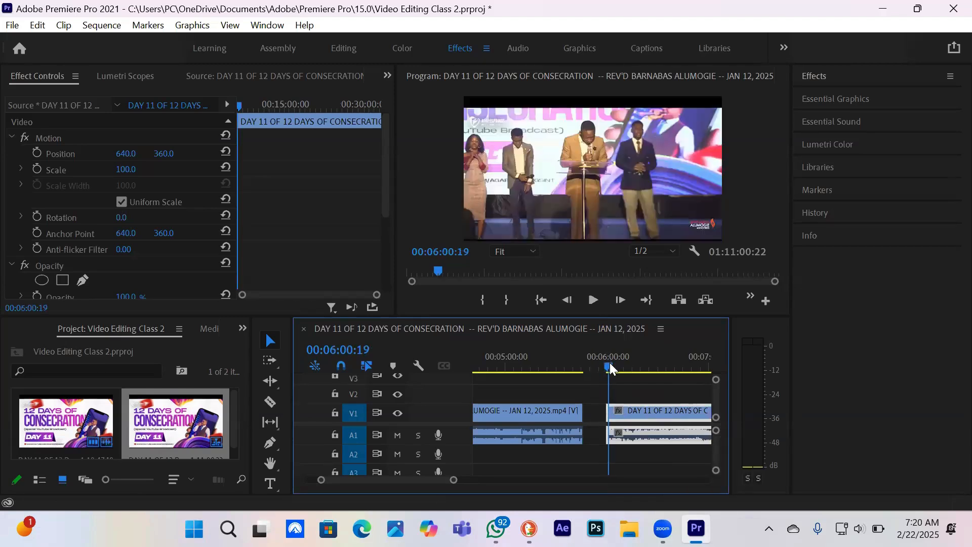
drag(609, 362, 666, 361)
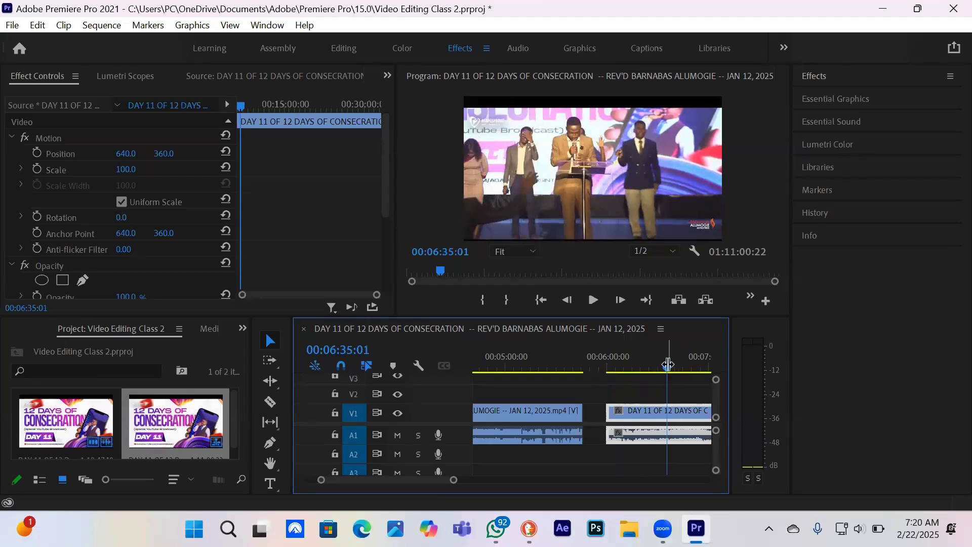
drag(681, 357, 676, 362)
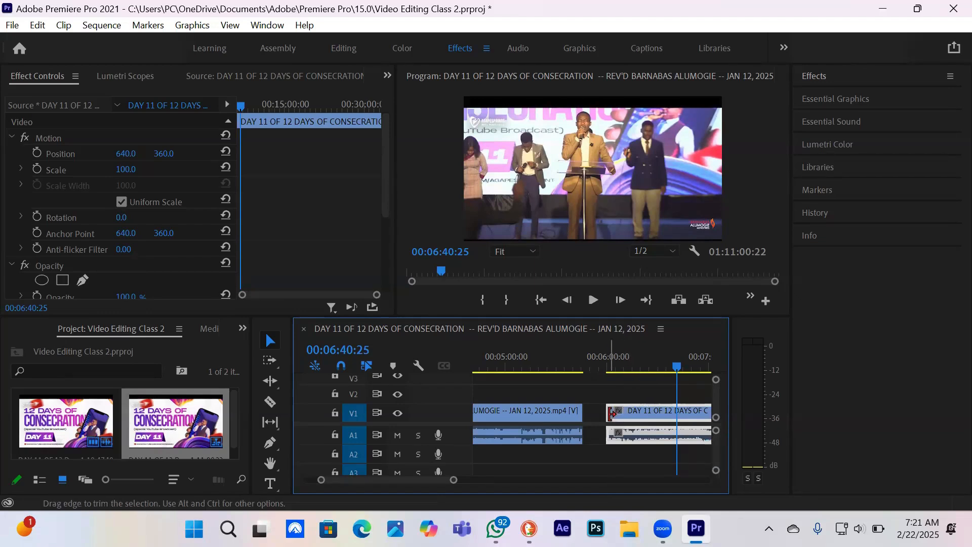
drag(611, 413, 677, 421)
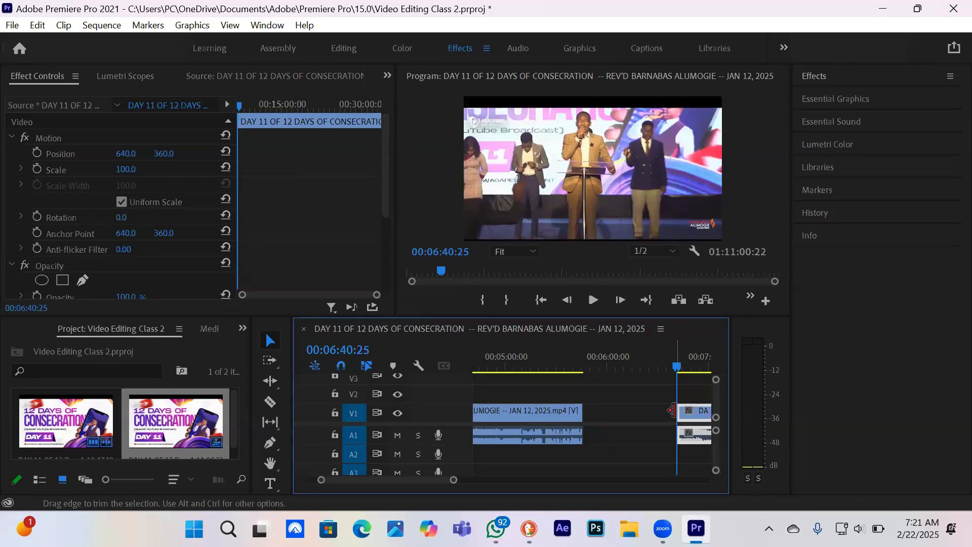
key(space)
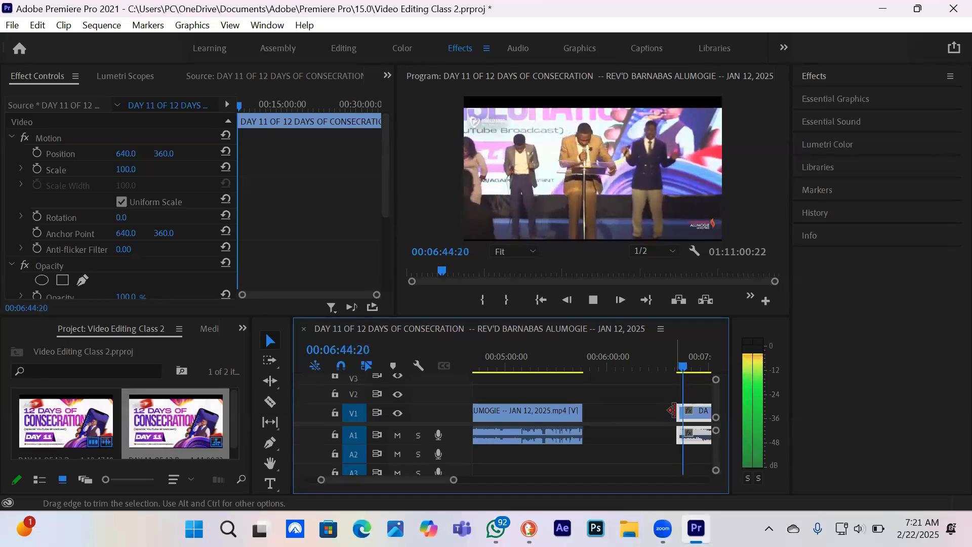
key(space)
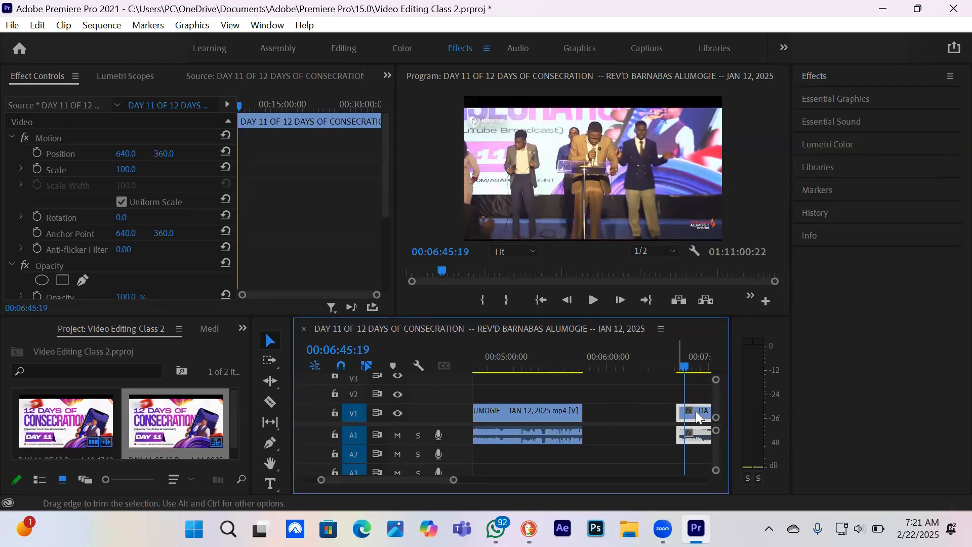
Try joining the trimmed piece to the end of the first piece, and move it to start at the playhead at 00:06:45:19
drag(697, 416, 607, 421)
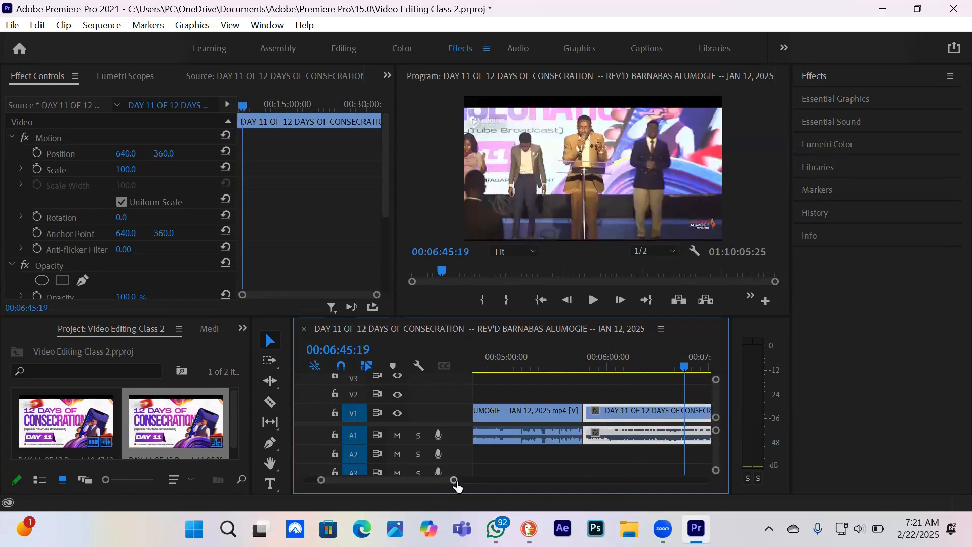
drag(453, 480, 628, 462)
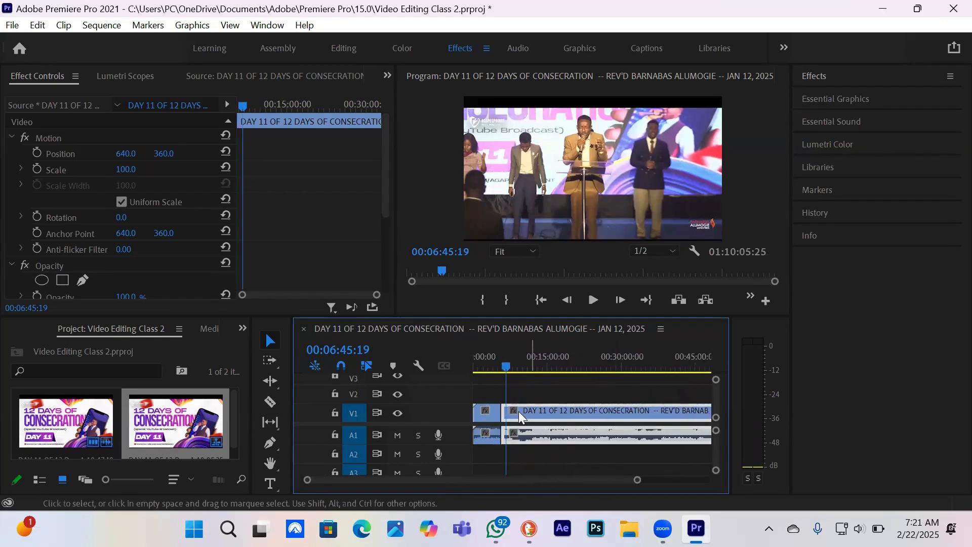
drag(519, 411, 525, 411)
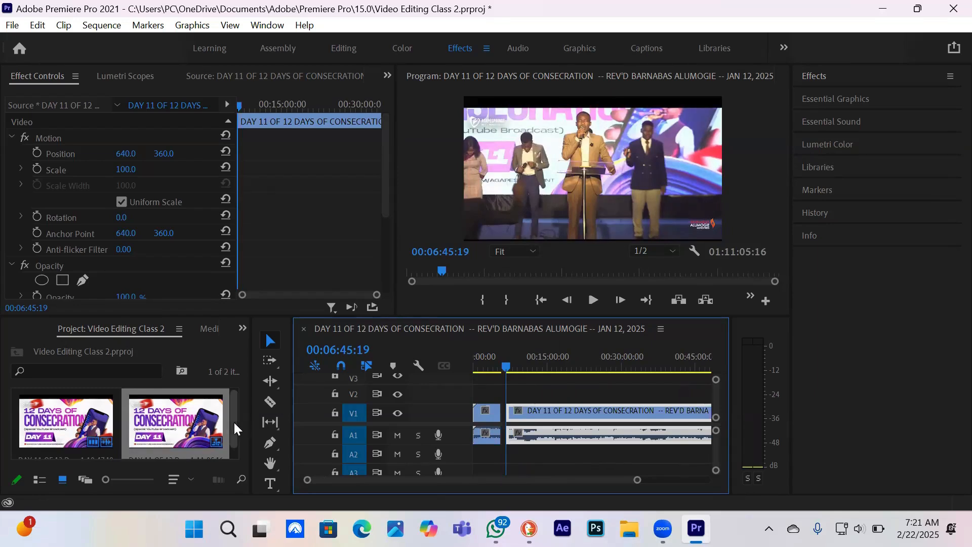
Import the "Connect with us" image from the Pictures folder into the project
drag(233, 421, 233, 449)
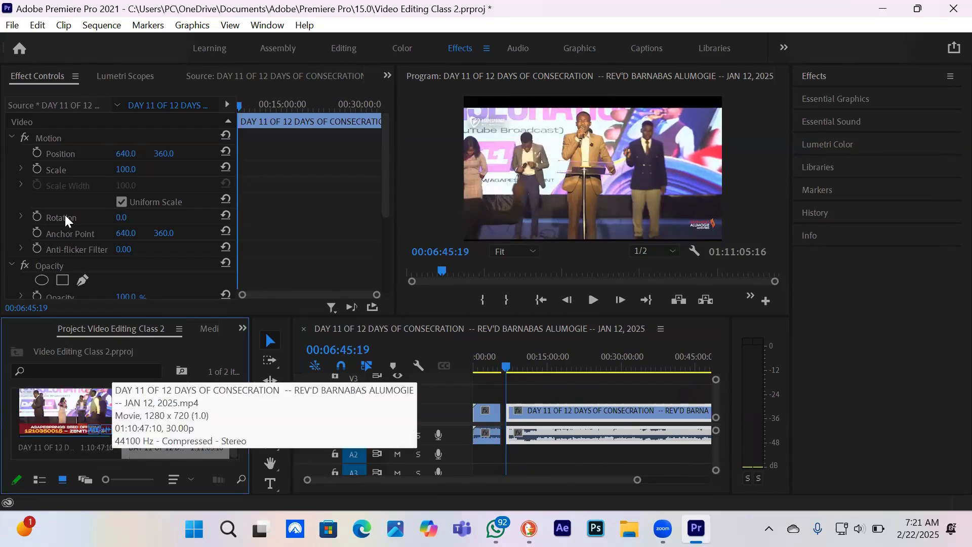
click(11, 26)
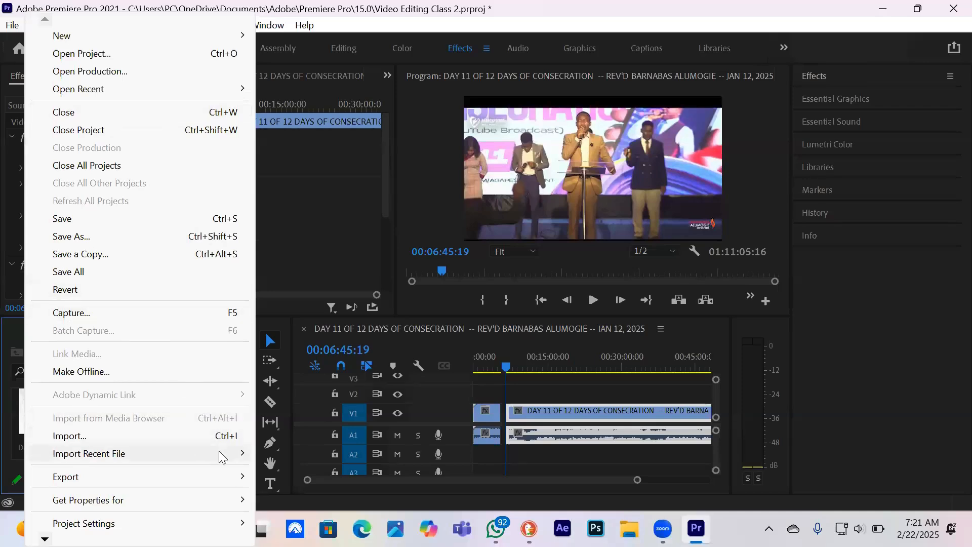
click(199, 439)
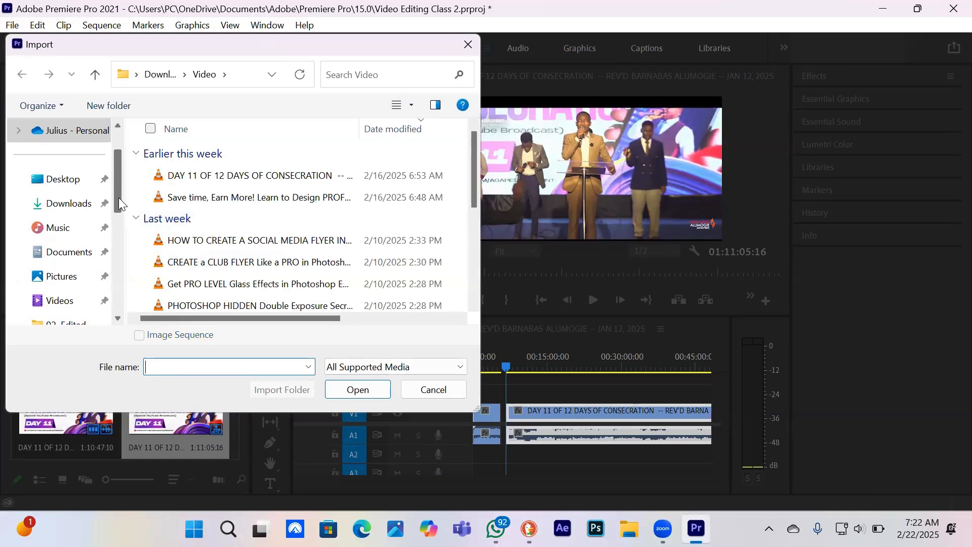
drag(118, 198, 117, 235)
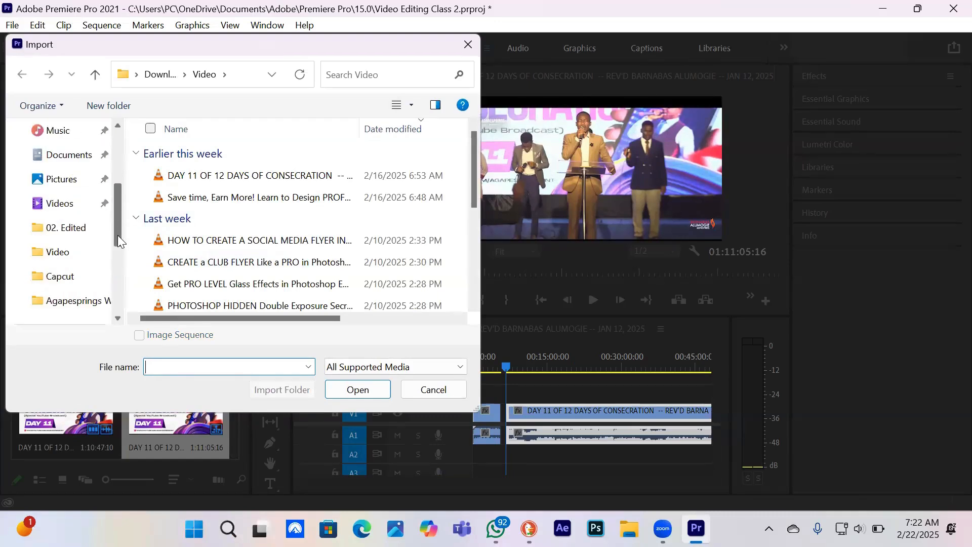
click(57, 178)
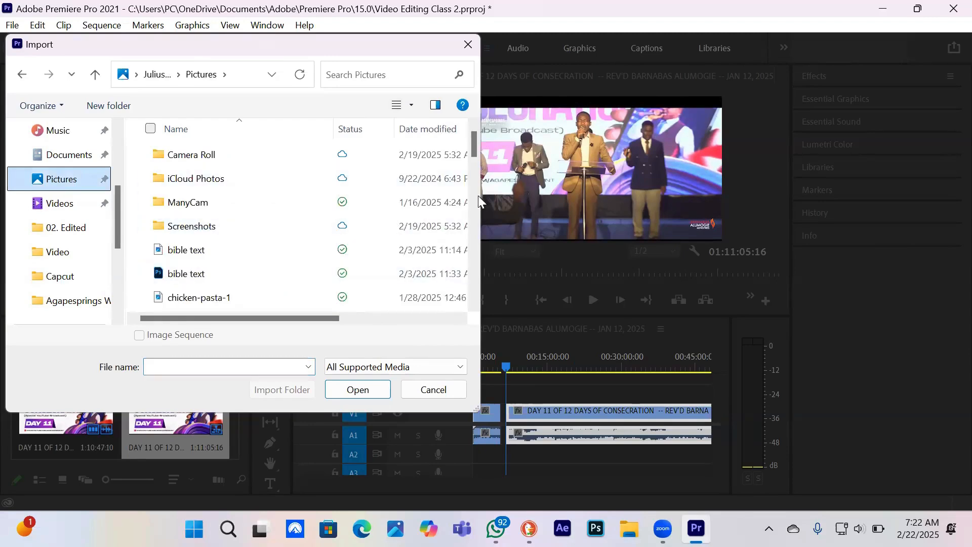
drag(472, 141, 458, 200)
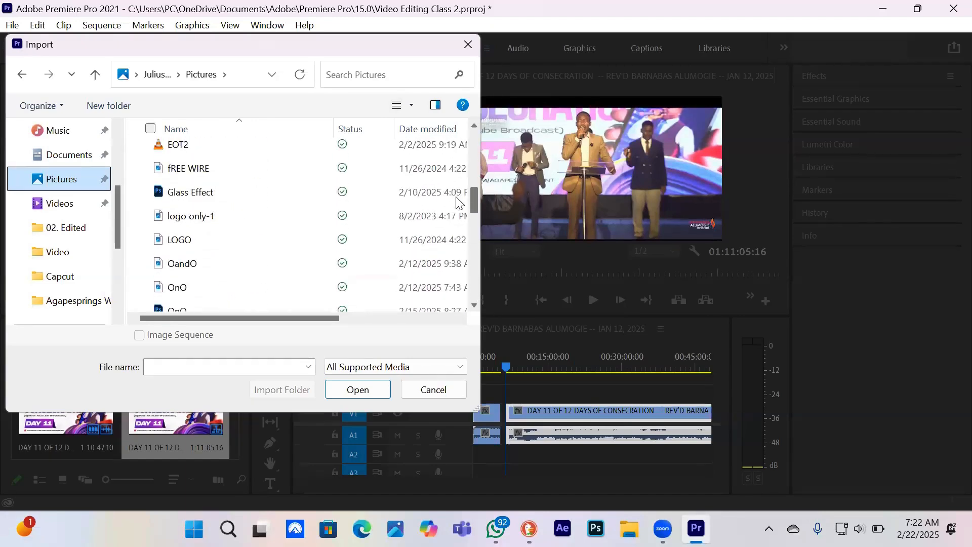
drag(458, 200, 463, 170)
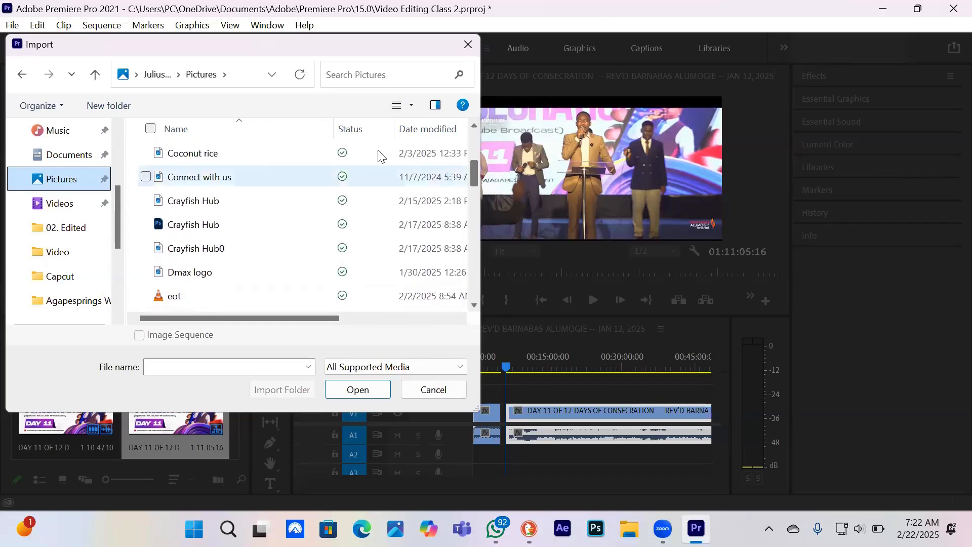
click(221, 187)
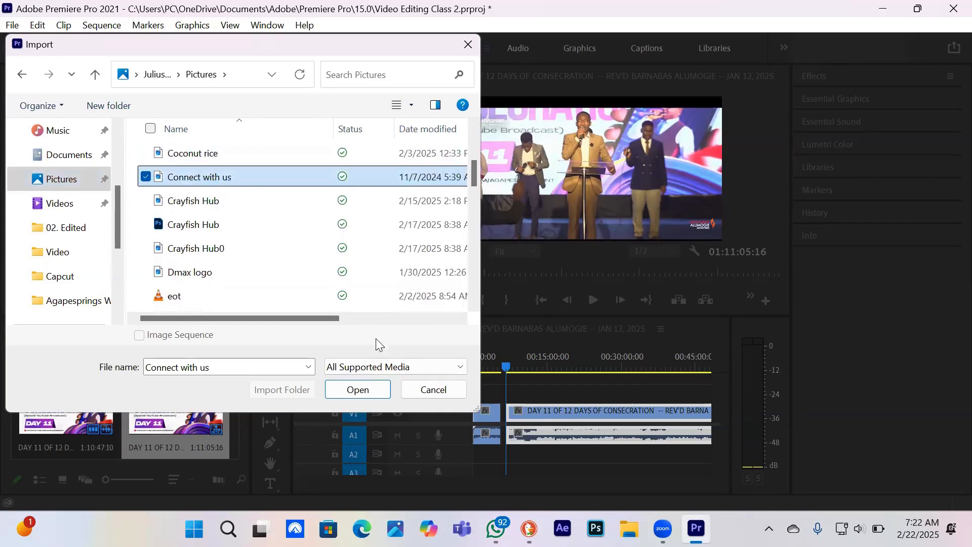
click(357, 390)
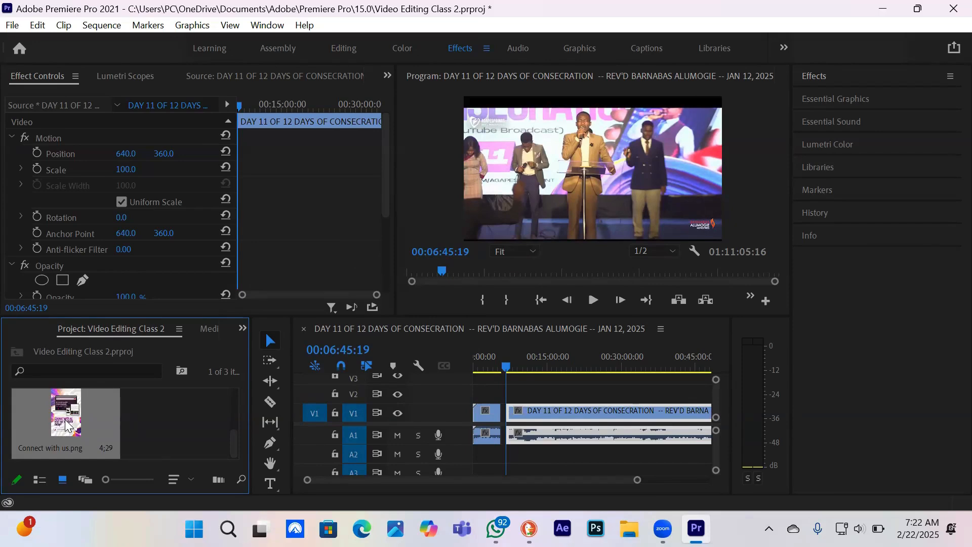
Preview Connect with us.png in the Source monitor and place it on V2 at 00:06:45:19, above the second clip piece
double_click(65, 424)
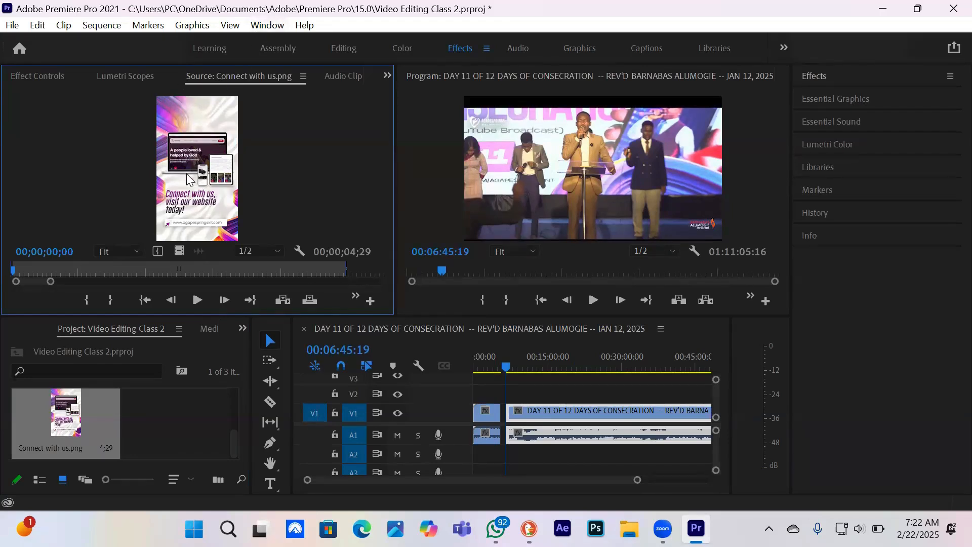
click(62, 433)
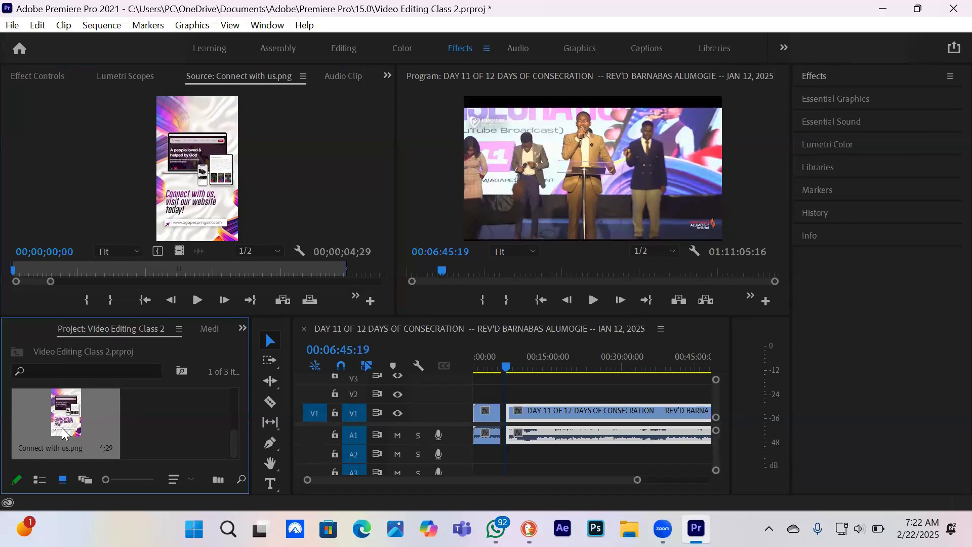
drag(63, 433, 507, 390)
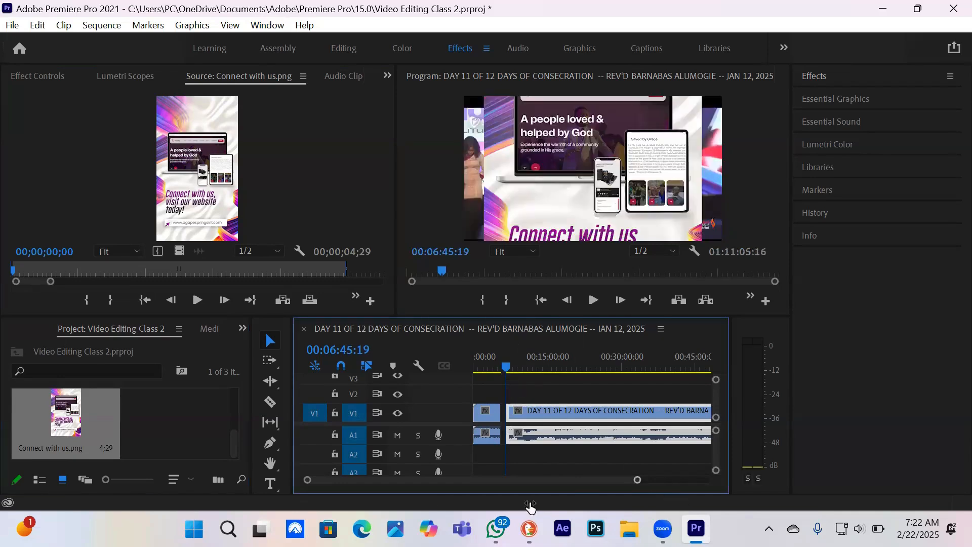
drag(530, 507, 523, 508)
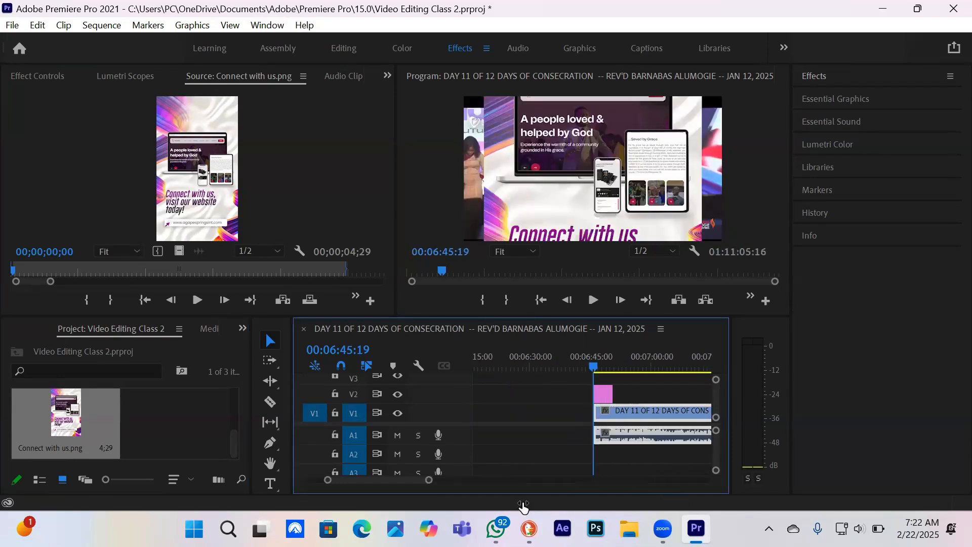
Extend the end of the Connect with us.png clip on V2 so that it lasts about 23 seconds
click(604, 397)
mouse_move(604, 396)
mouse_down()
mouse_move(624, 395)
mouse_move(595, 393)
mouse_up()
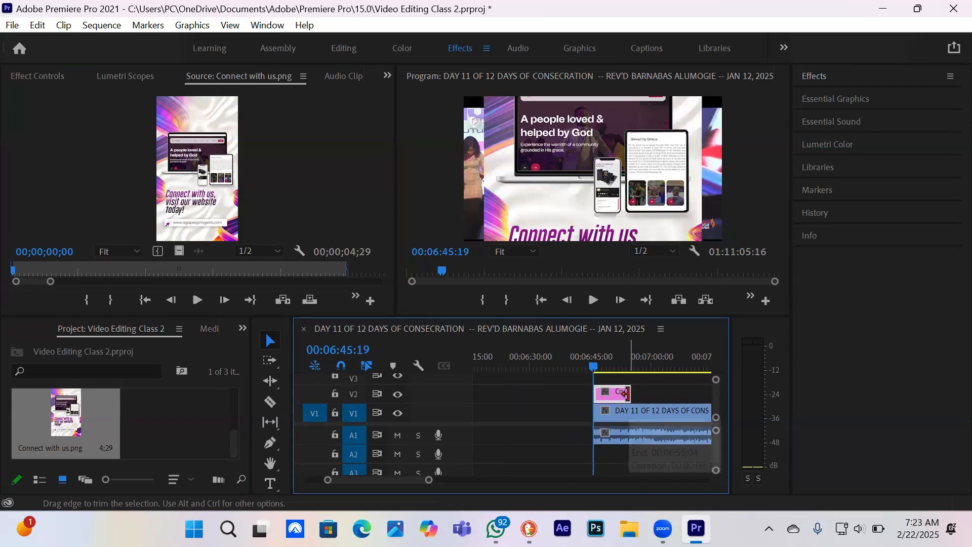
drag(628, 394, 687, 391)
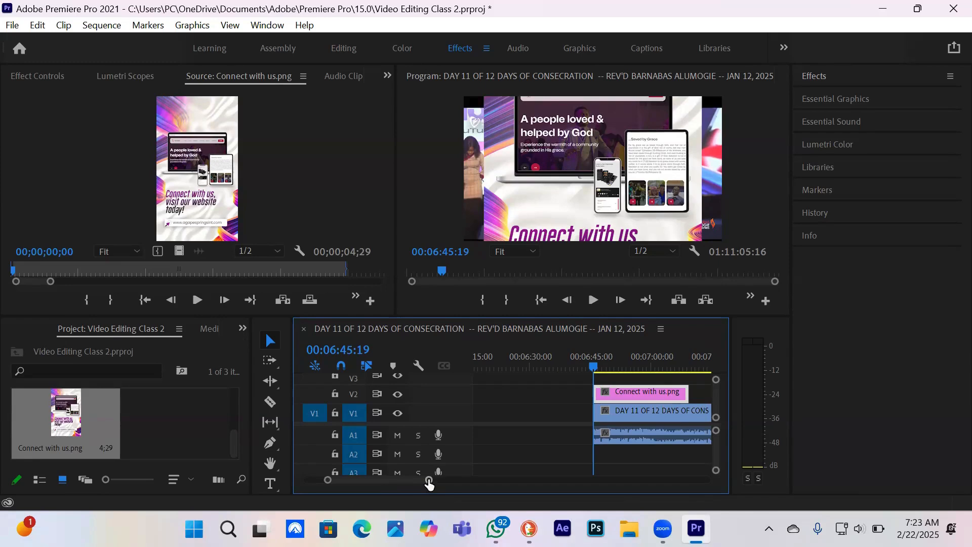
drag(428, 481, 518, 475)
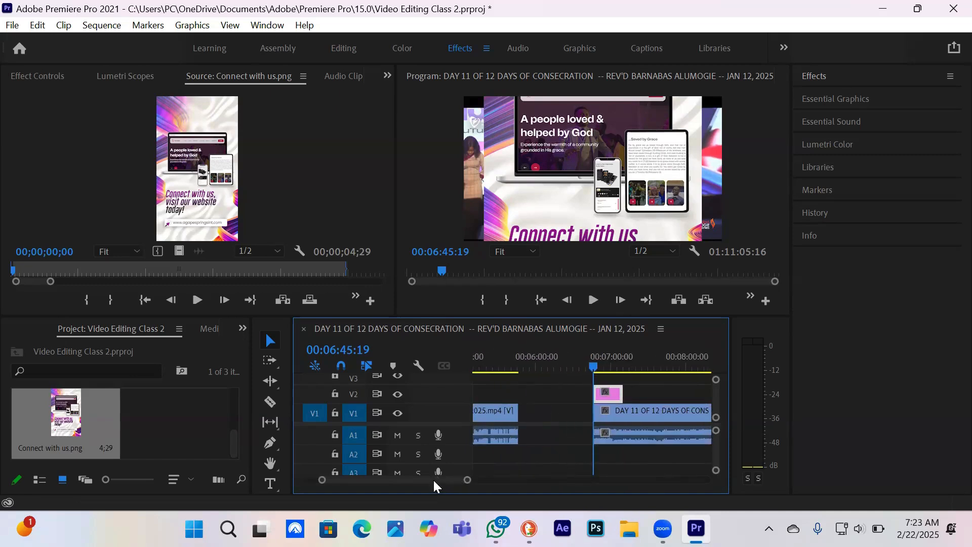
Move the playhead to 00:06:56:23 over the Connect with us.png clip and hide the V2 track
drag(433, 479, 436, 476)
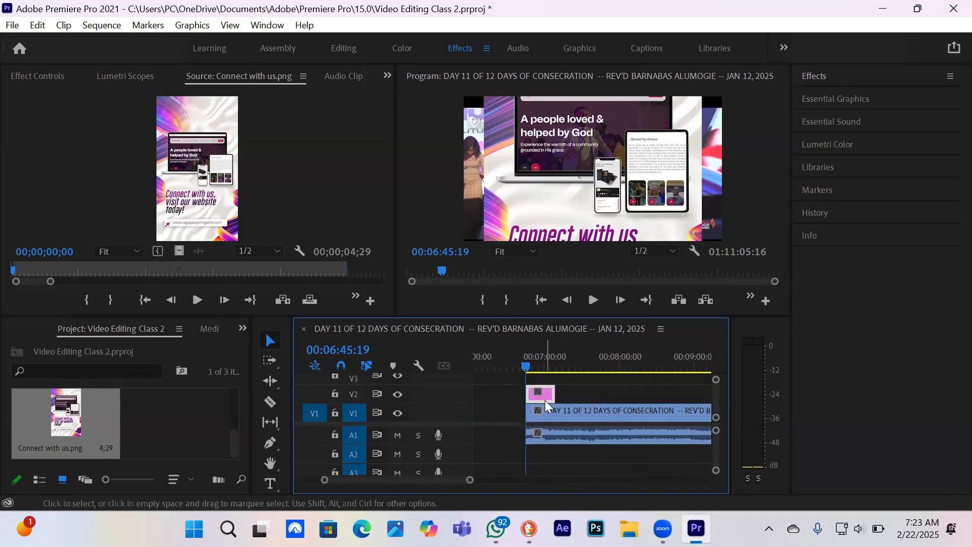
click(554, 409)
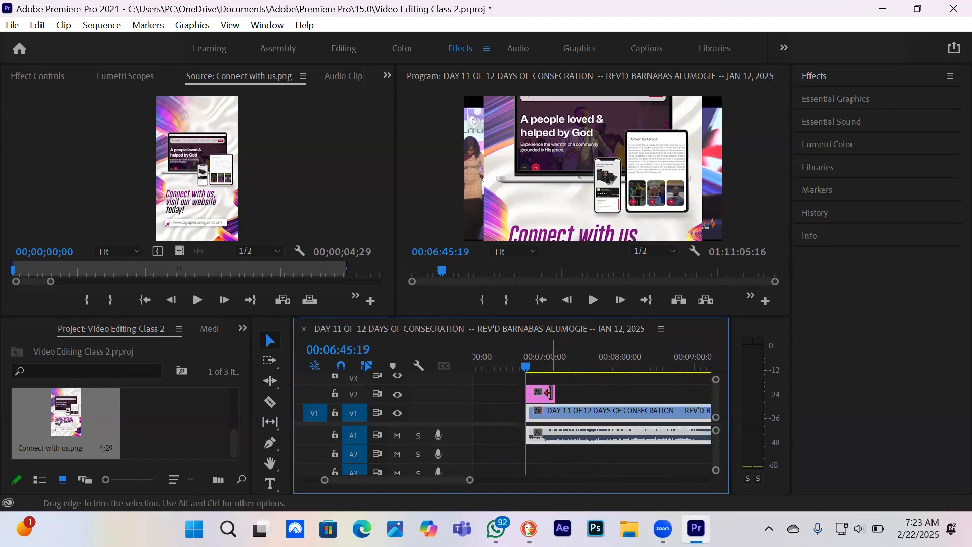
click(542, 393)
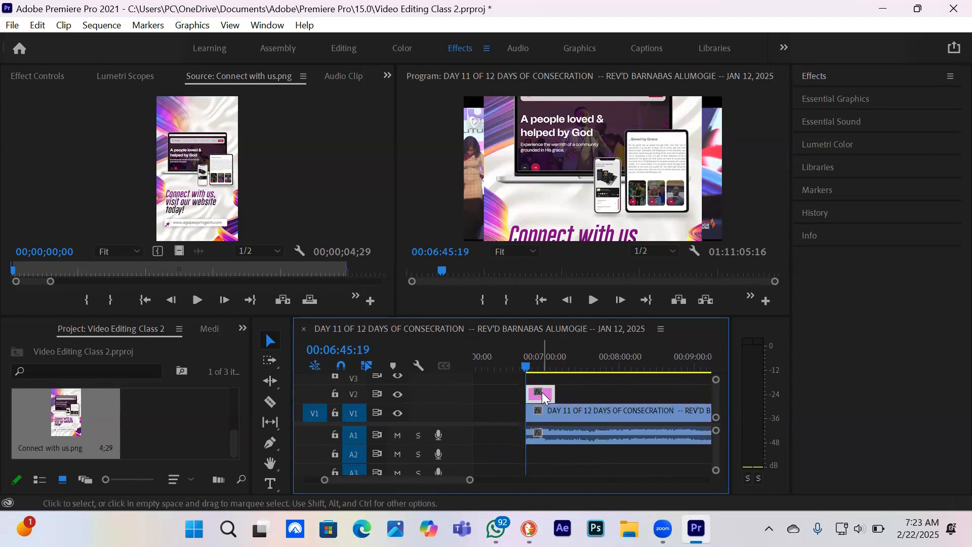
click(542, 366)
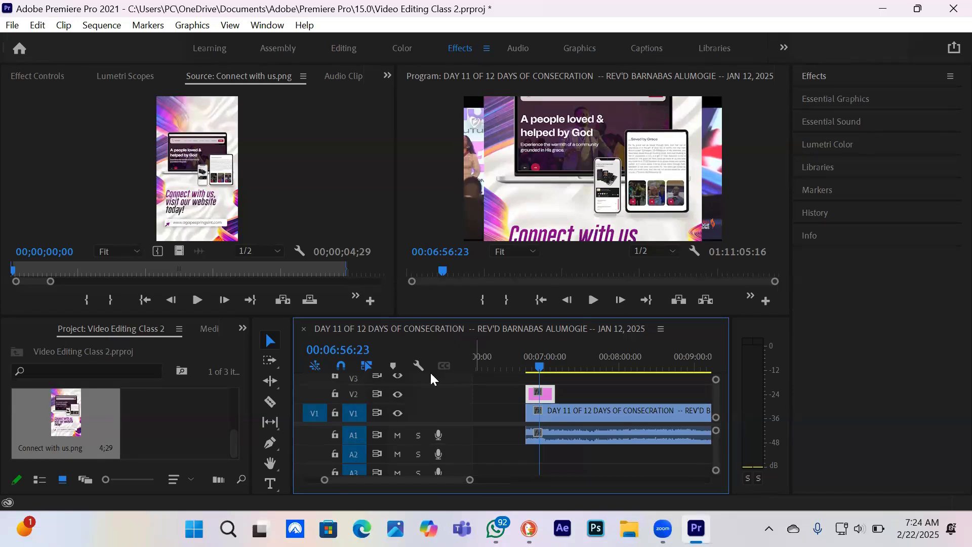
click(397, 394)
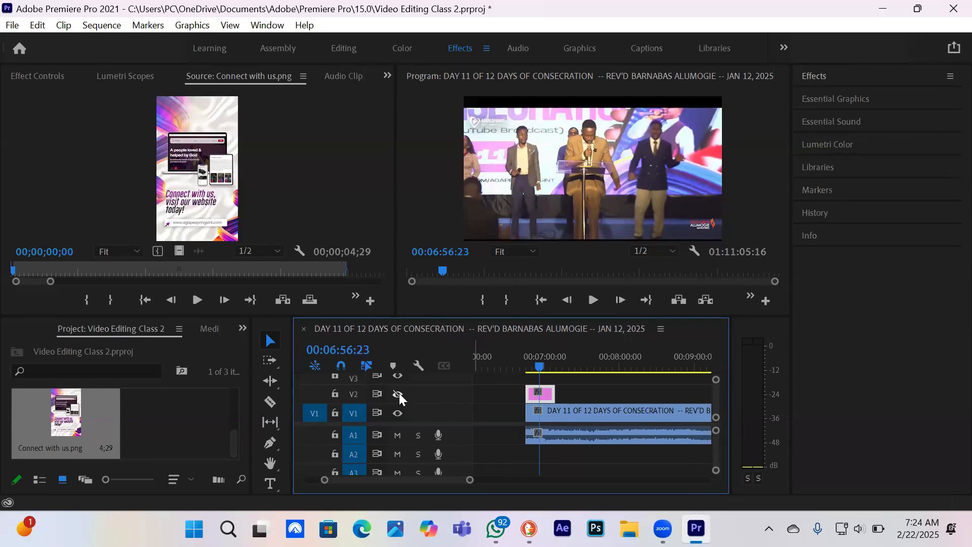
Lock the V2 track, try selecting clips on V1 and V2, and unlock V2 and show it again
click(335, 394)
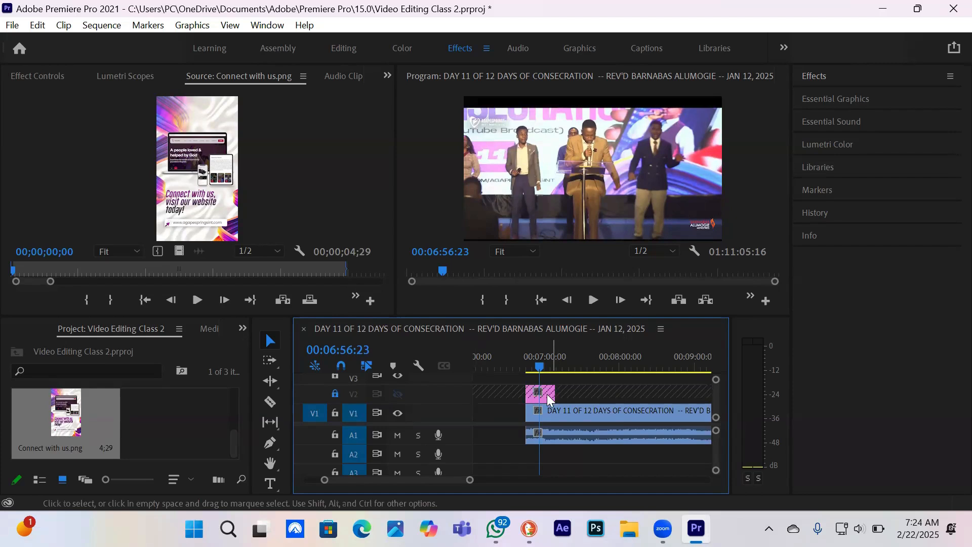
click(640, 408)
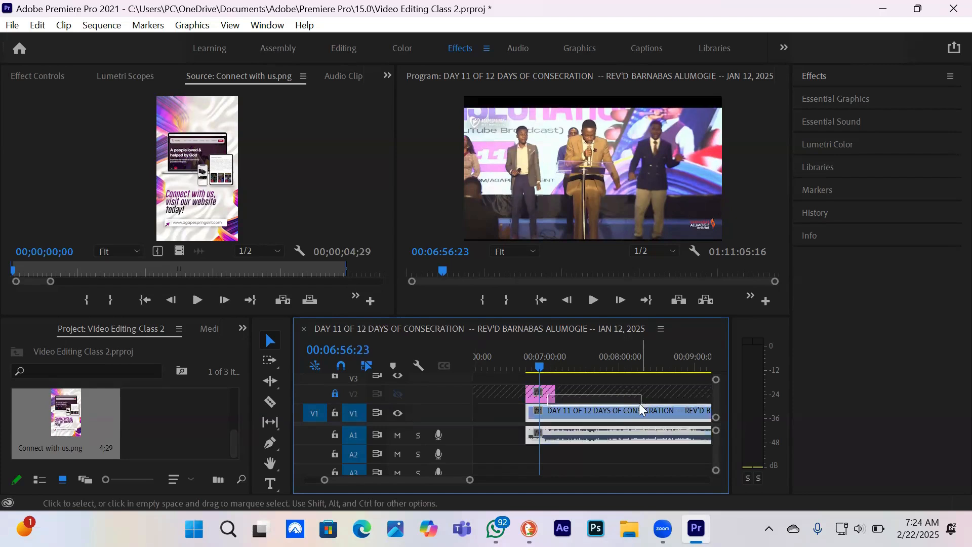
click(581, 397)
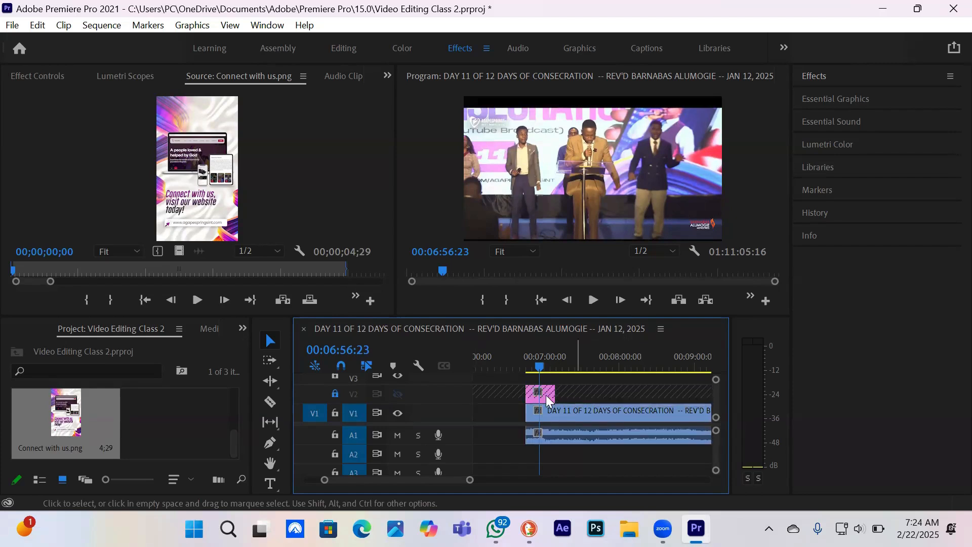
click(335, 394)
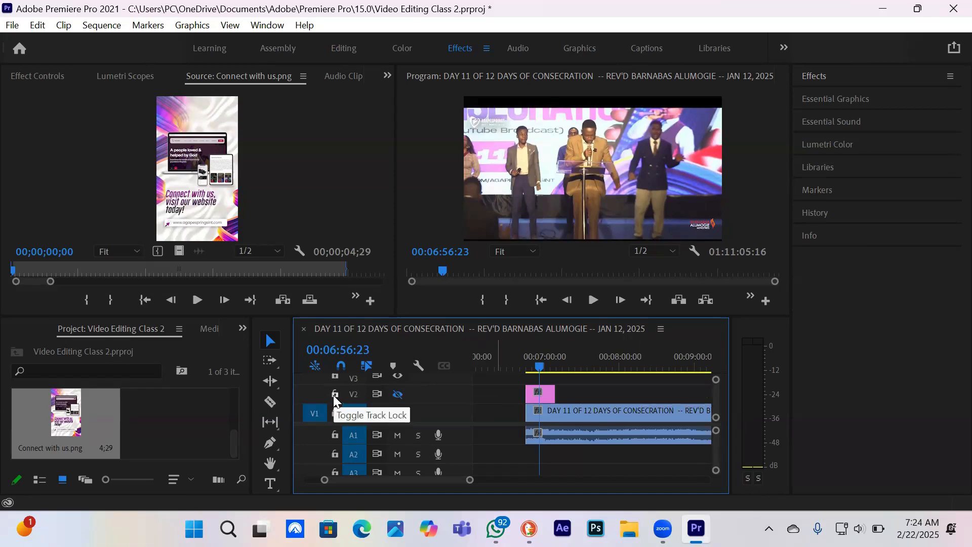
click(397, 394)
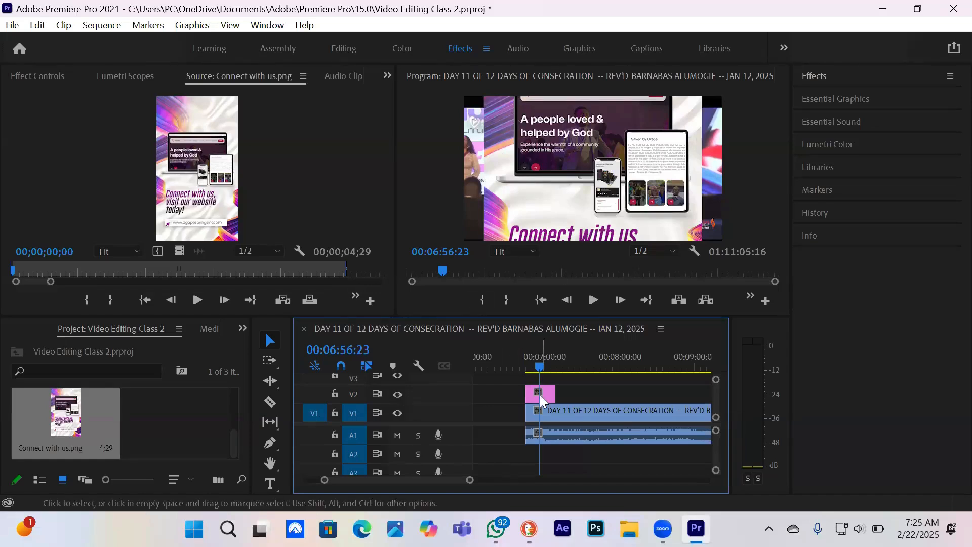
Move the Connect with us.png clip along V2 to start at 00:07:19:15 and play the sequence up to 00:07:23:20
drag(540, 395, 581, 394)
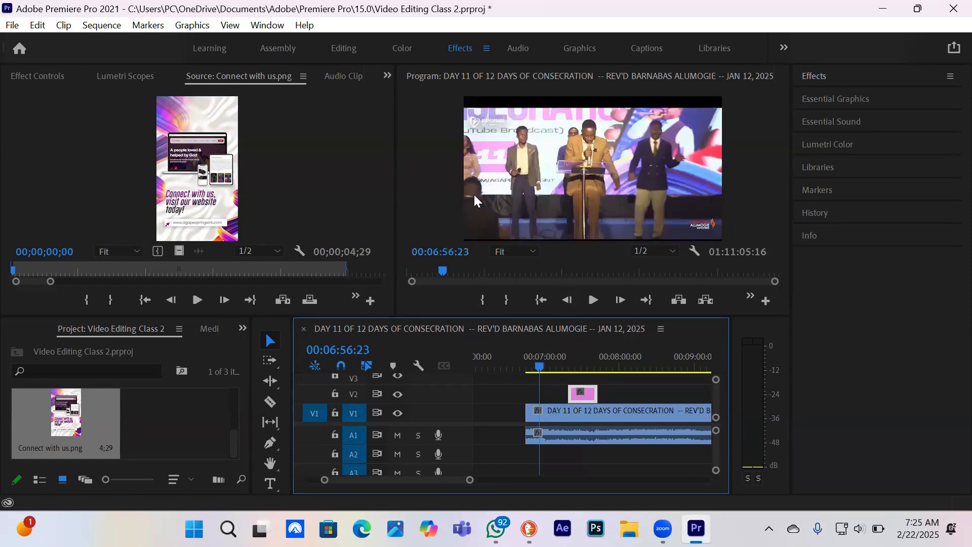
click(567, 368)
key(space)
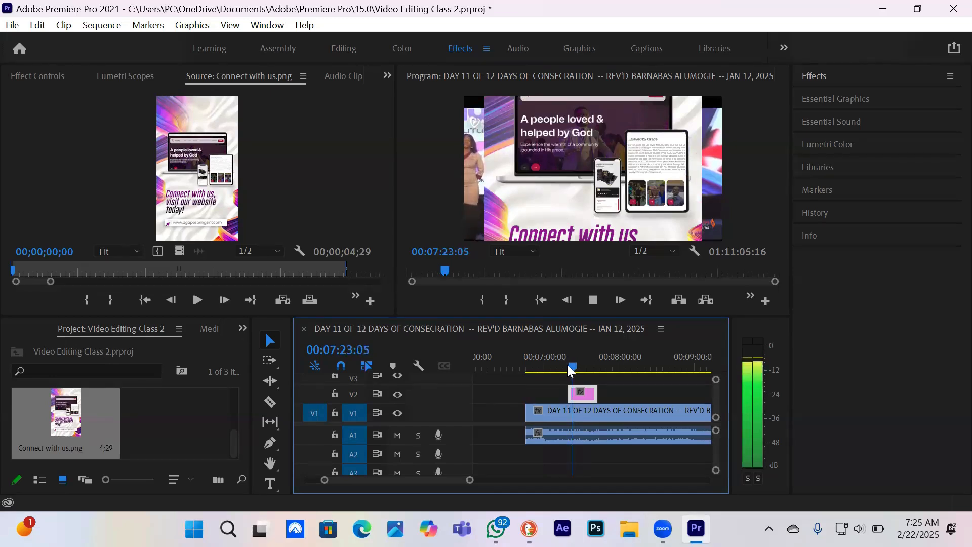
key(space)
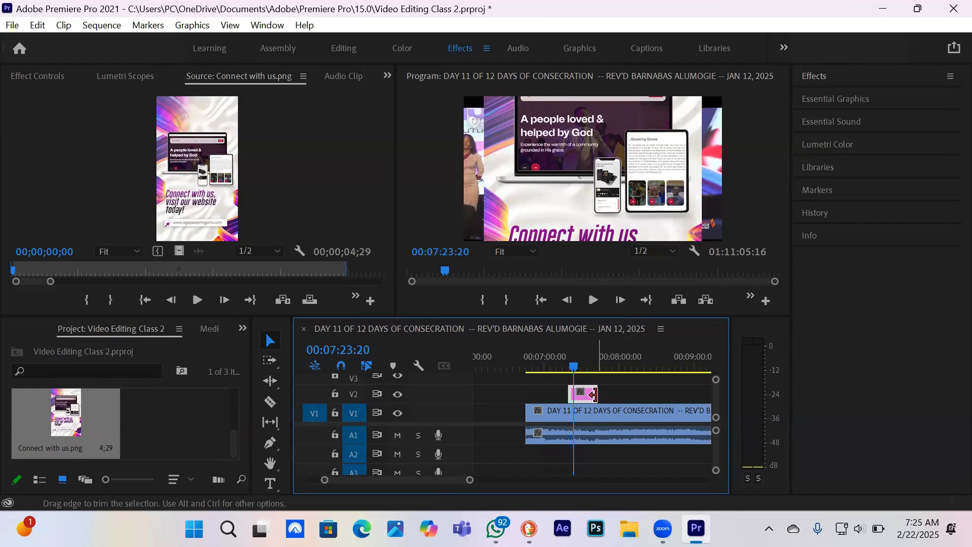
Trim the end of the Connect with us.png clip back to the playhead at 00:07:23:20
drag(569, 394, 570, 394)
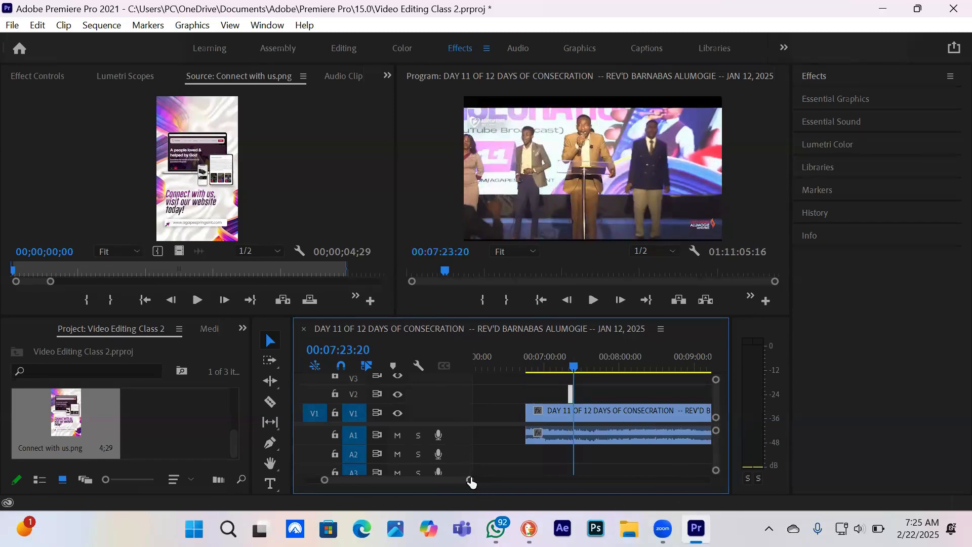
drag(470, 483, 428, 479)
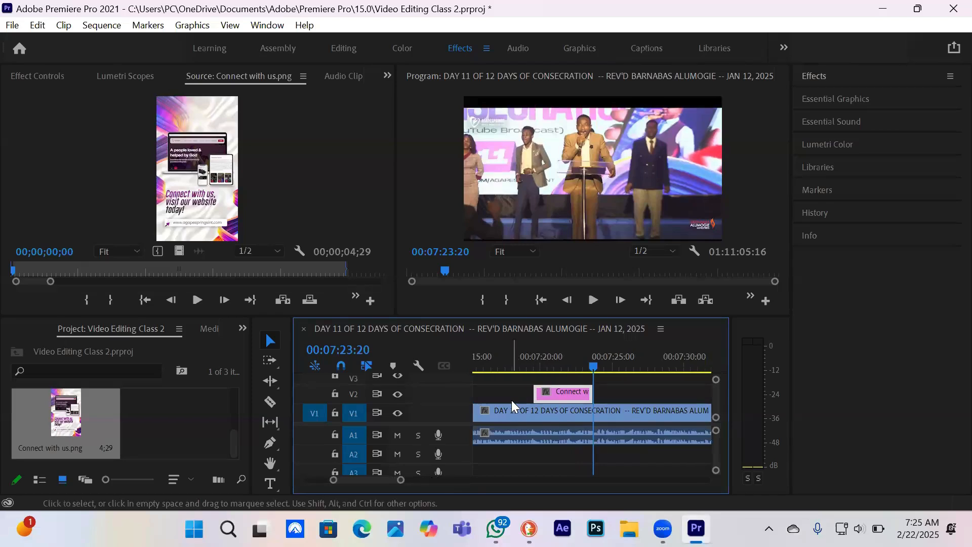
click(511, 399)
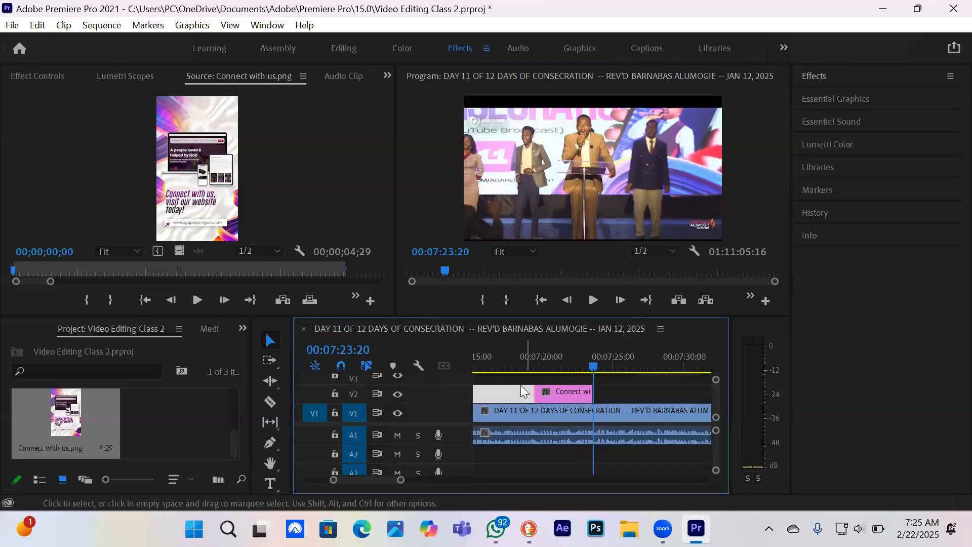
Play the sequence from 00:07:18:13 past the end of the Connect with us.png clip to review the overlay's timing
click(518, 359)
click(576, 396)
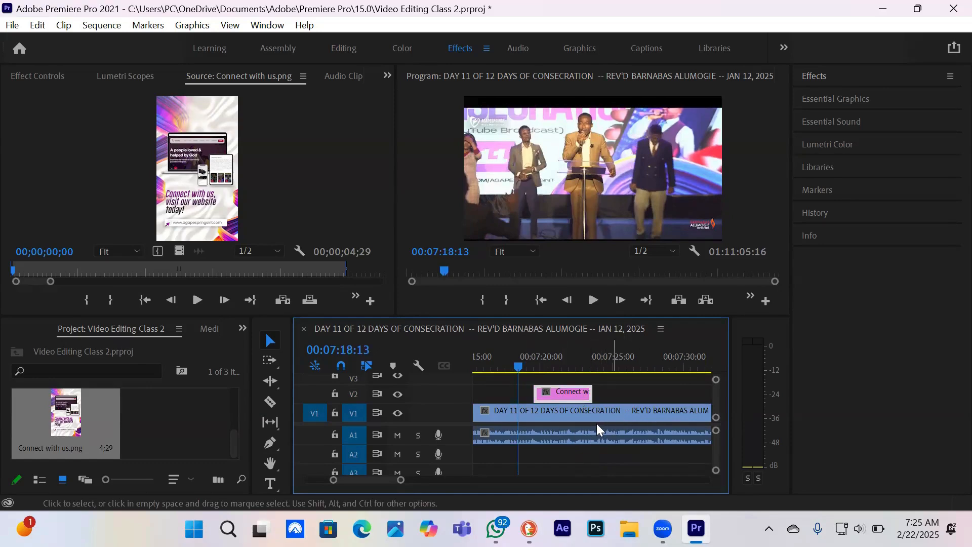
key(space)
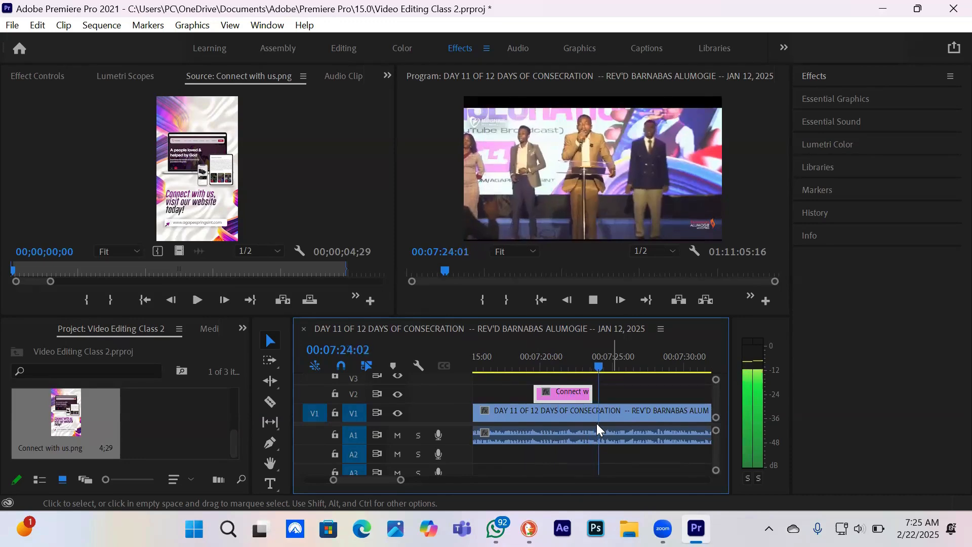
key(space)
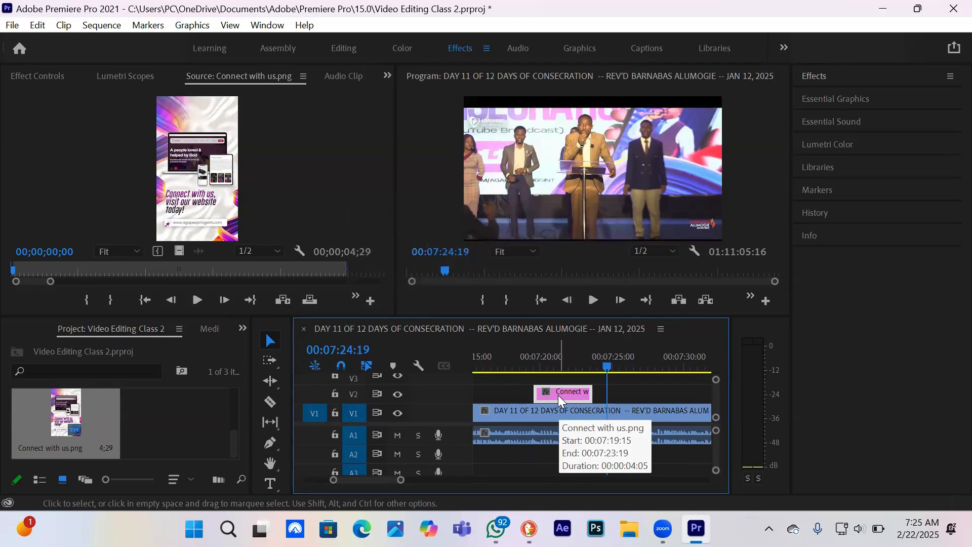
Place the playhead at 00:07:20:19 and display the effect controls of the V1 video and the Connect with us.png clip
click(530, 361)
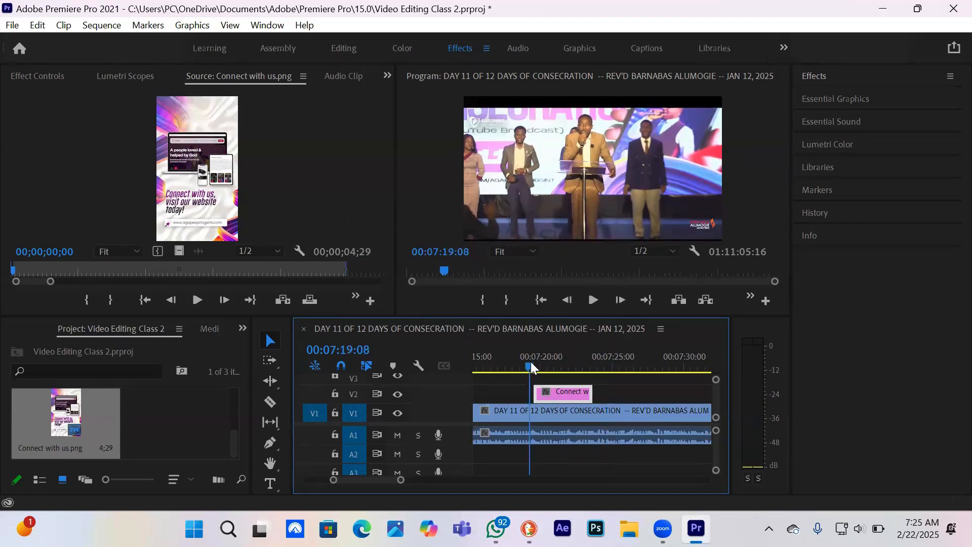
click(530, 362)
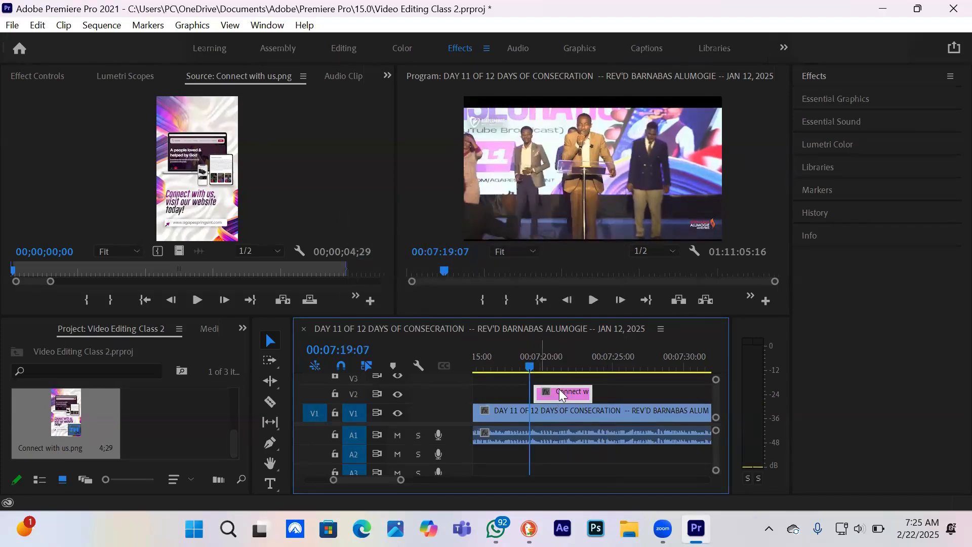
click(551, 363)
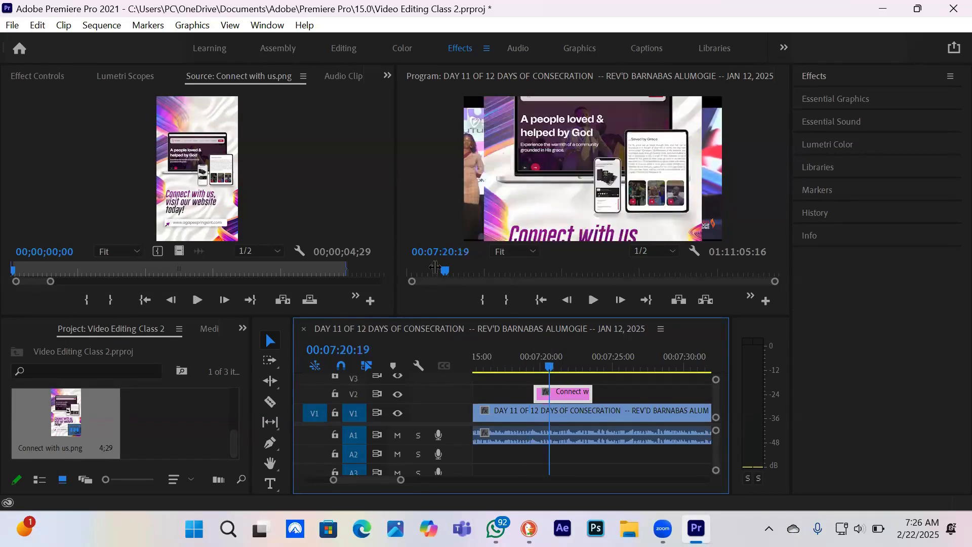
click(34, 71)
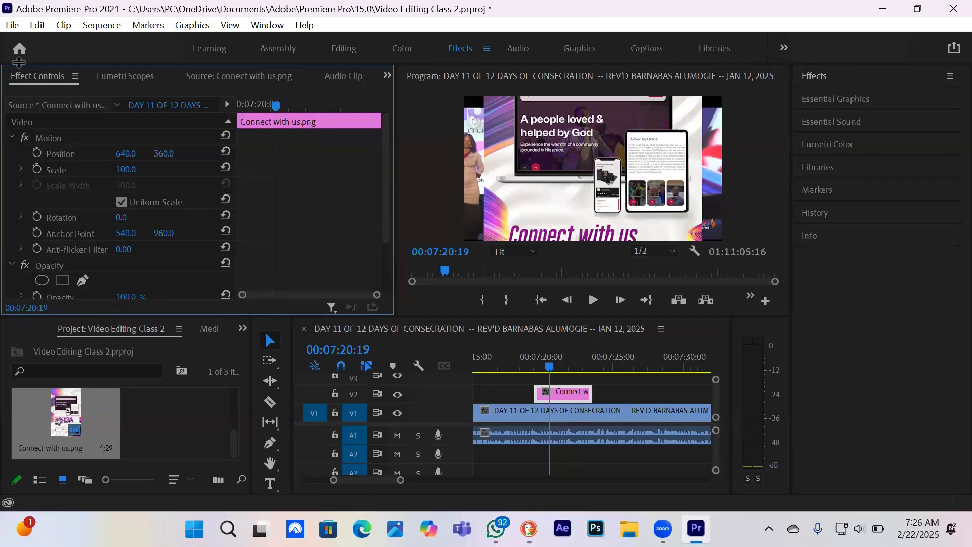
click(584, 412)
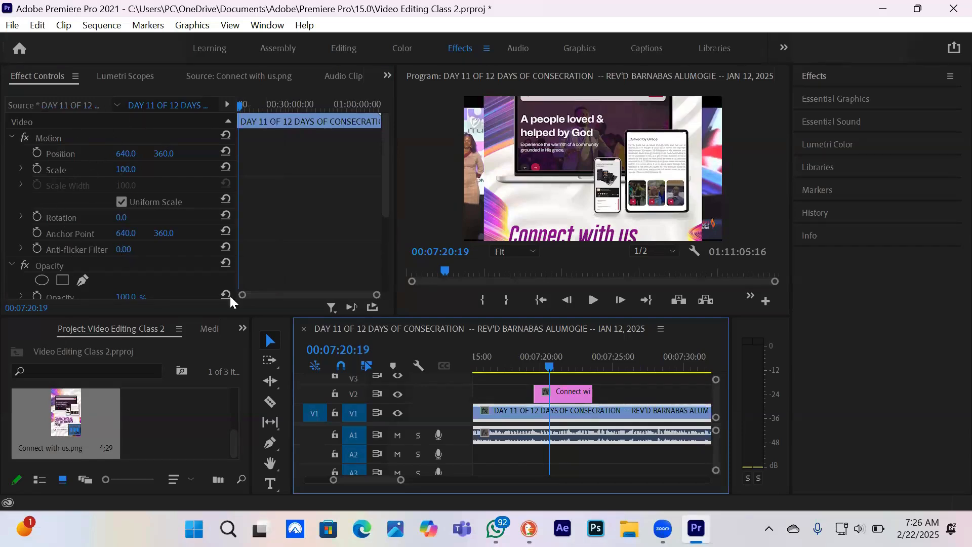
click(575, 398)
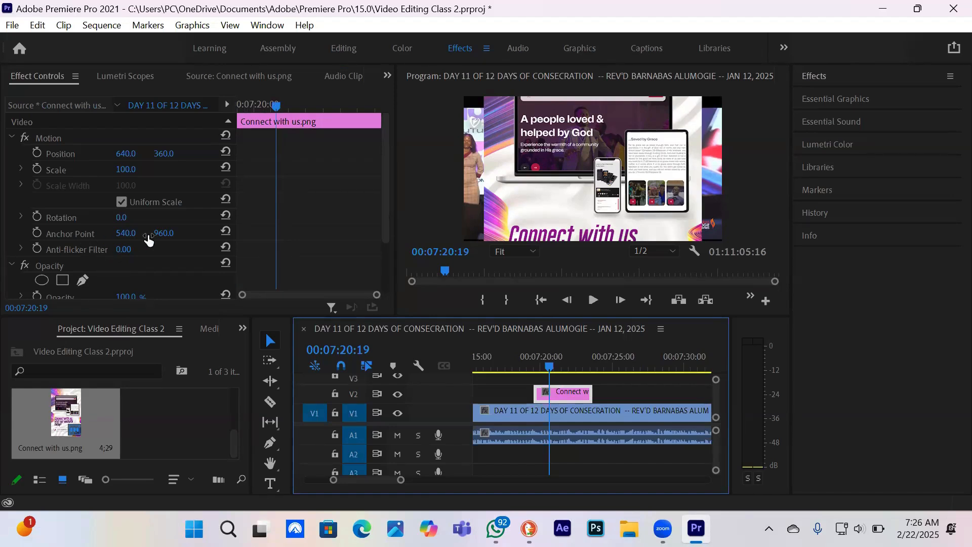
Scale the Connect with us.png image to 57, set its vertical position to 326, and compare the frame with V2 briefly hidden
click(572, 198)
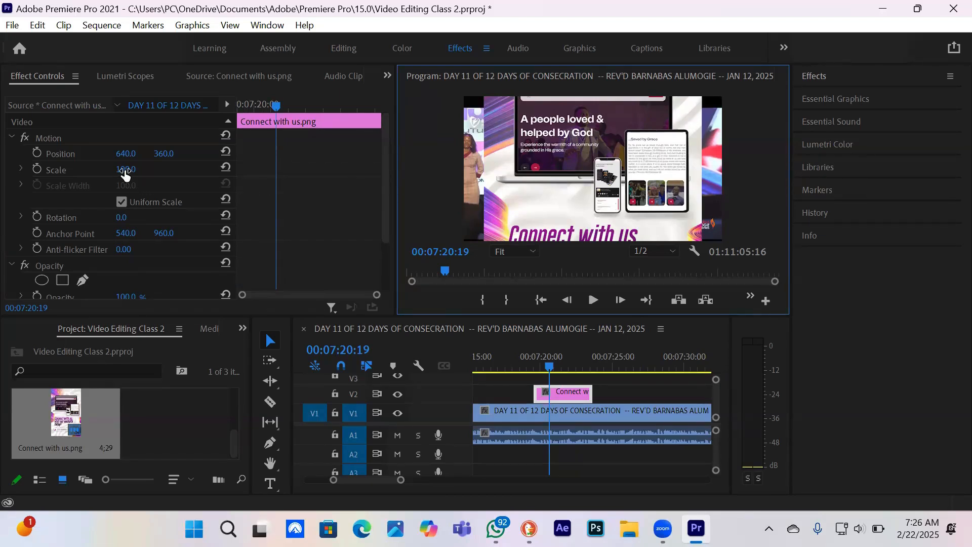
drag(125, 171, 103, 171)
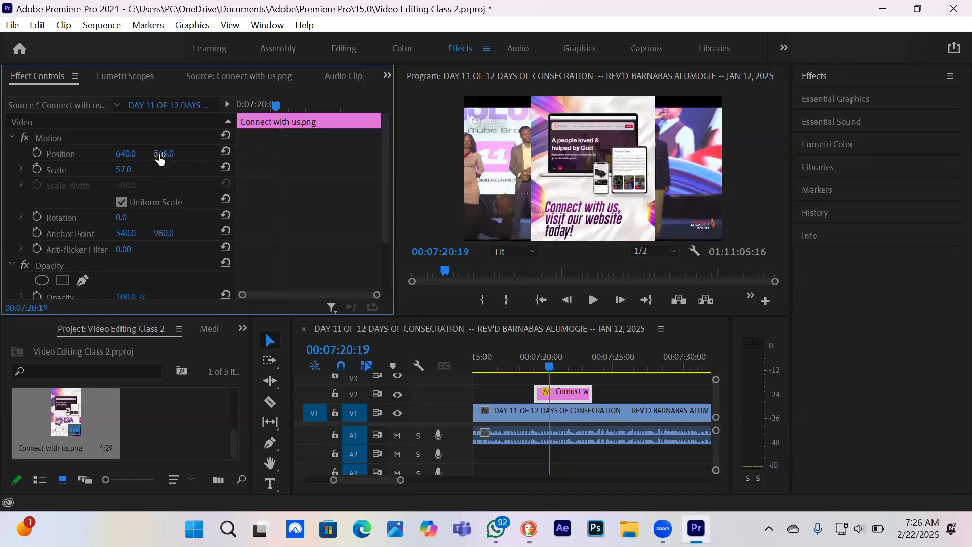
drag(164, 153, 158, 154)
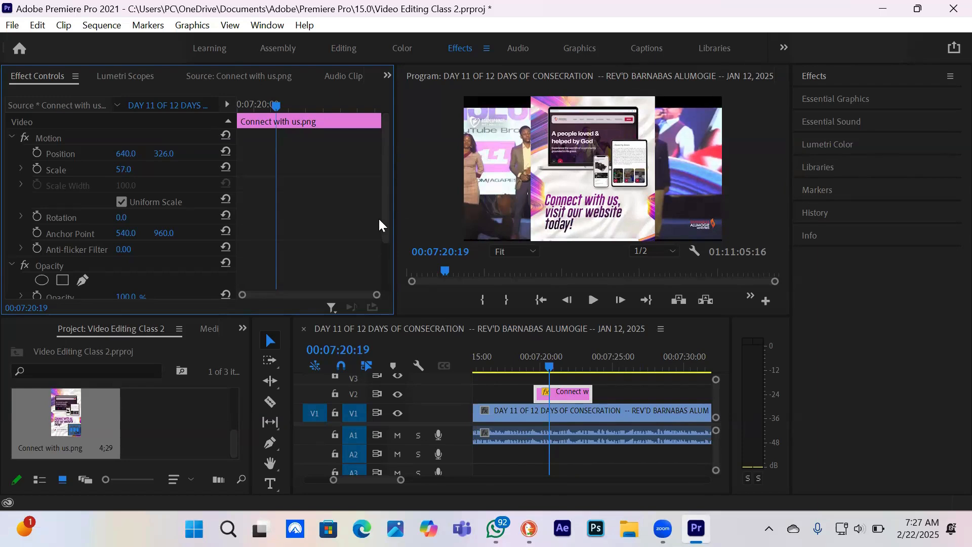
click(398, 393)
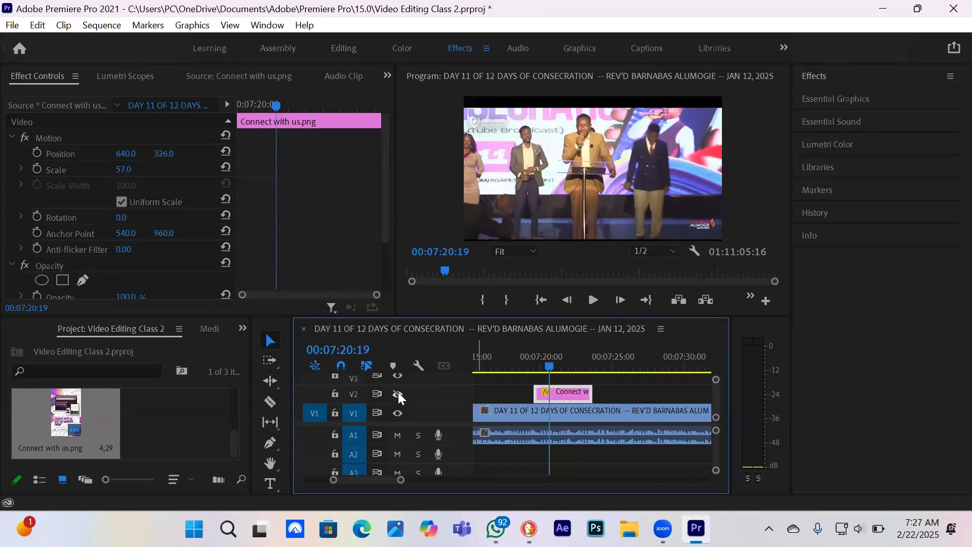
click(398, 394)
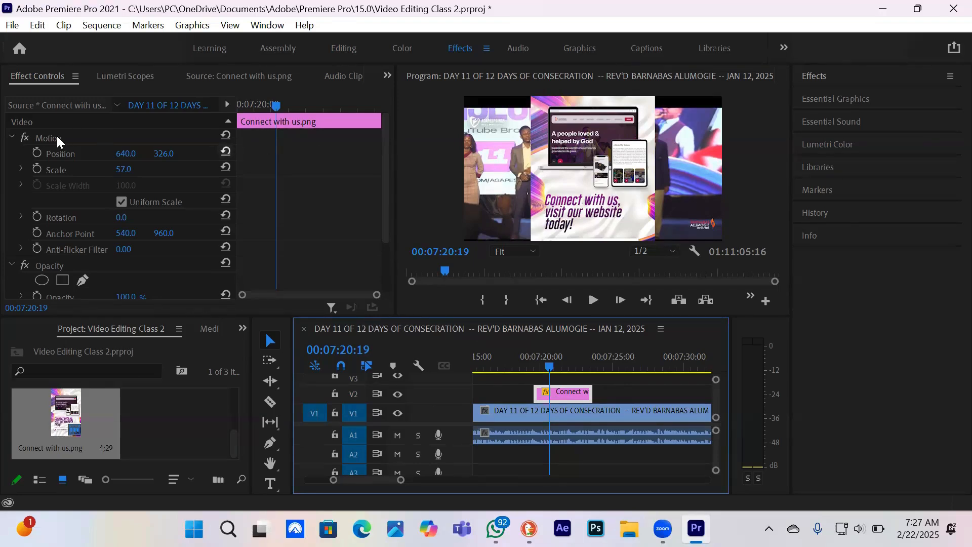
Keyframe the image's Position at 640, 326 at 00:07:19:26 and at 1660, 326 at 00:07:19:18, and return the playhead to the clip's start
click(251, 106)
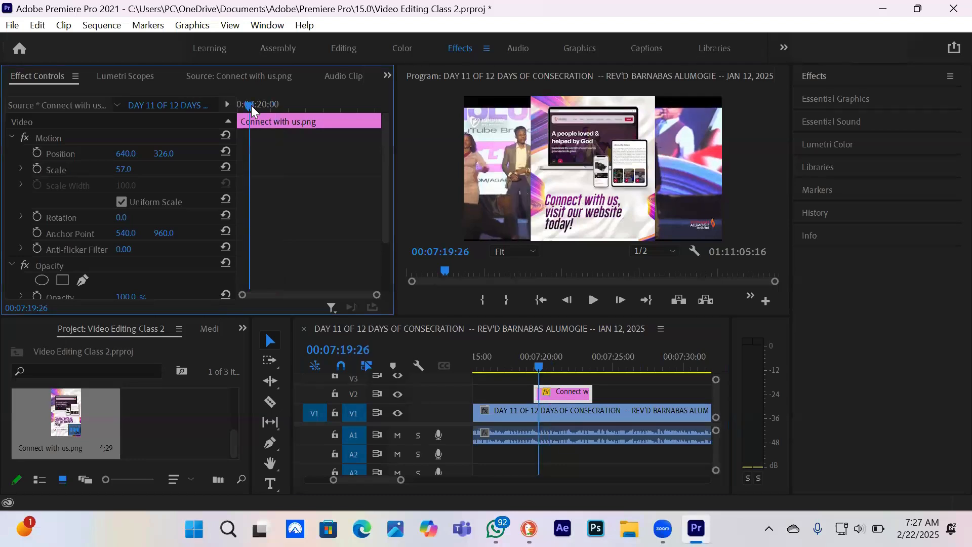
click(38, 153)
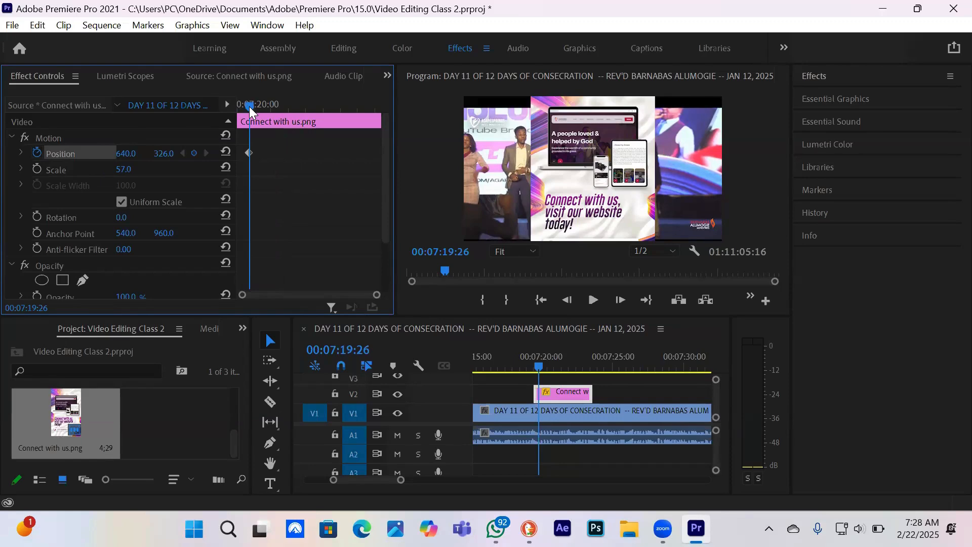
drag(249, 107, 241, 106)
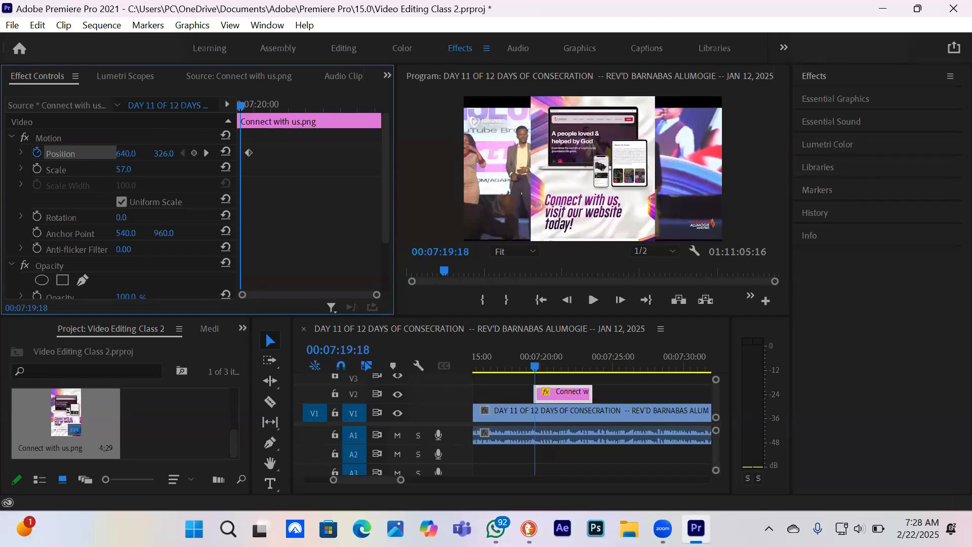
drag(126, 153, 642, 153)
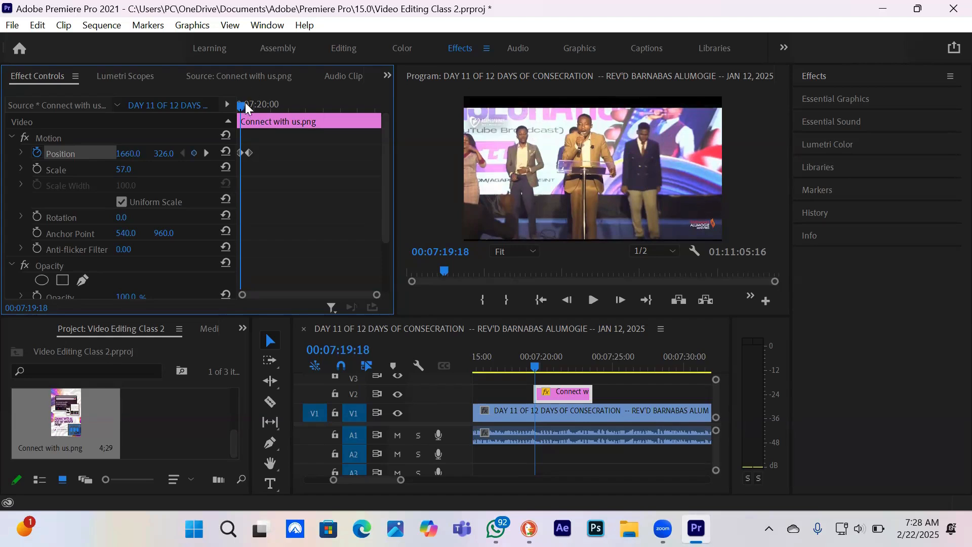
drag(241, 106, 229, 106)
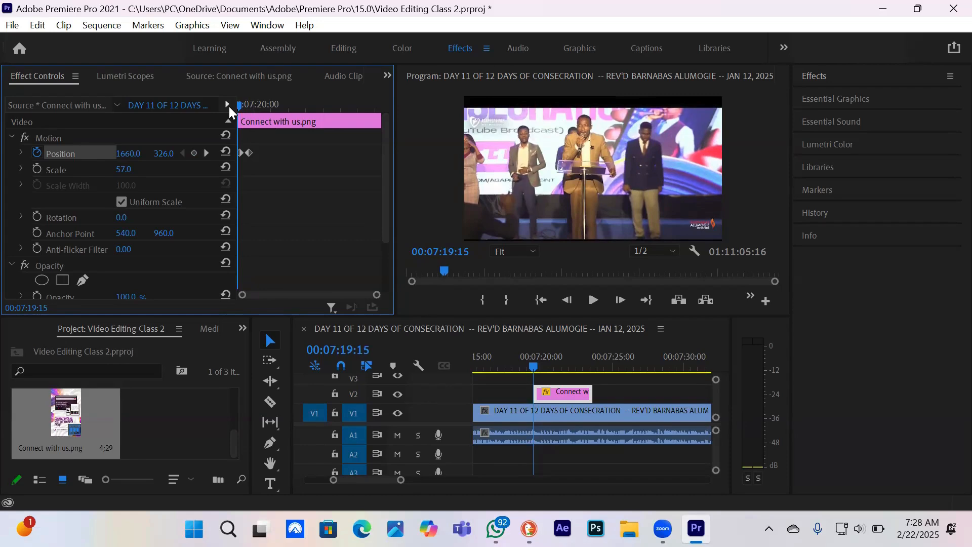
Play the sequence from the start of the Connect with us.png clip past its end to review the slide-in animation
key(space)
key(space)
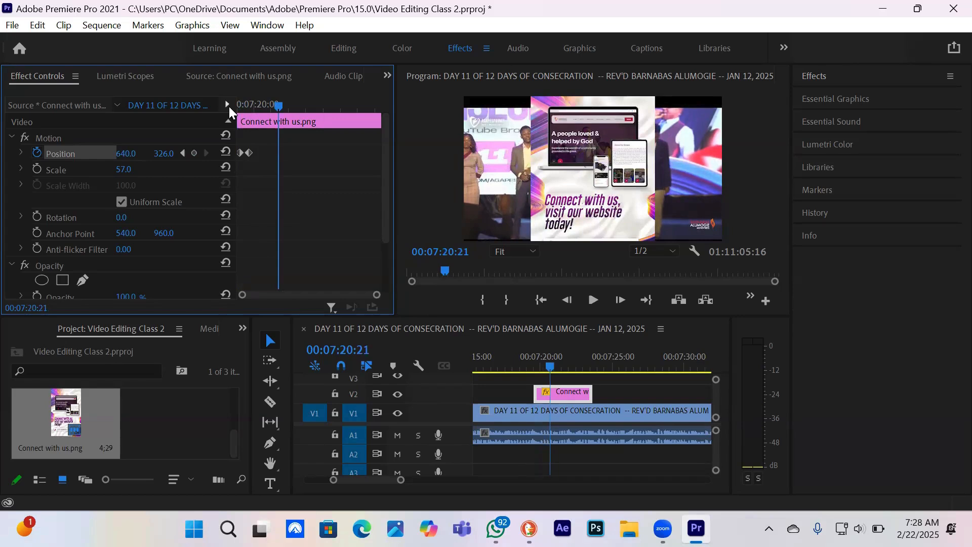
key(space)
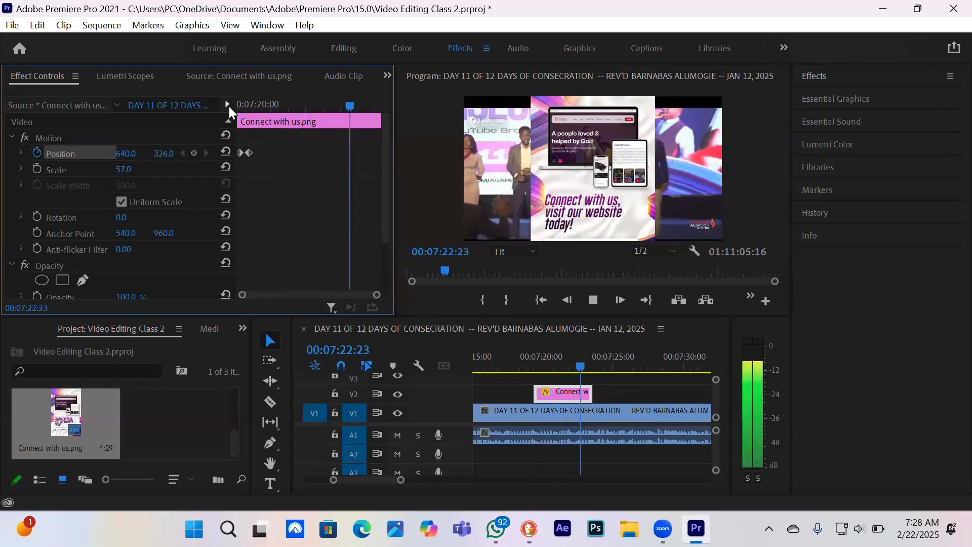
key(space)
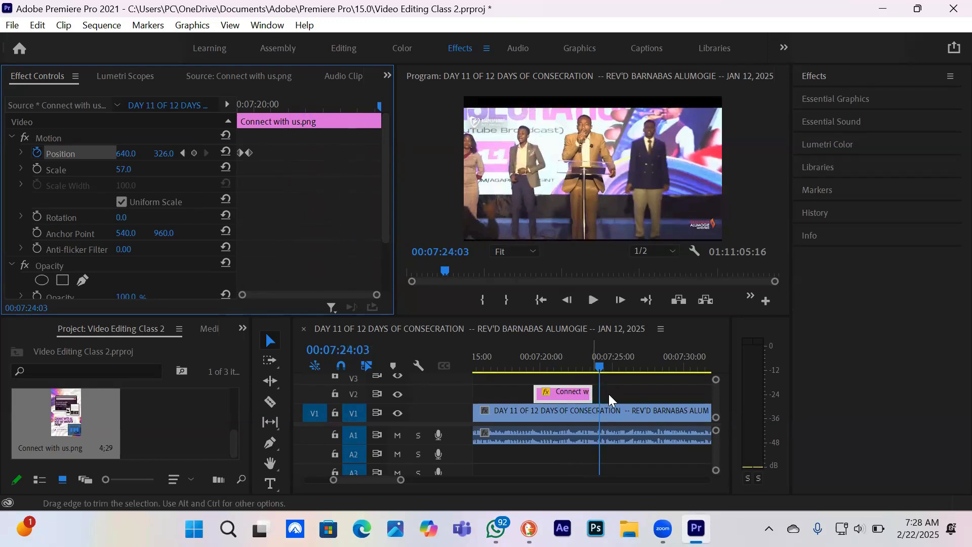
Keyframe the Connect with us.png image's Position at 640, 326 at 00:07:23:06 and at -368, 326 at 00:07:23:17
click(589, 366)
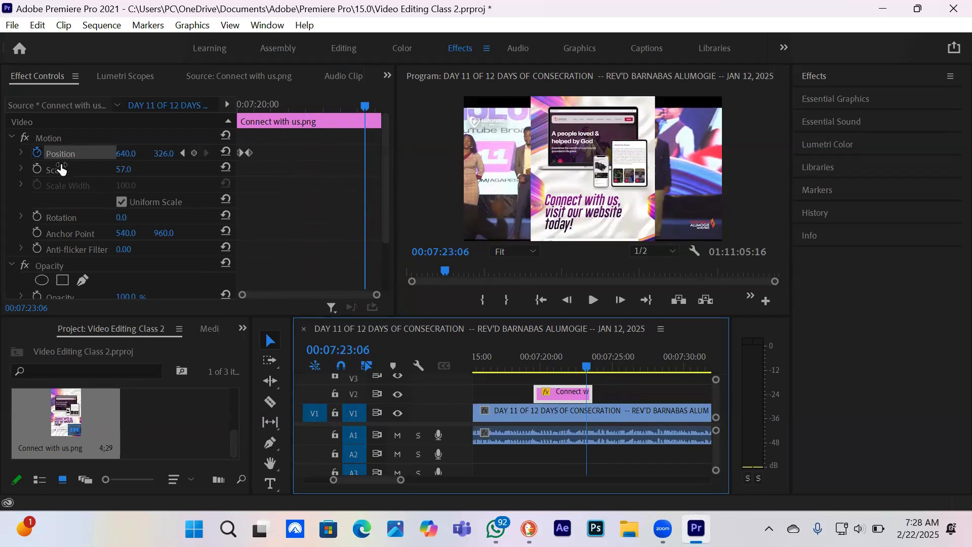
click(194, 152)
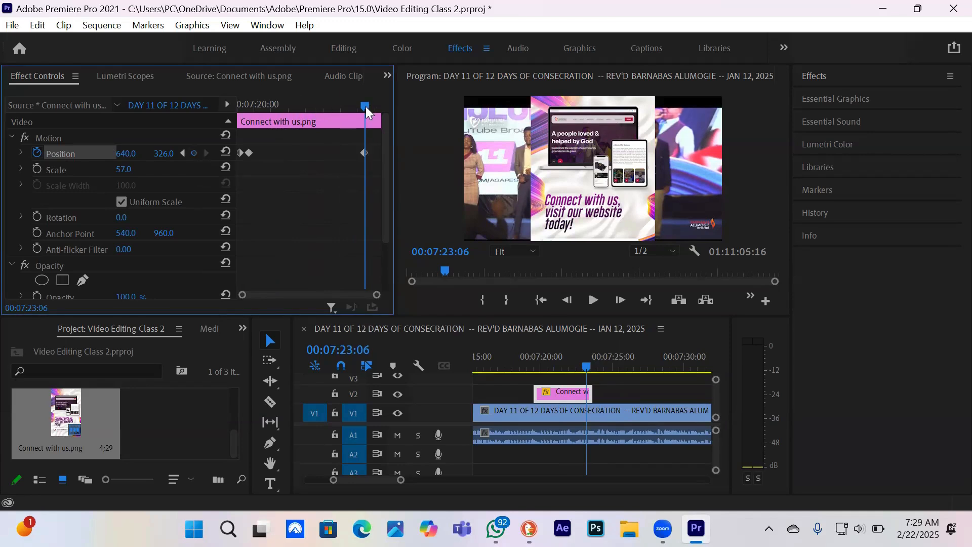
drag(365, 106, 378, 110)
drag(120, 160, 5, 160)
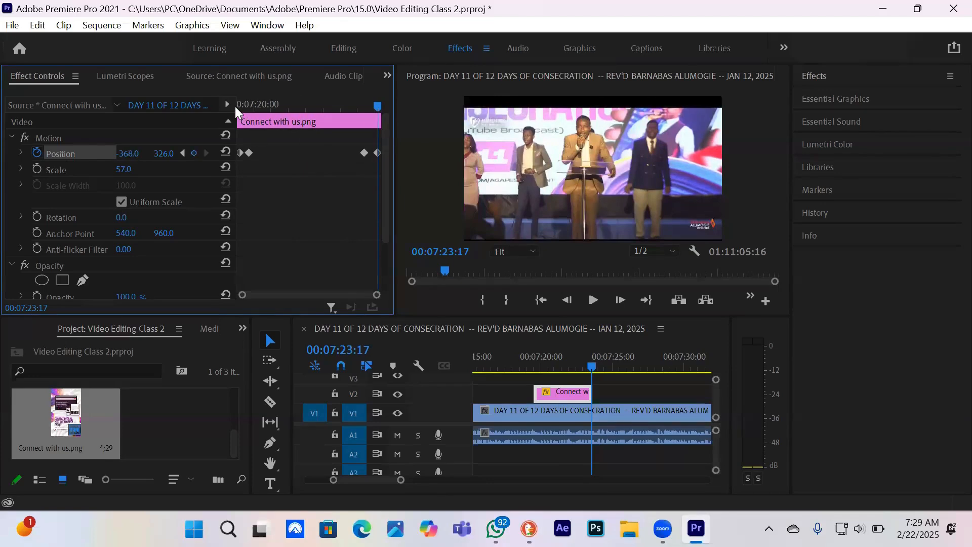
Play the sequence from 00:07:18:10 past the end of the Connect with us.png clip to review its entrance and exit
drag(240, 105, 199, 104)
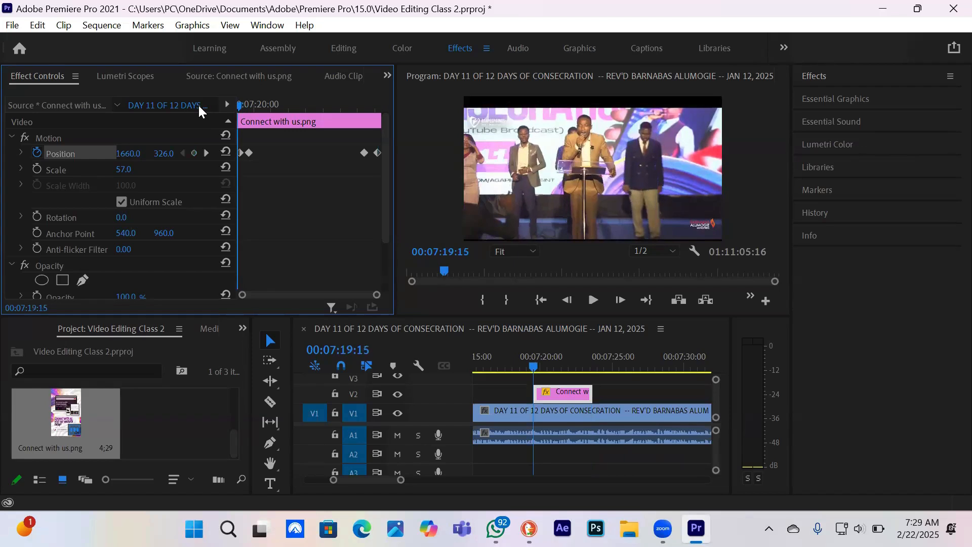
click(545, 366)
click(532, 365)
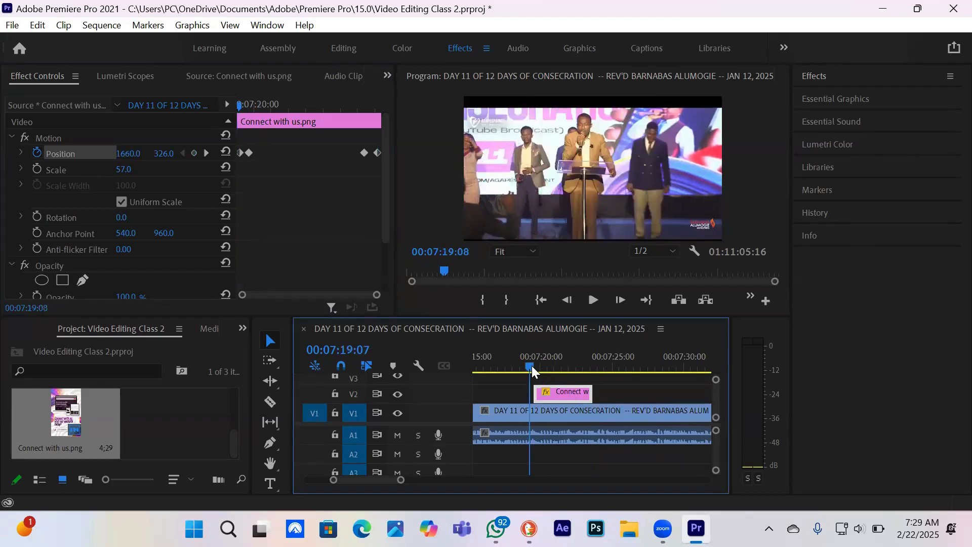
click(518, 364)
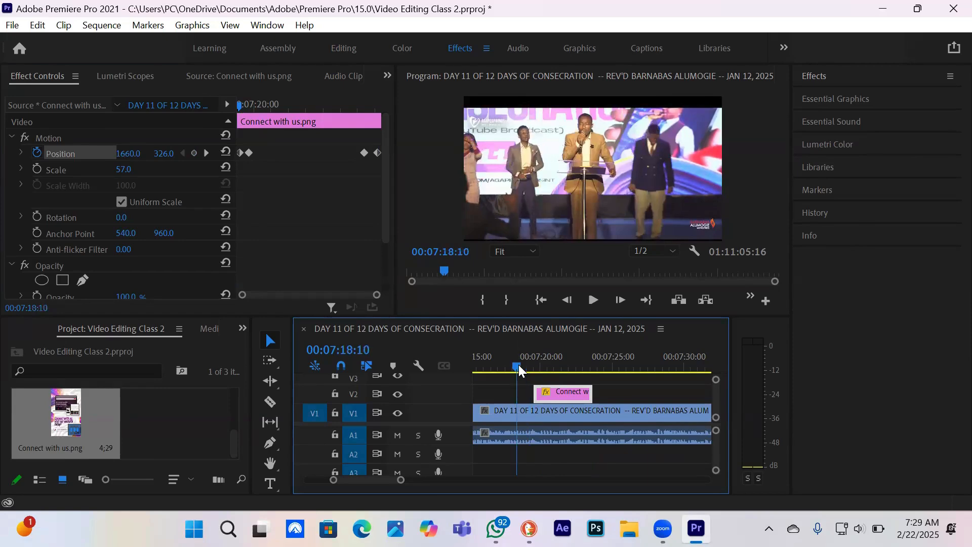
key(space)
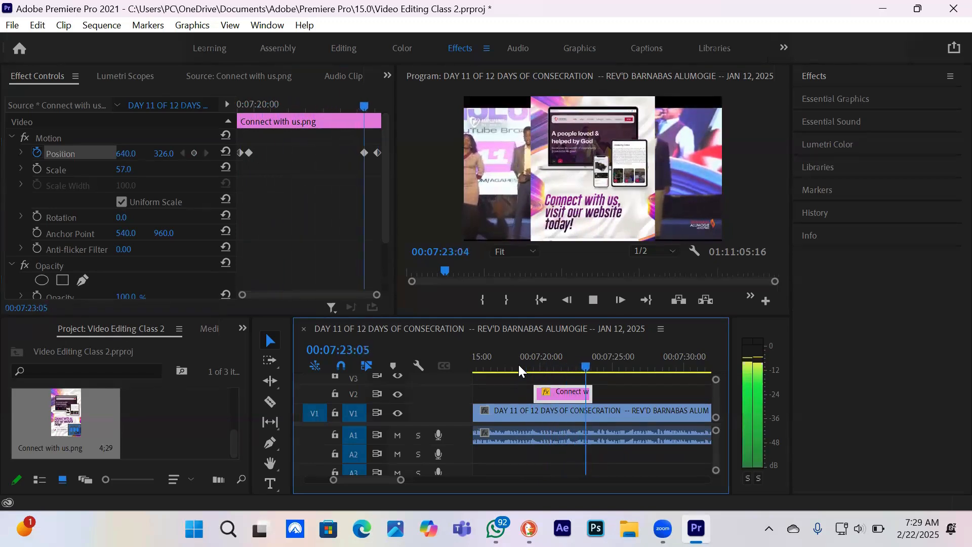
key(space)
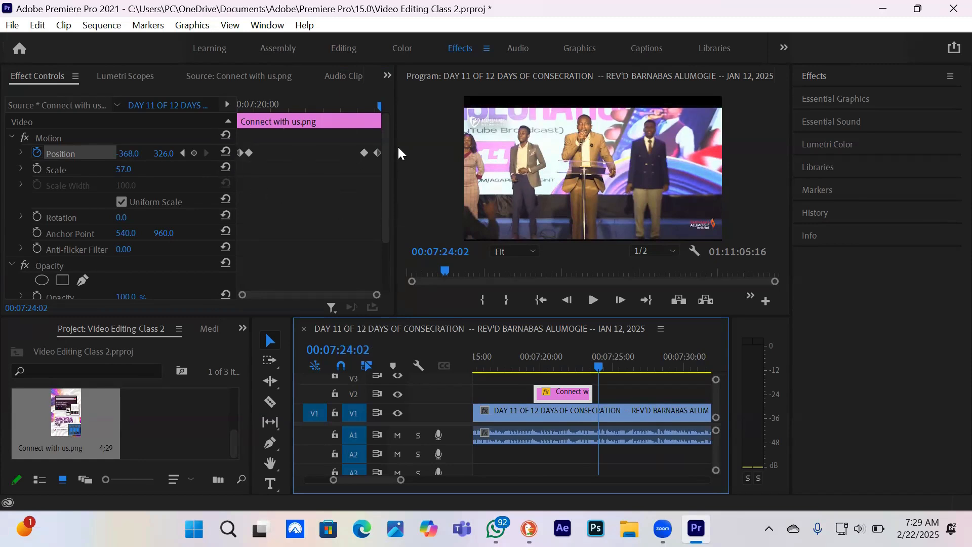
Place the playhead on the image's second Position keyframe at 00:07:19:26
click(242, 102)
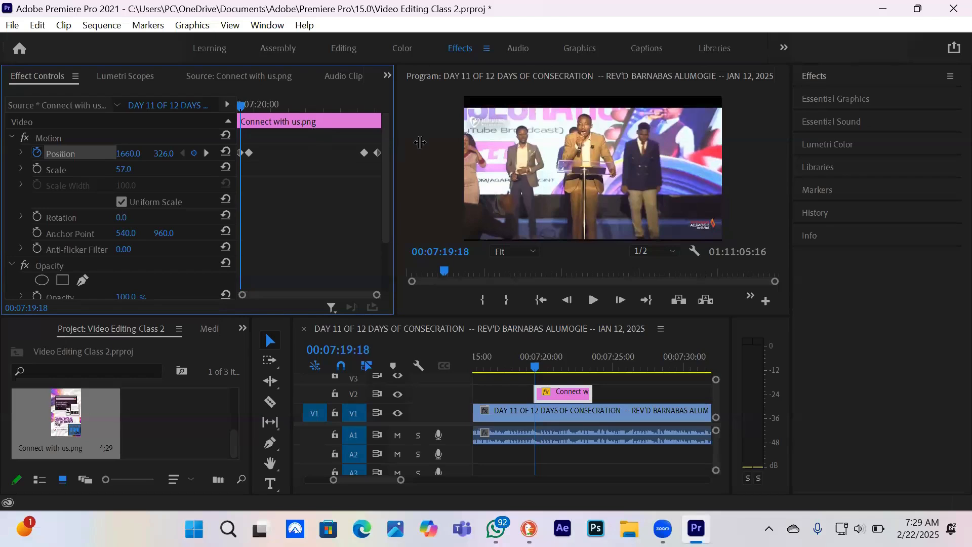
click(11, 265)
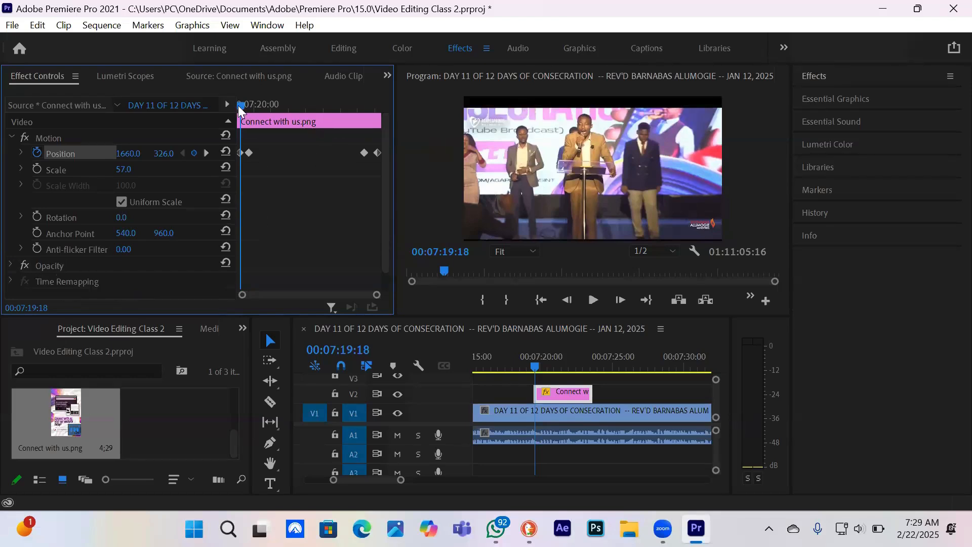
click(249, 104)
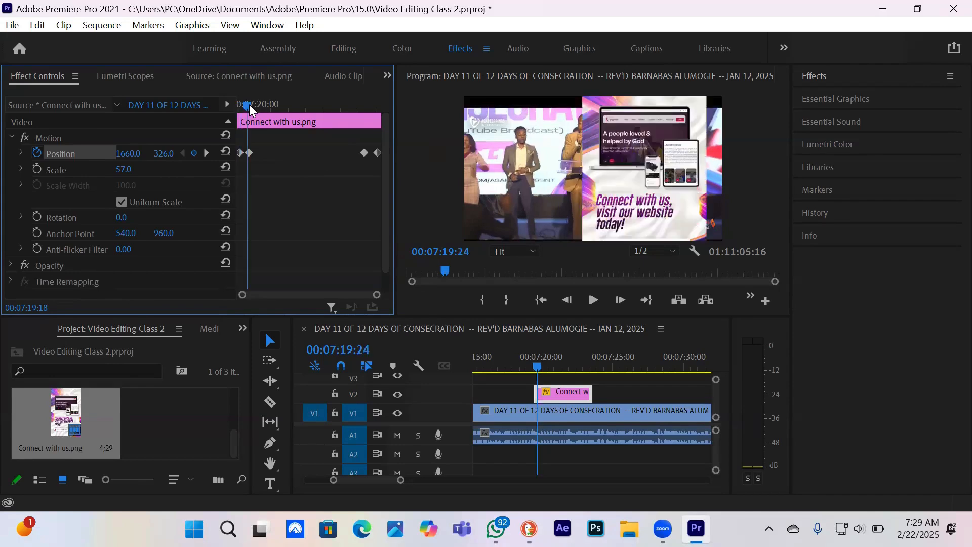
drag(249, 104, 252, 104)
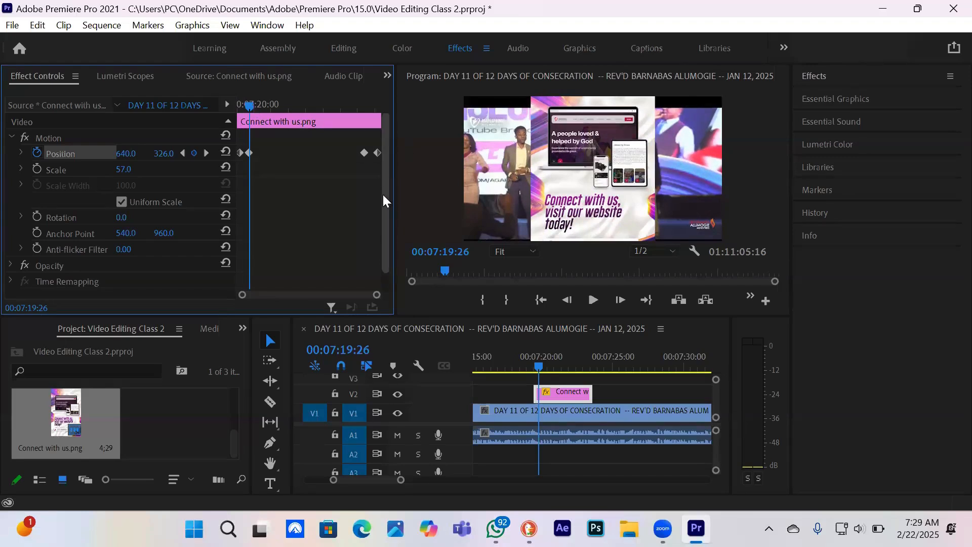
Expand the image's Opacity settings, try an opacity of 0 %, and restore it to 100 %
drag(383, 195, 383, 223)
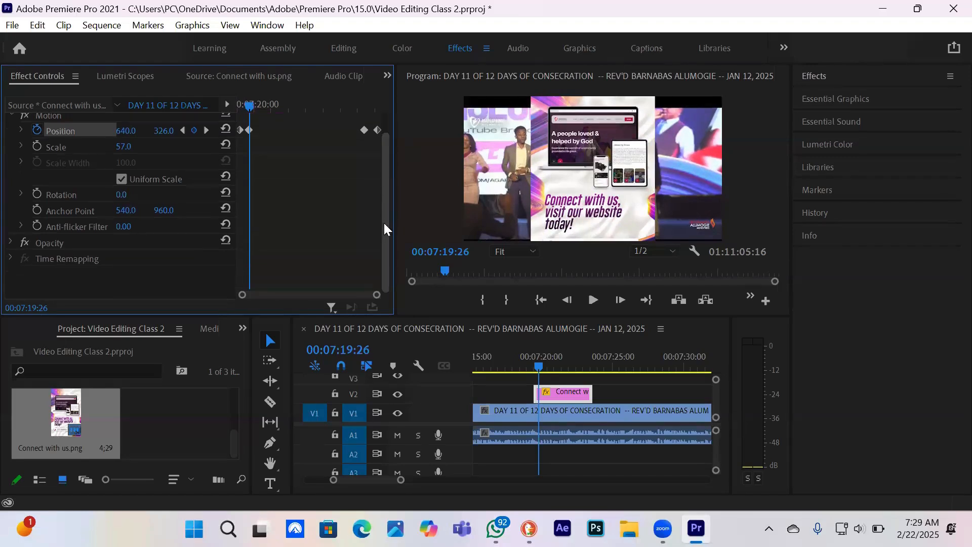
click(10, 243)
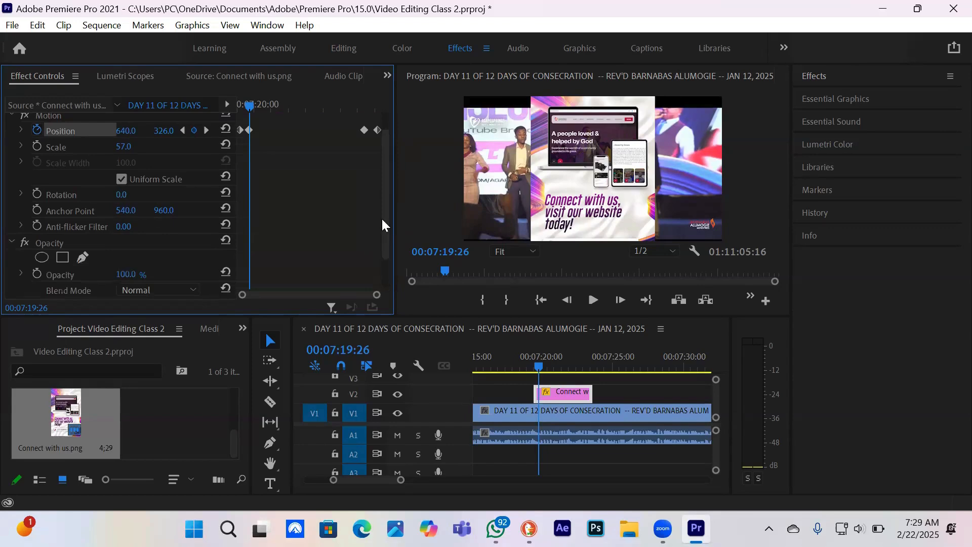
drag(382, 223, 389, 266)
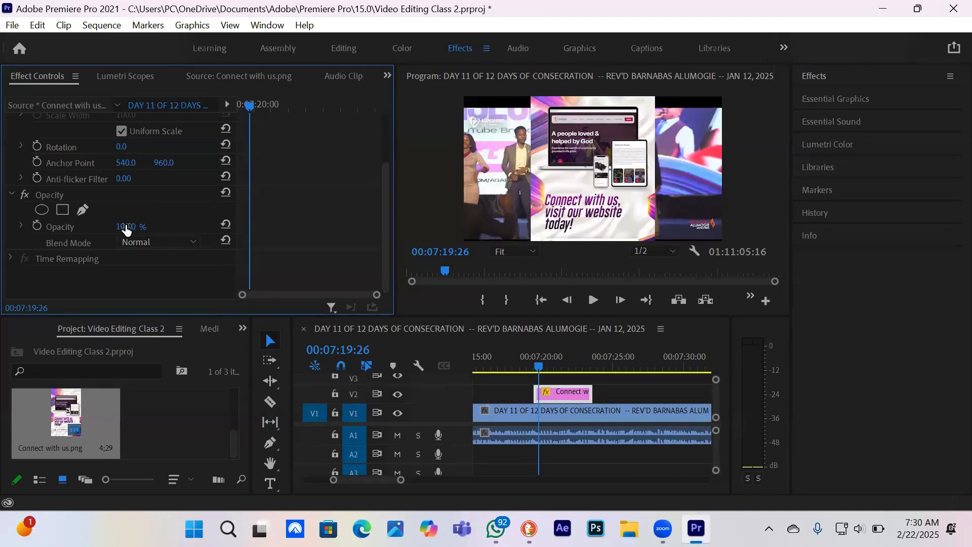
drag(125, 226, 76, 226)
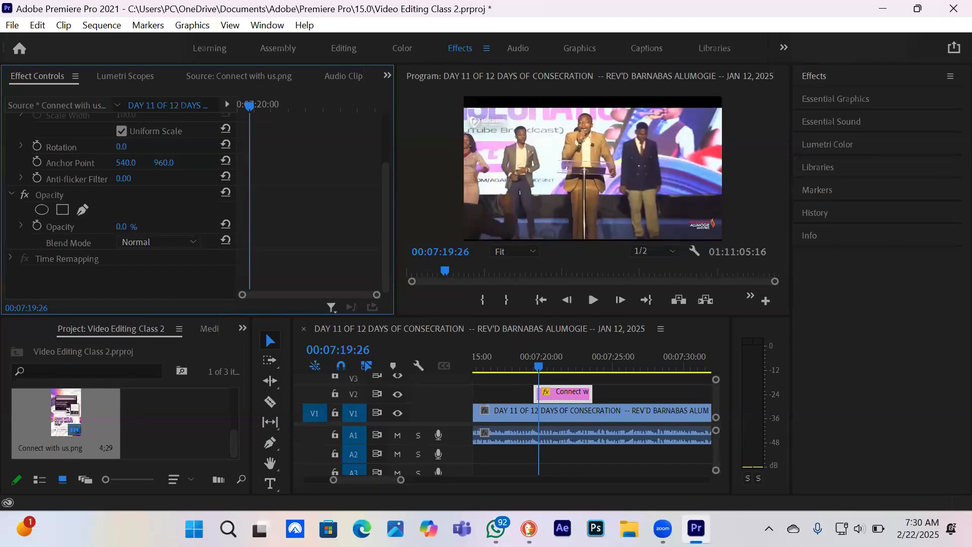
drag(121, 226, 174, 227)
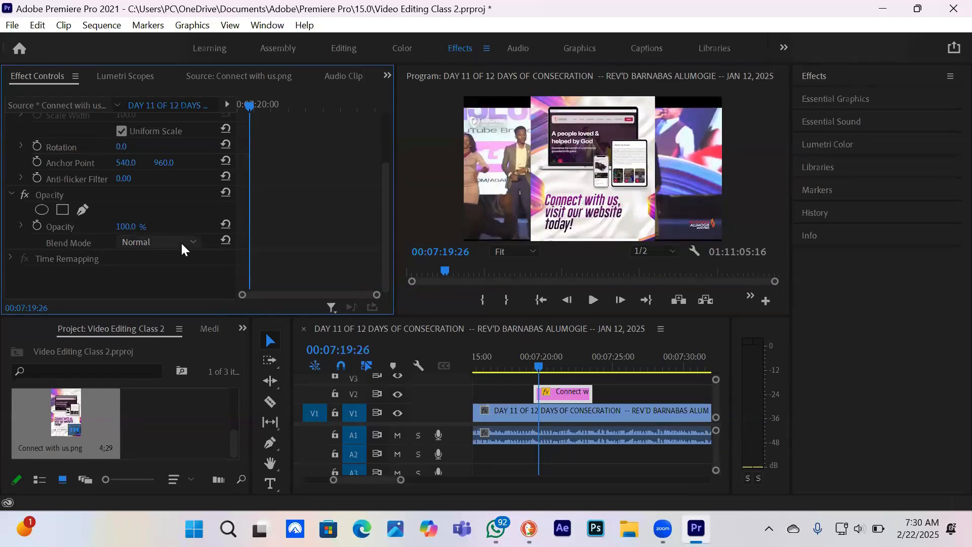
Try the Multiply blend mode on the Connect with us.png image and restore the Normal blend mode
click(182, 246)
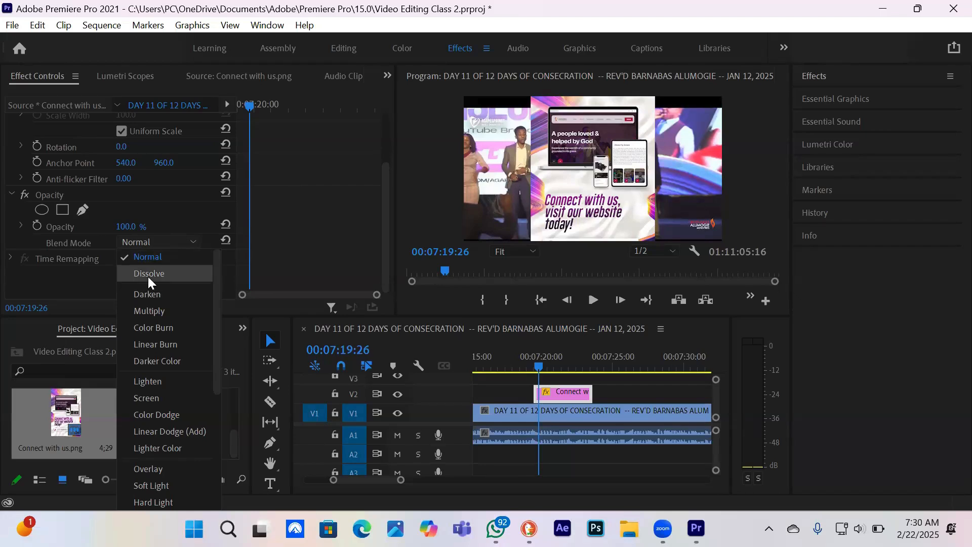
click(156, 312)
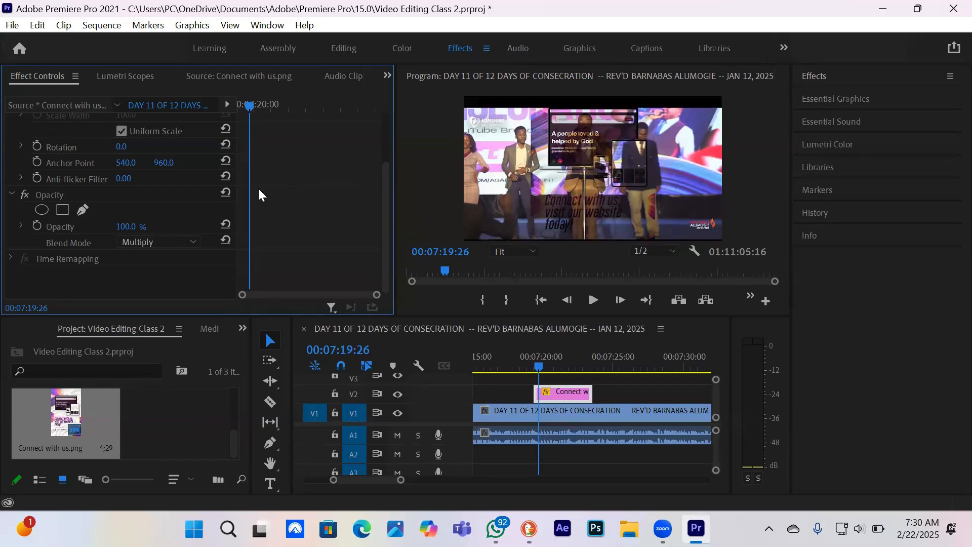
click(173, 242)
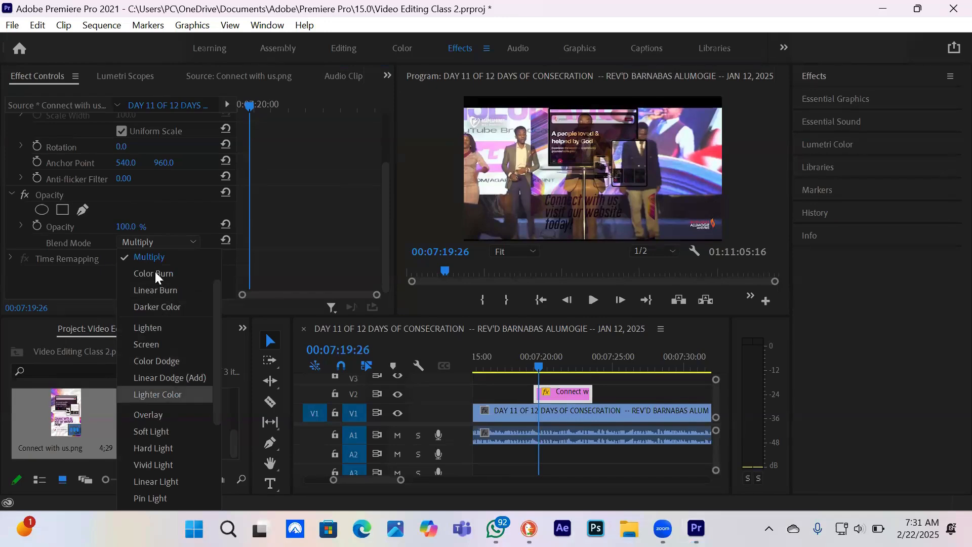
click(165, 209)
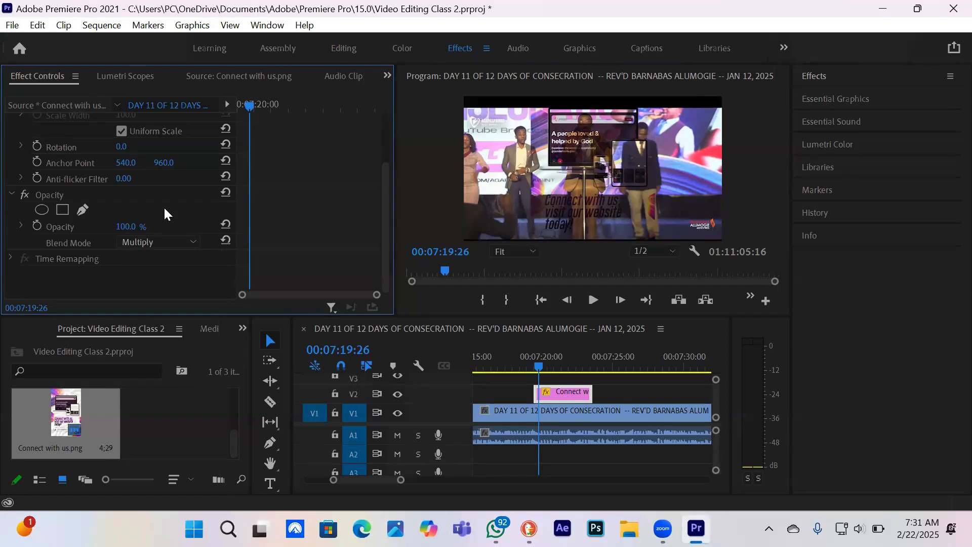
click(164, 241)
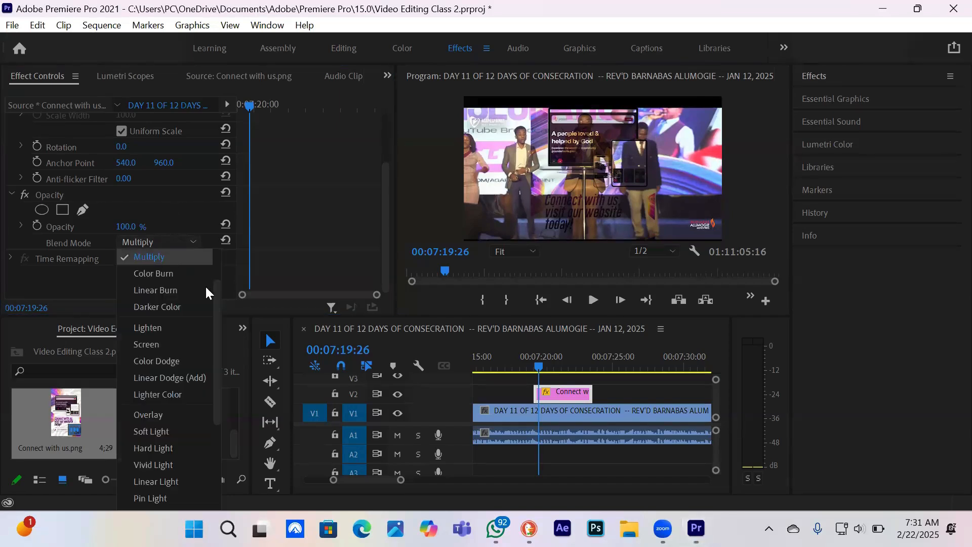
click(217, 251)
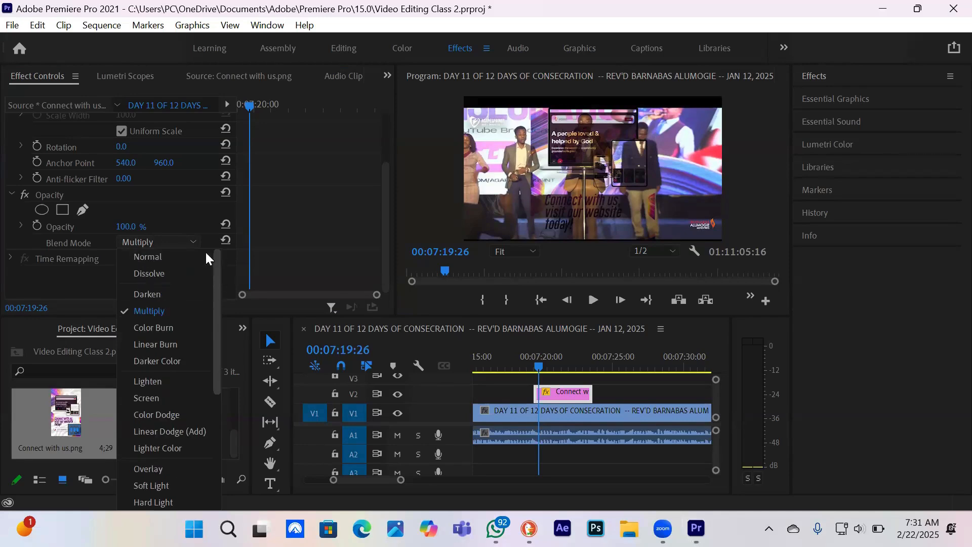
click(158, 257)
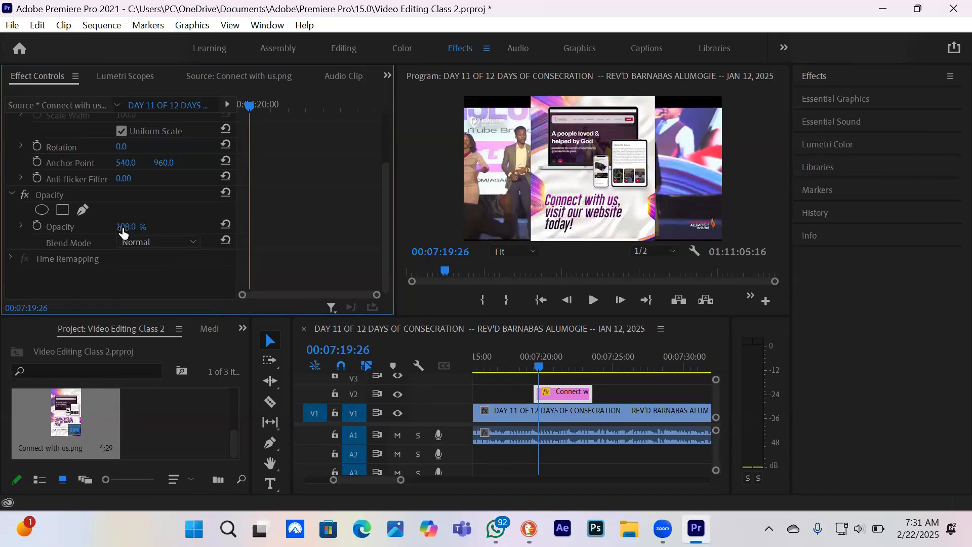
Lower the Connect with us.png image's opacity to 86 %
drag(126, 227, 119, 226)
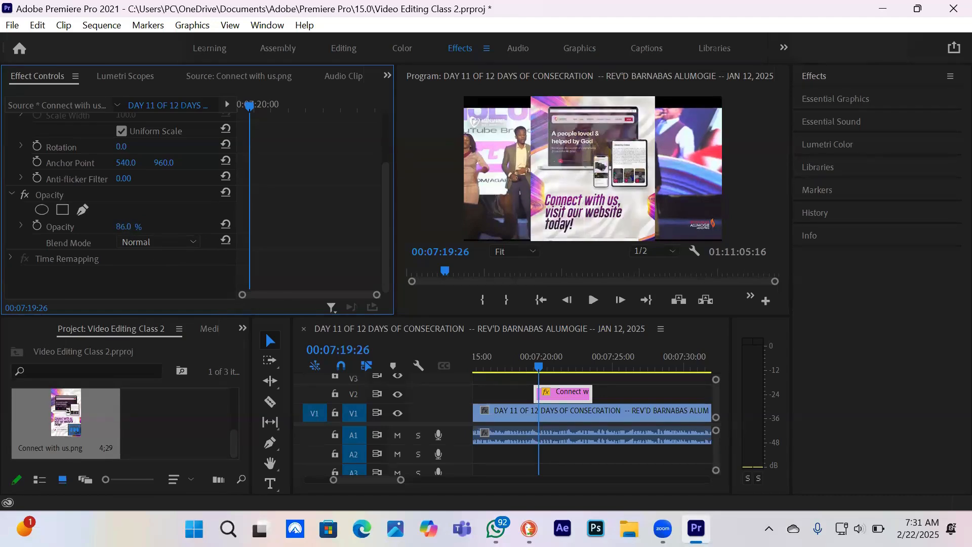